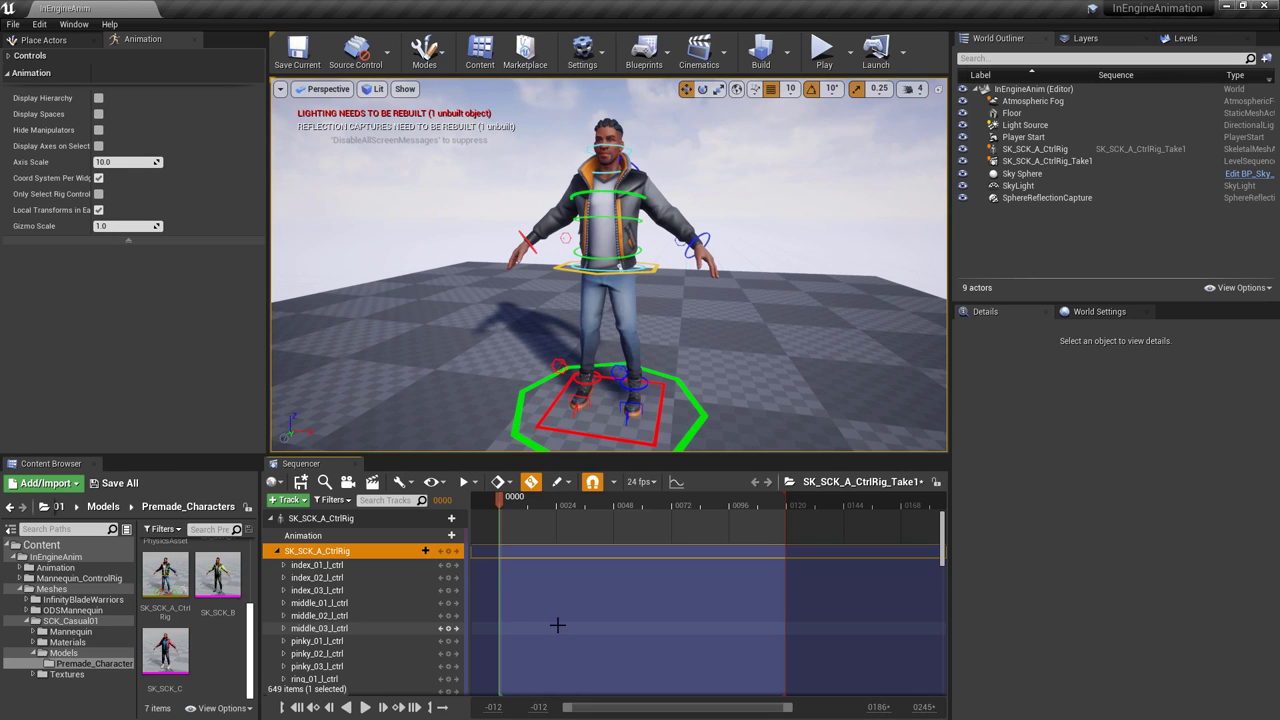
- Check the sequence's display rate options and enable Only Select Rig Controls in the animation settings
{"action": "left_click", "coordinate": [651, 483]}
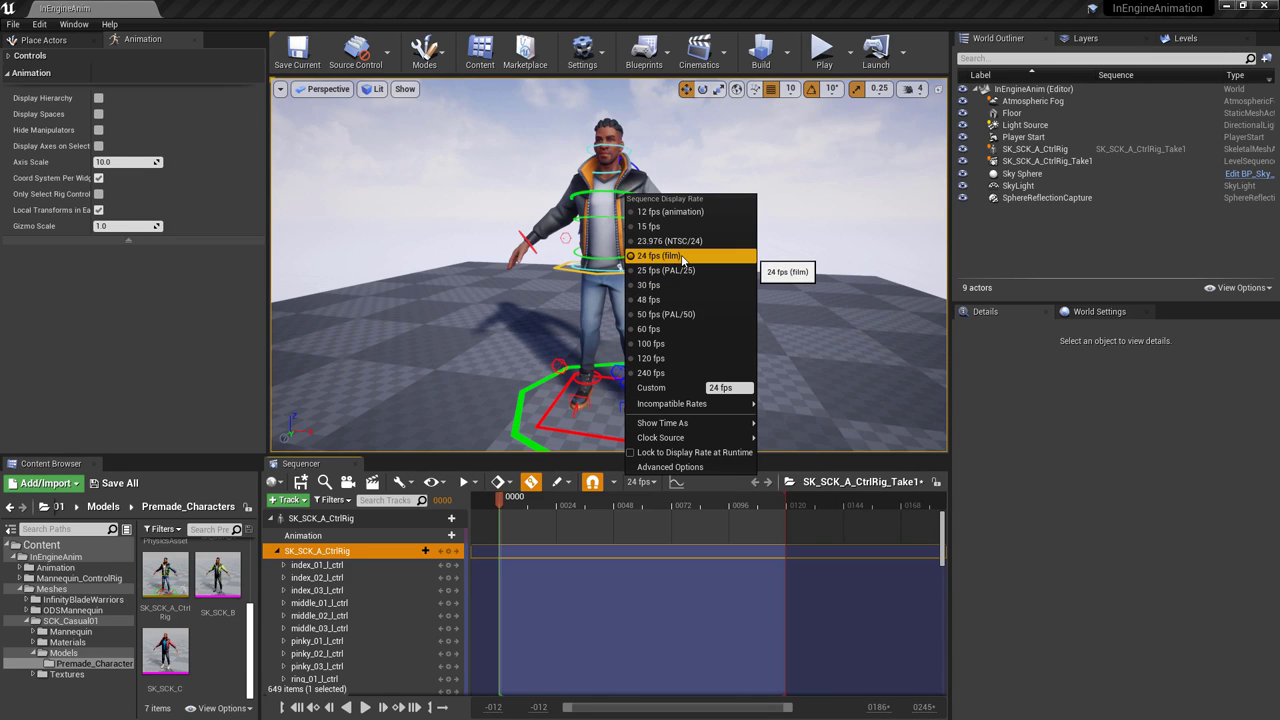
{"action": "left_click", "coordinate": [562, 529]}
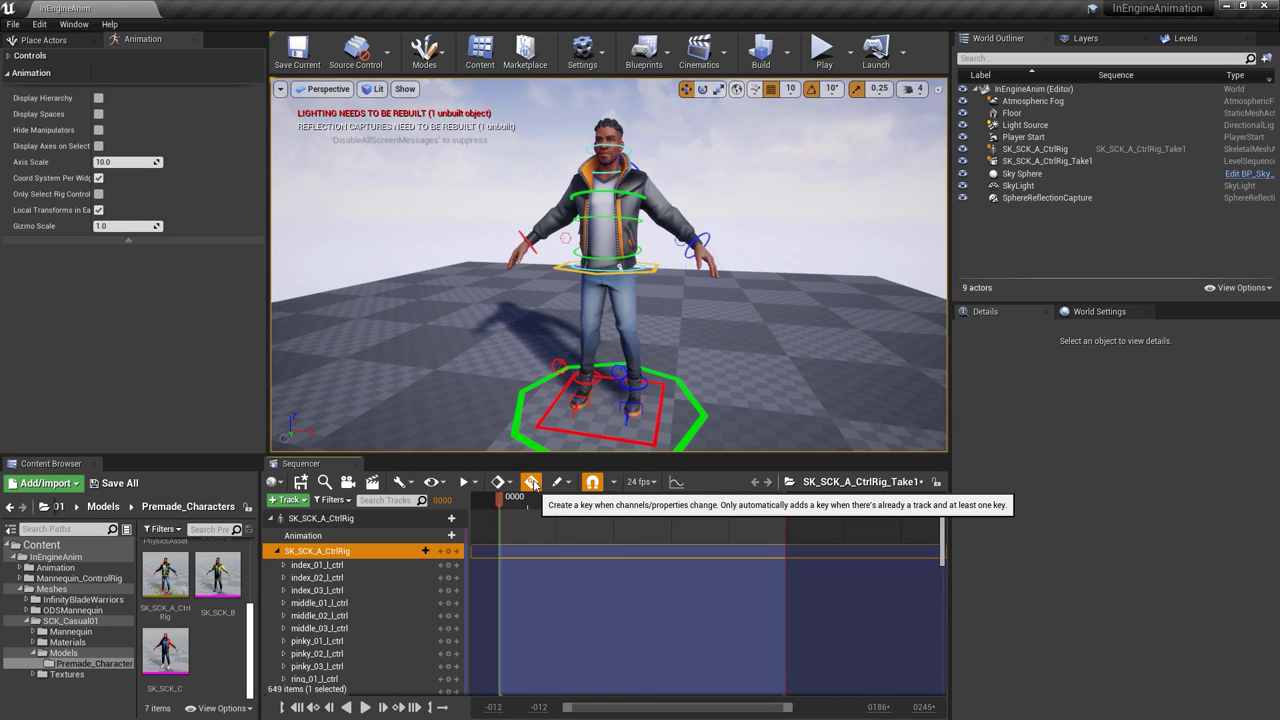
{"action": "left_click_drag", "start_coordinate": [91, 195], "coordinate": [125, 194]}
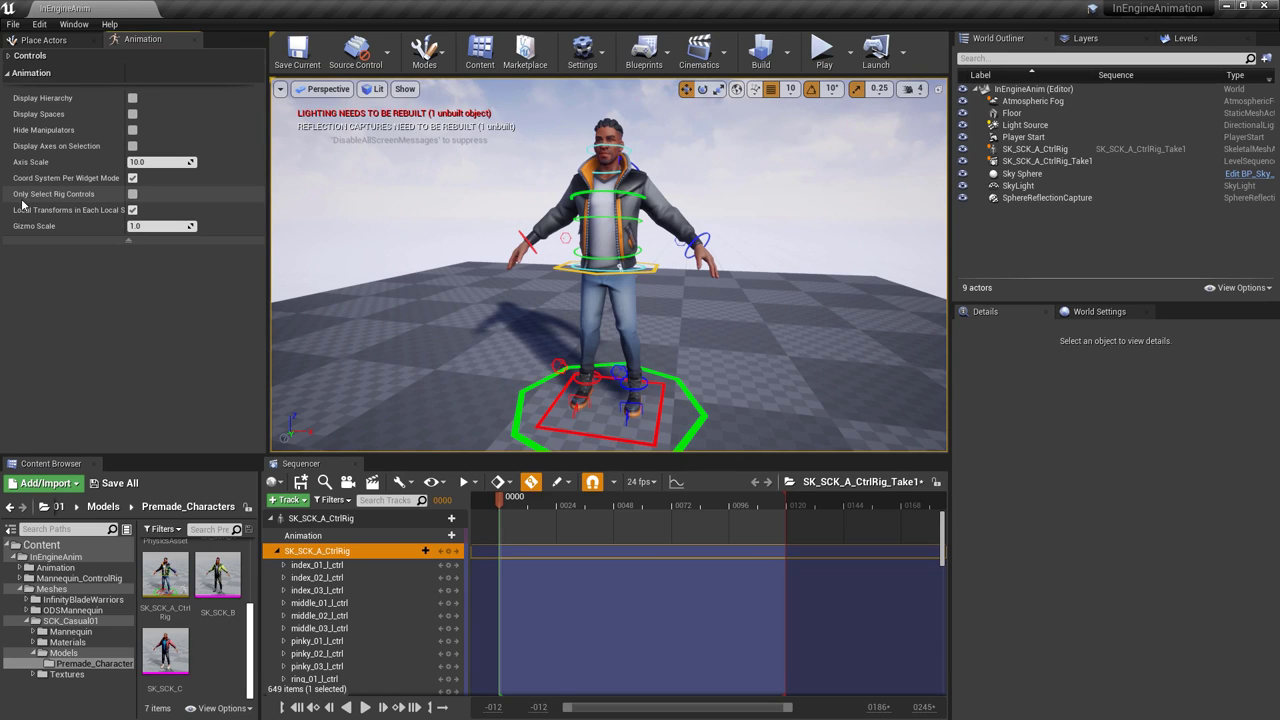
{"action": "left_click", "coordinate": [133, 194]}
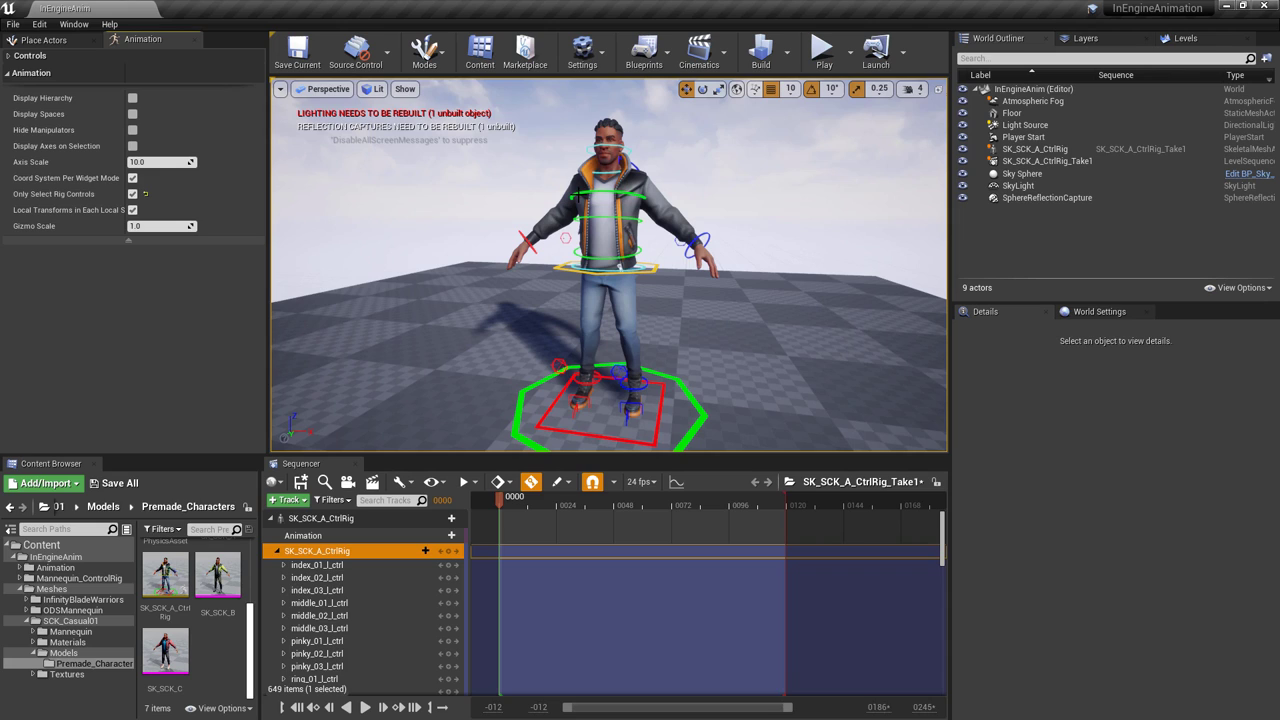
- Try selecting and nudging the body_ctrl control, and turn off grid, rotation and scale snapping in the viewport
{"action": "left_click", "coordinate": [608, 190]}
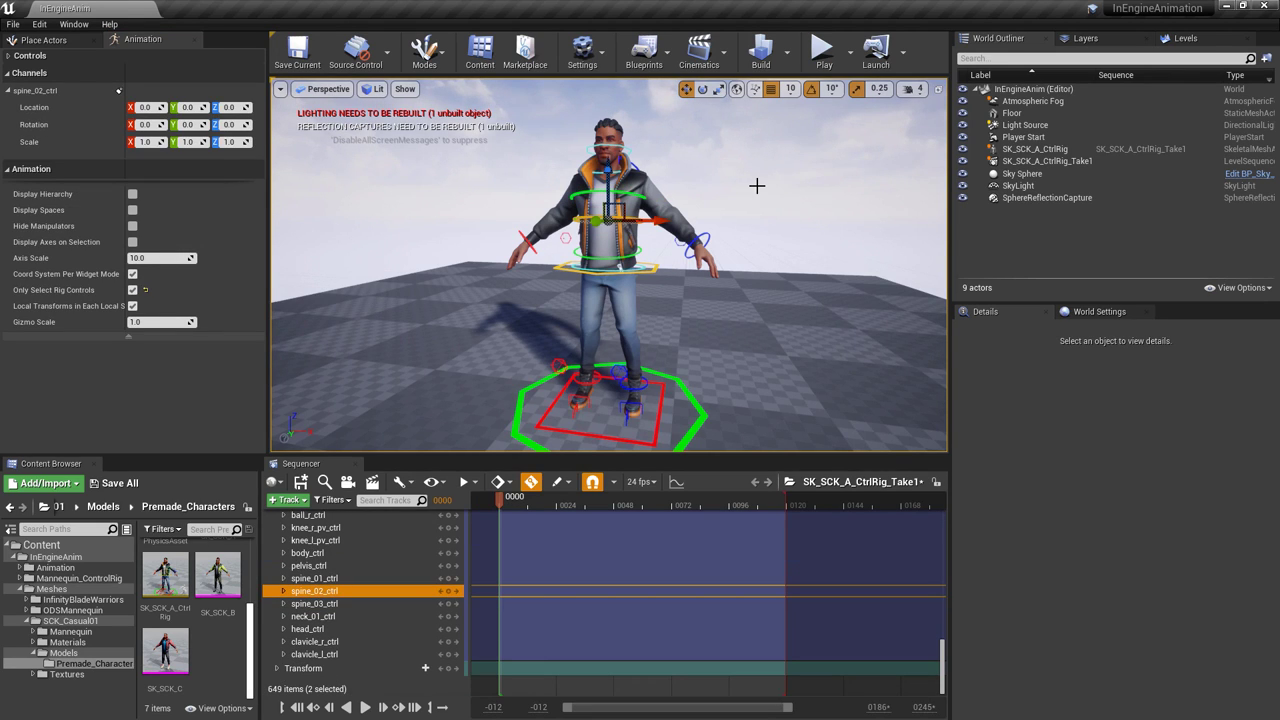
{"action": "left_click", "coordinate": [654, 273]}
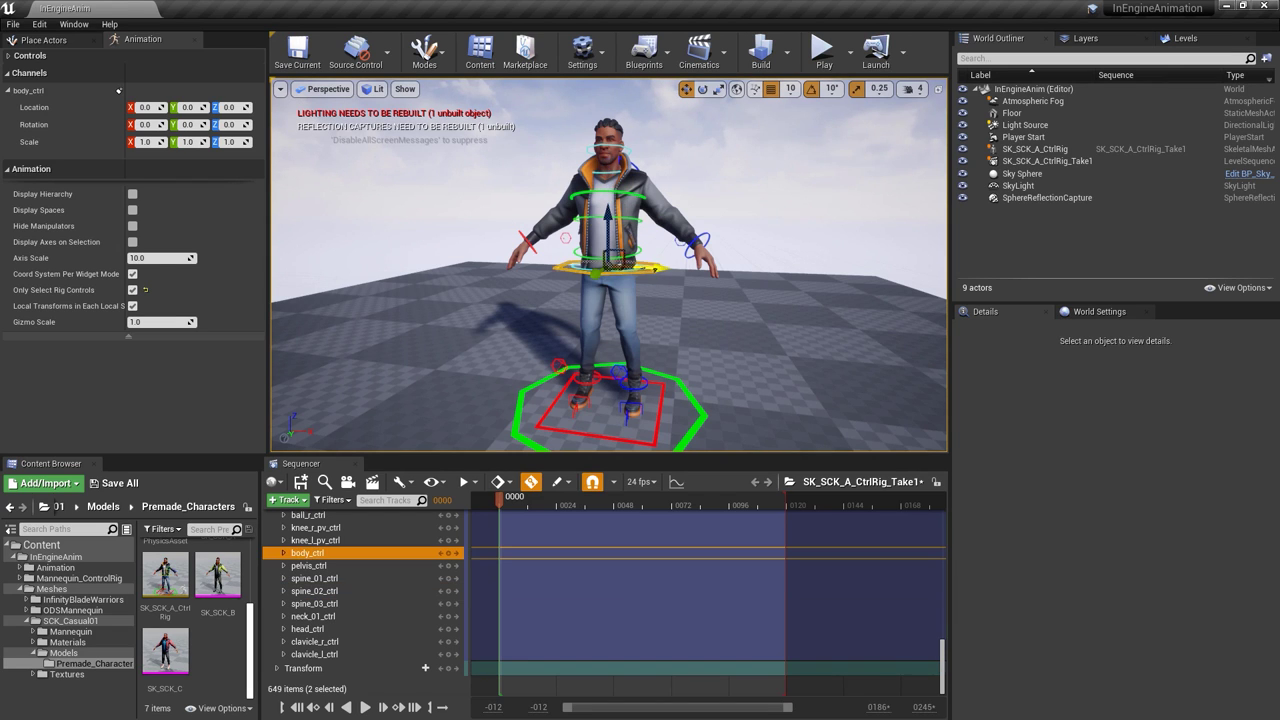
{"action": "mouse_move", "coordinate": [608, 219]}
{"action": "left_mouse_down"}
{"action": "mouse_move", "coordinate": [606, 252]}
{"action": "mouse_move", "coordinate": [607, 219]}
{"action": "left_mouse_up"}
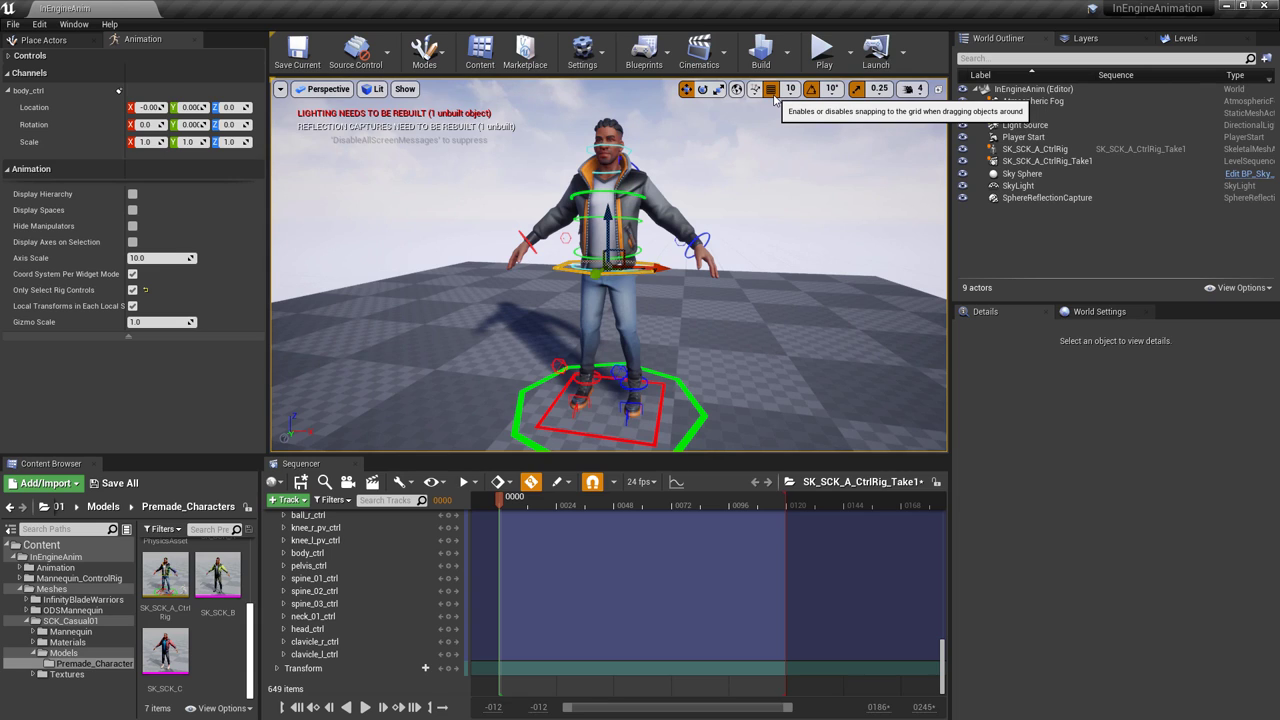
{"action": "left_click", "coordinate": [773, 92]}
{"action": "left_click", "coordinate": [811, 90]}
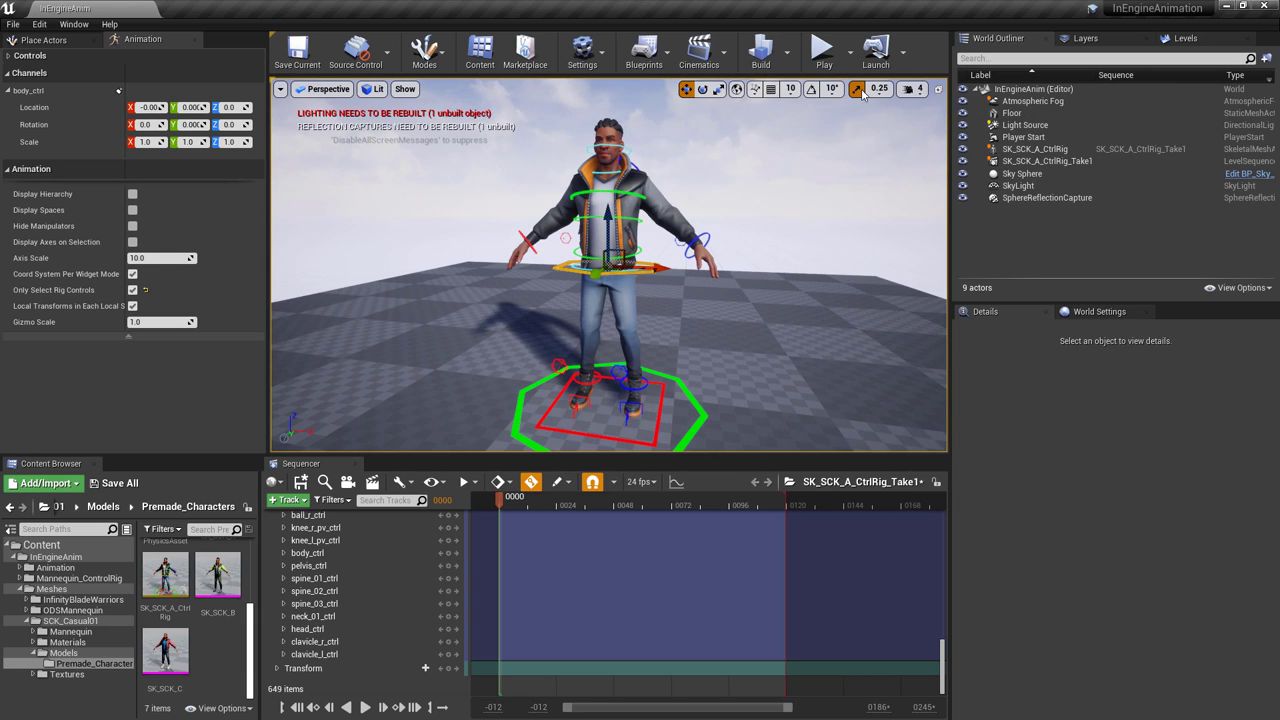
{"action": "left_click", "coordinate": [857, 90]}
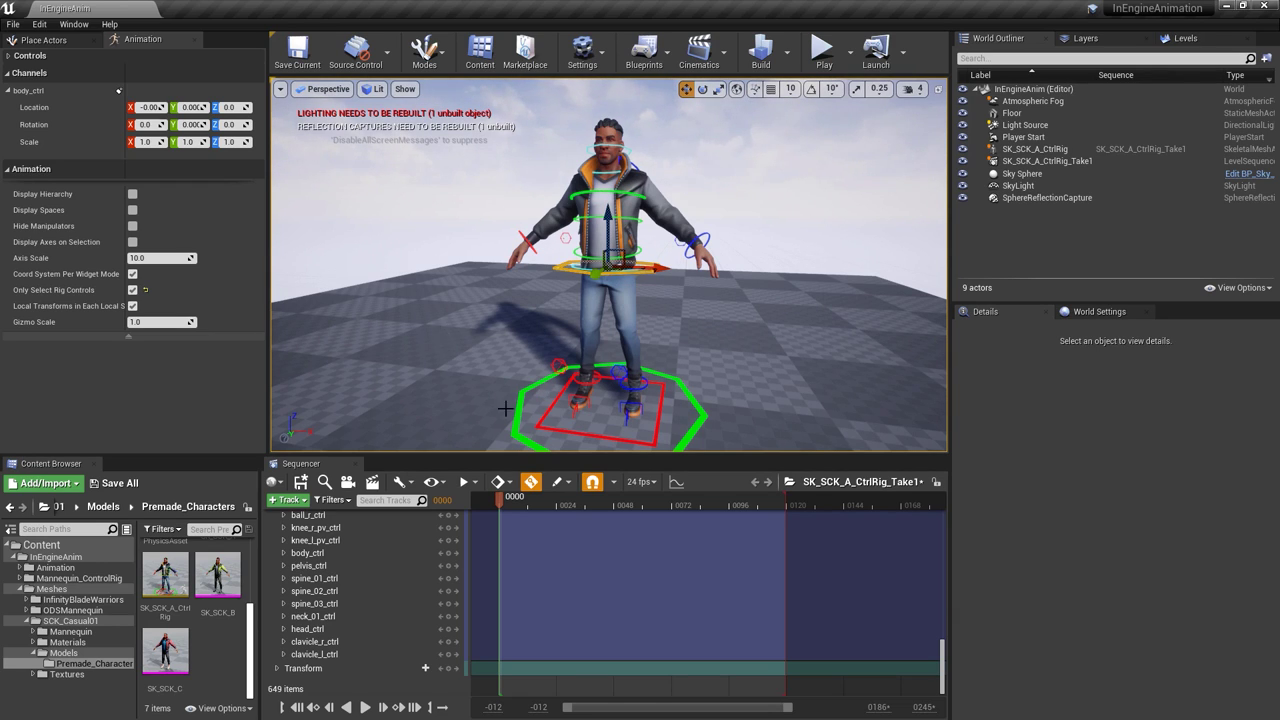
- Select every rig control from index_01_l_ctrl to finger_ctrl_vis and key them all at frame 0
{"action": "left_click", "coordinate": [30, 56]}
{"action": "left_click", "coordinate": [57, 94]}
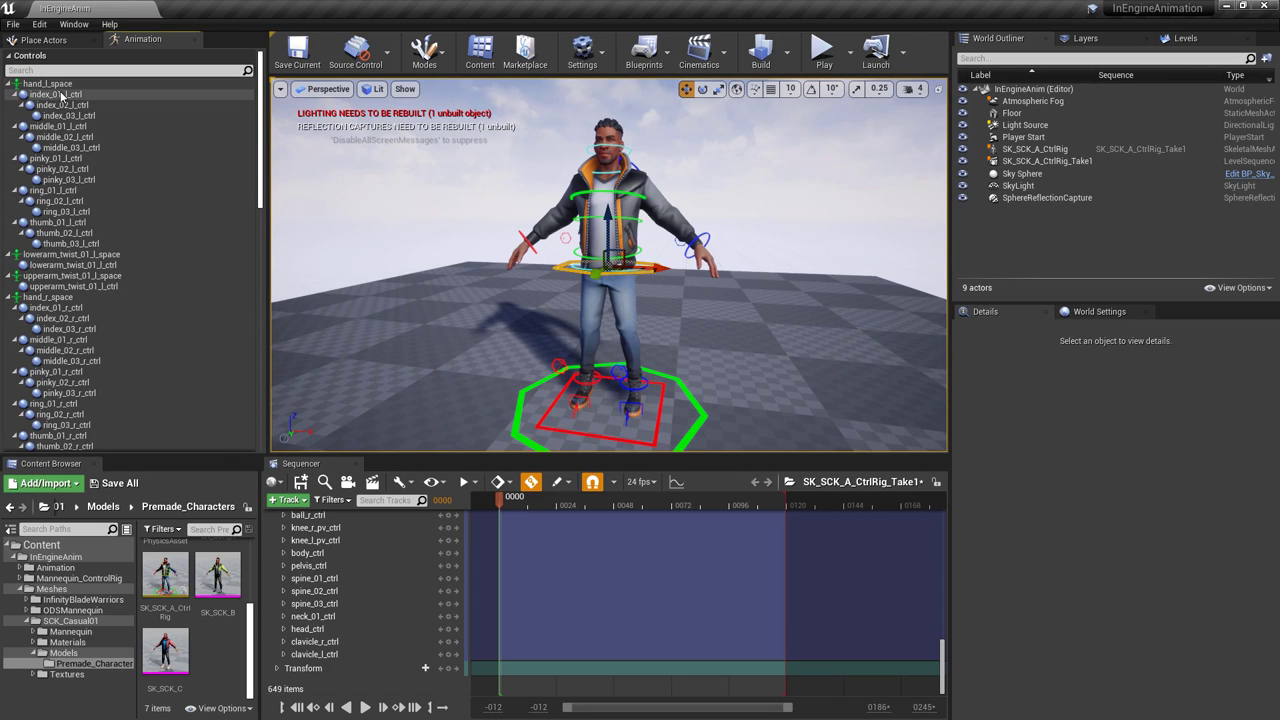
{"action": "left_click_drag", "start_coordinate": [256, 103], "coordinate": [246, 283]}
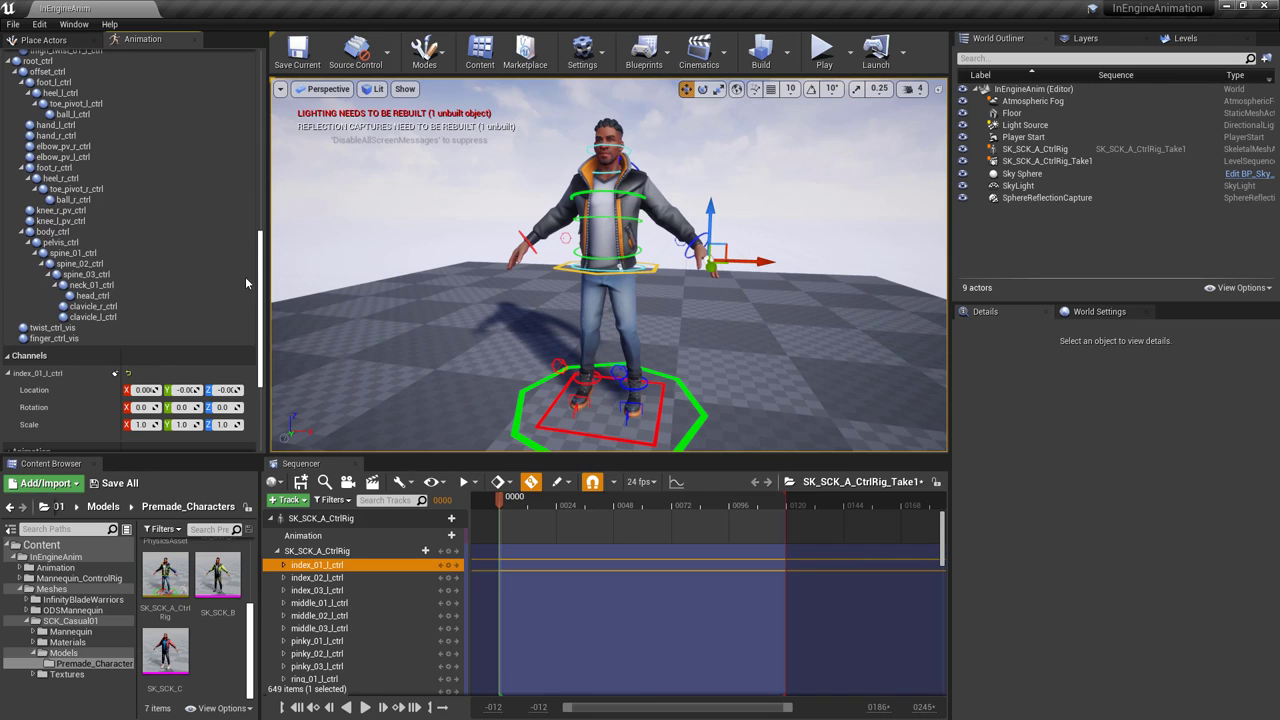
{"action": "left_click", "coordinate": [53, 339], "text": "shift"}
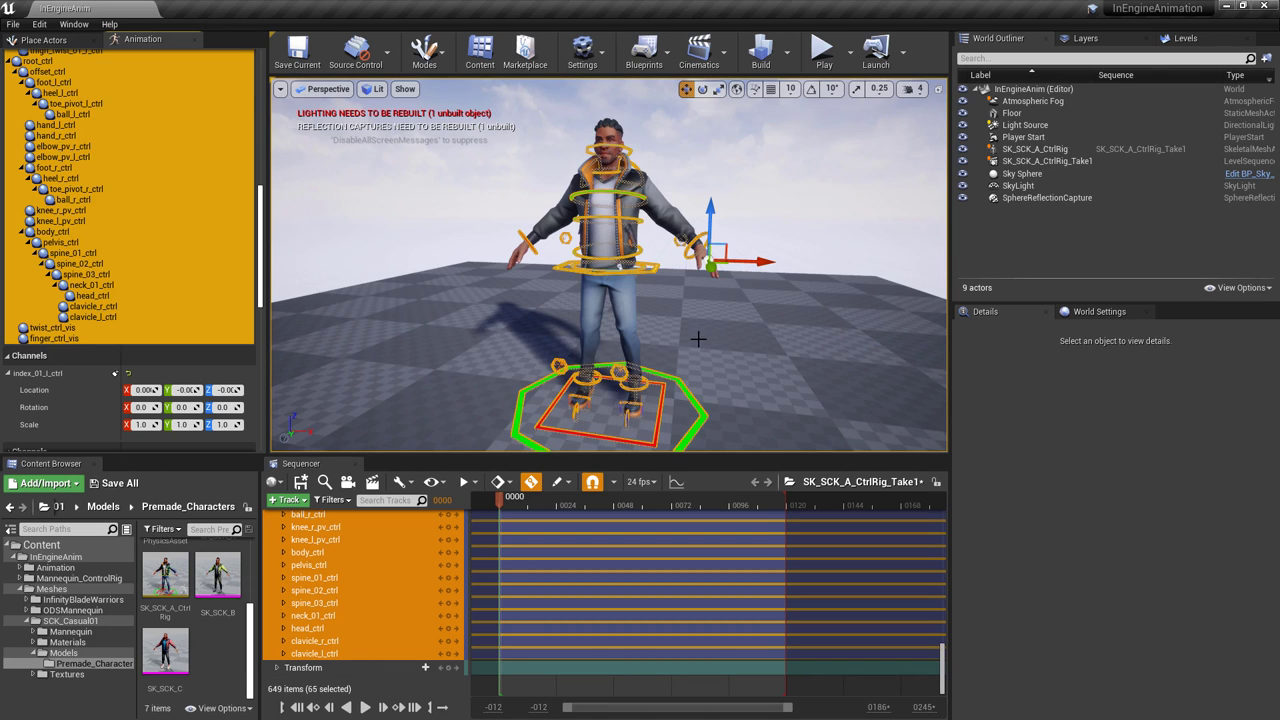
{"action": "mouse_move", "coordinate": [698, 339]}
{"action": "middle_mouse_down"}
{"action": "mouse_move", "coordinate": [735, 338]}
{"action": "mouse_move", "coordinate": [676, 330]}
{"action": "mouse_move", "coordinate": [692, 332]}
{"action": "middle_mouse_up"}
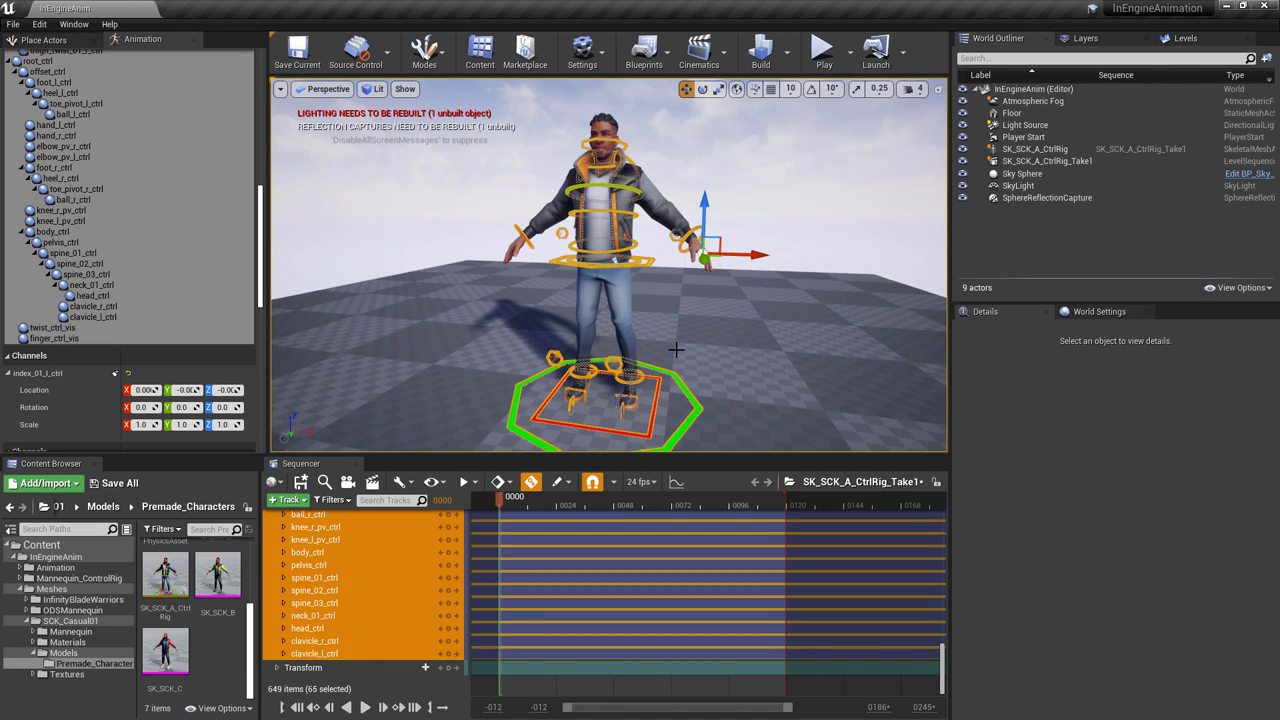
{"action": "key", "text": "s"}
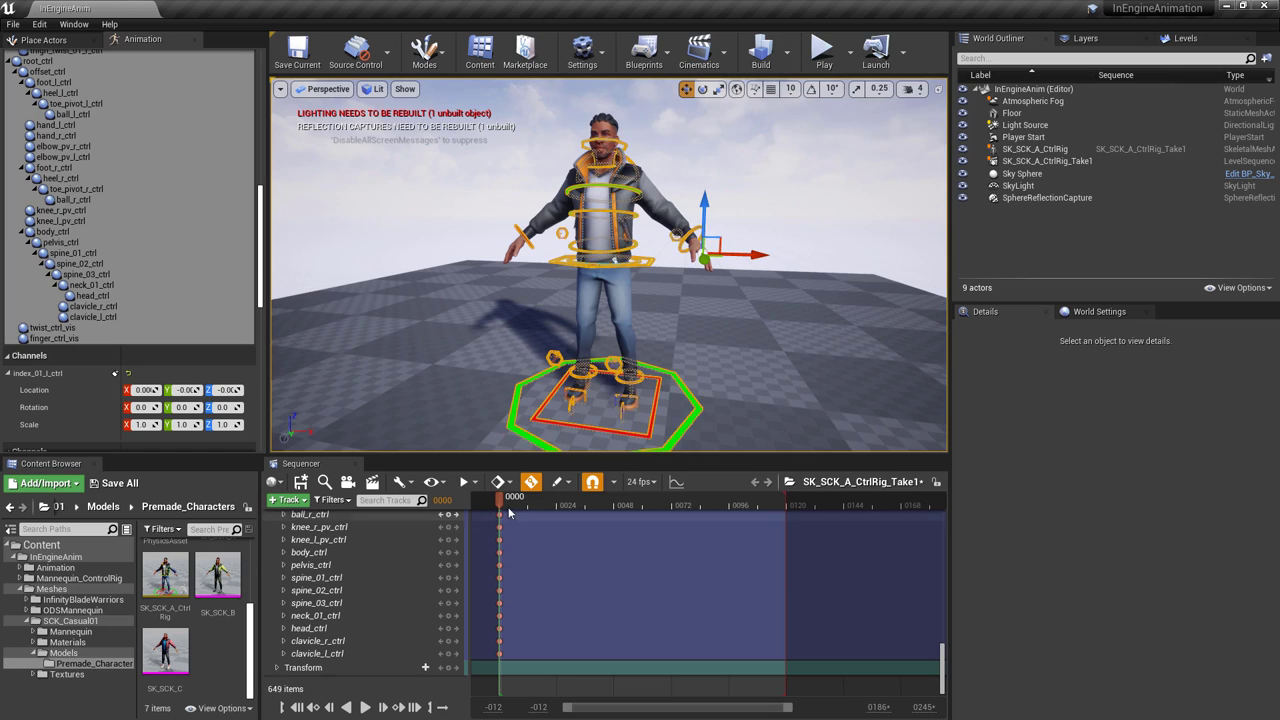
- Scrub the timeline to frame 12, return to frame 0 and reduce the selection to knee_l_pv_ctrl
{"action": "left_click_drag", "start_coordinate": [519, 505], "coordinate": [530, 505]}
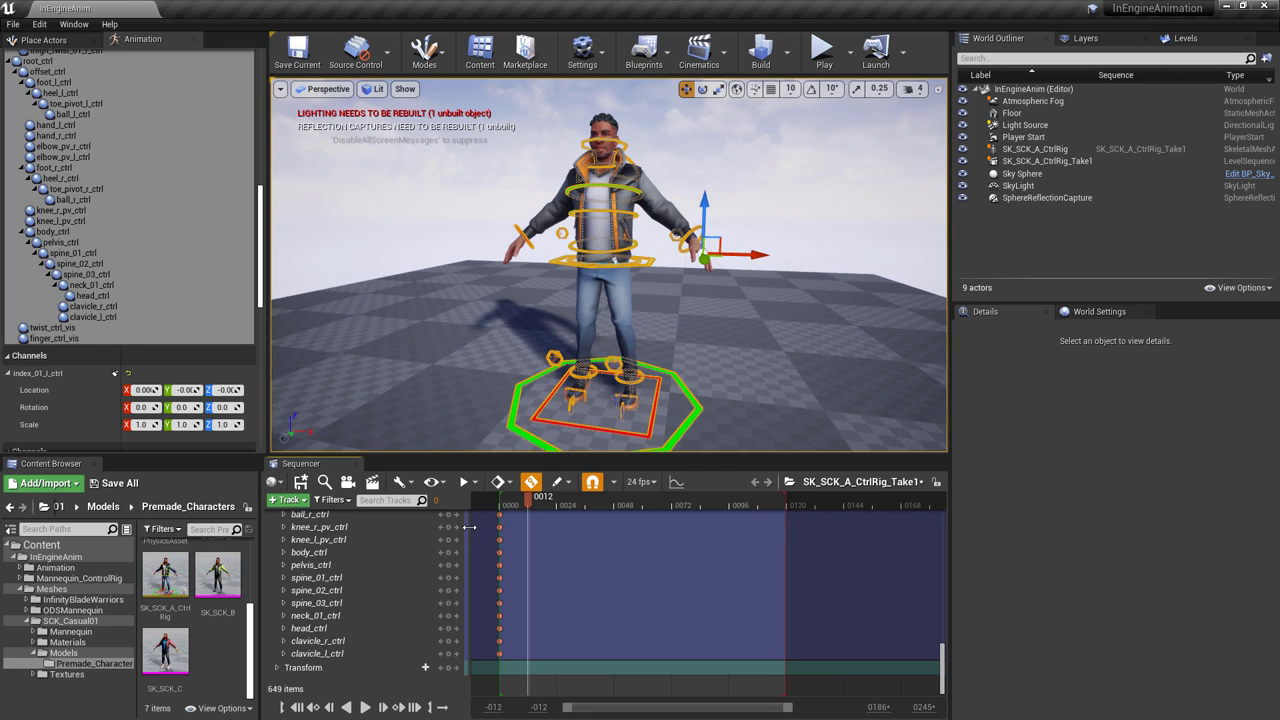
{"action": "key", "text": "Up"}
{"action": "left_click", "coordinate": [86, 221]}
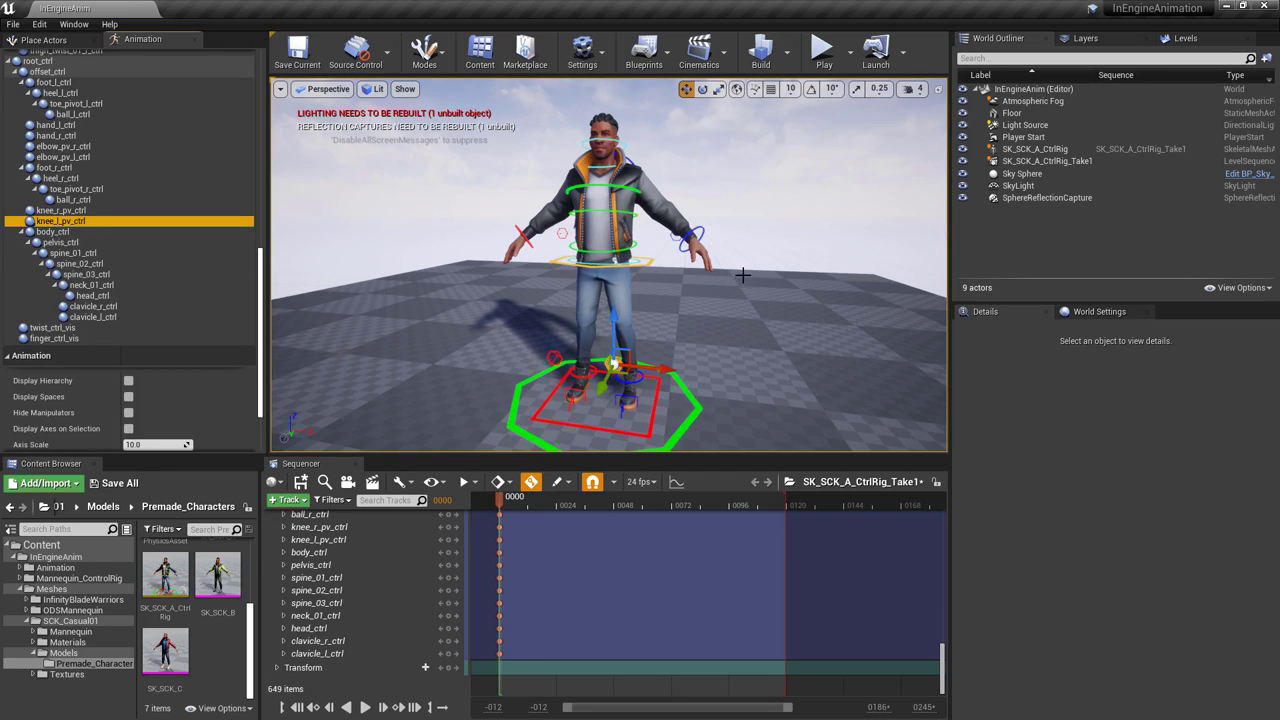
- Marquee-select all the visible rig controls around the whole character in the viewport
{"action": "scroll", "coordinate": [742, 274], "scroll_direction": "down", "scroll_amount": 5}
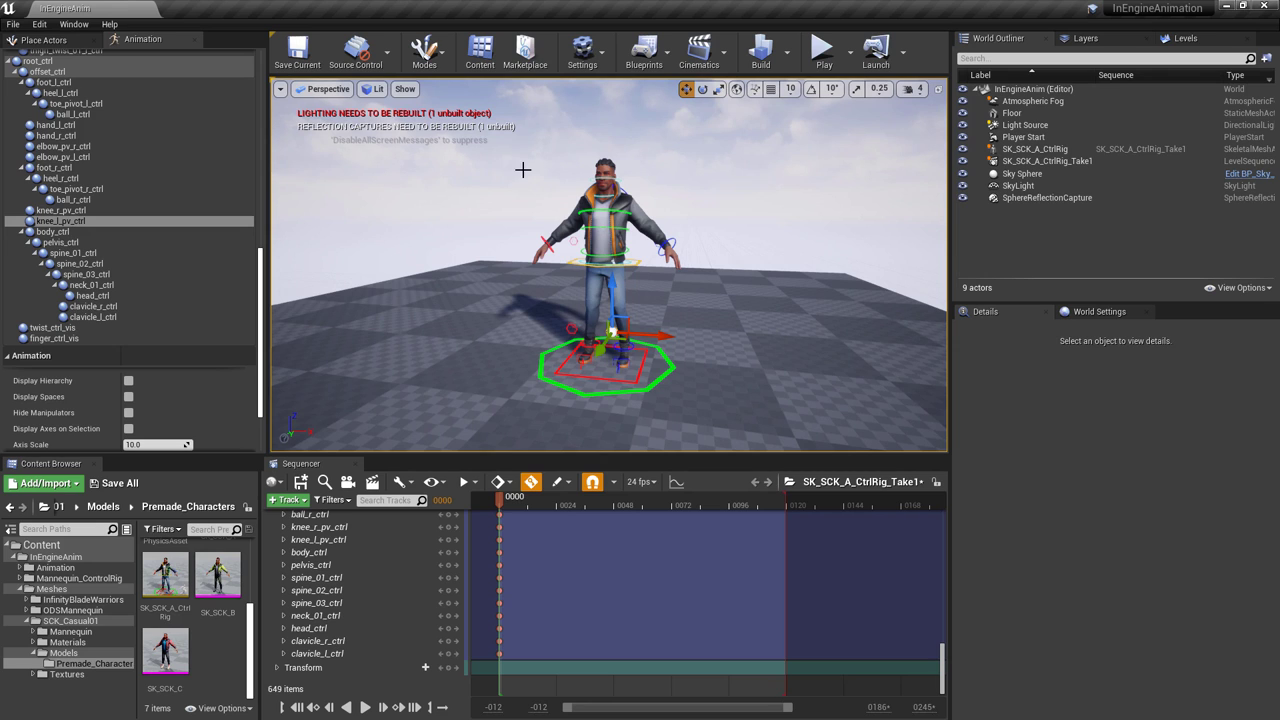
{"action": "mouse_move", "coordinate": [514, 154]}
{"action": "left_mouse_down"}
{"action": "mouse_move", "coordinate": [532, 184]}
{"action": "mouse_move", "coordinate": [514, 162]}
{"action": "mouse_move", "coordinate": [522, 194]}
{"action": "mouse_move", "coordinate": [524, 152]}
{"action": "mouse_move", "coordinate": [534, 158]}
{"action": "left_mouse_up"}
{"action": "left_click_drag", "start_coordinate": [590, 61], "coordinate": [592, 58]}
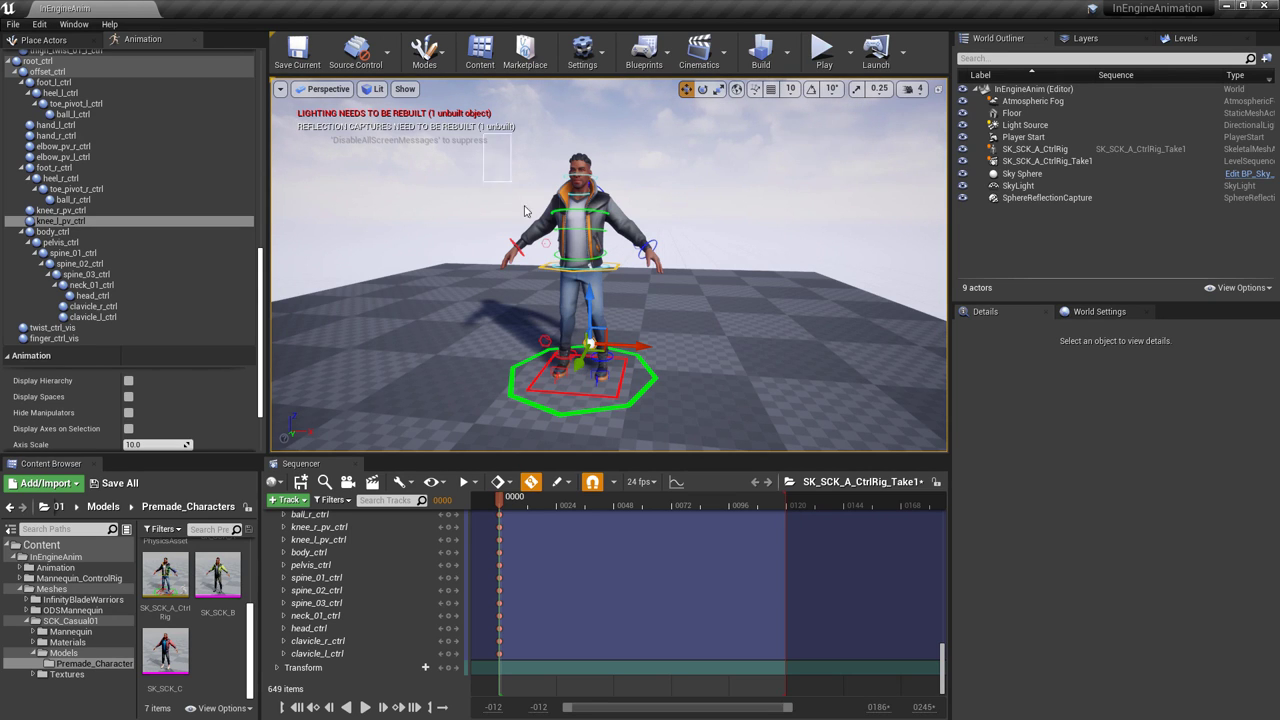
{"action": "left_click_drag", "start_coordinate": [483, 134], "coordinate": [721, 448], "text": "ctrl+alt"}
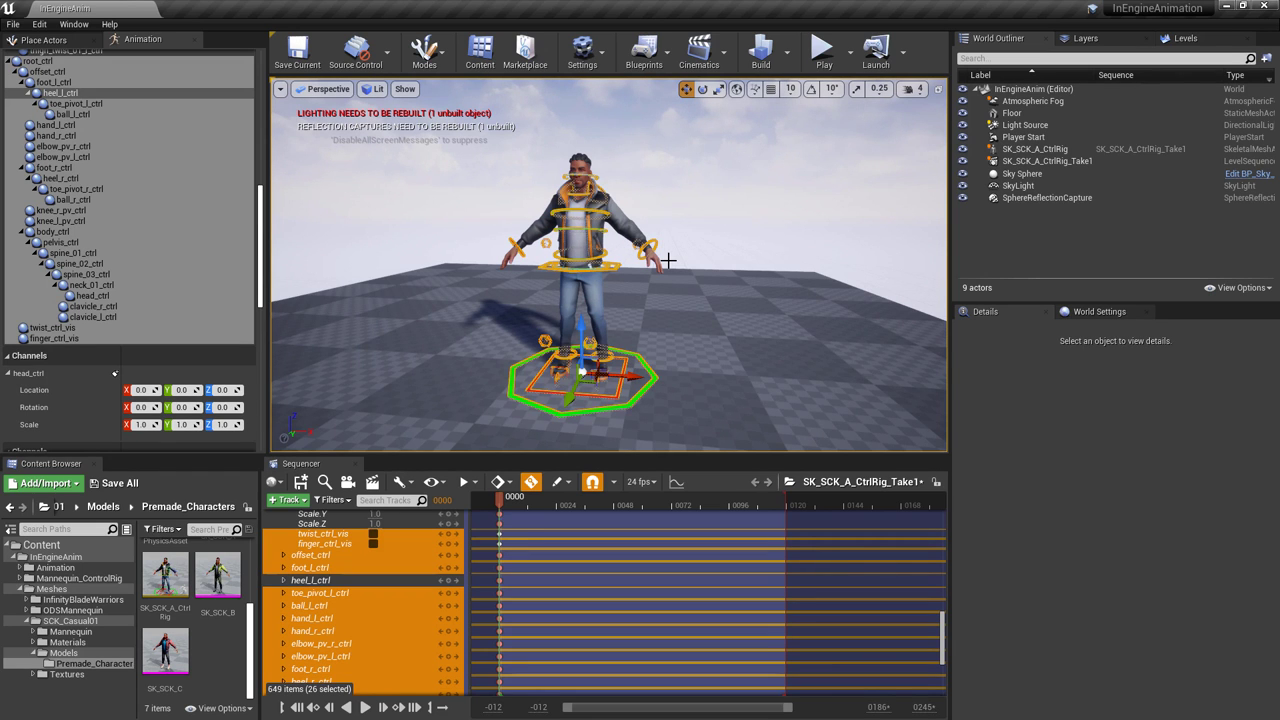
{"action": "key", "text": "f"}
{"action": "left_click_drag", "start_coordinate": [744, 412], "coordinate": [706, 414], "text": "alt"}
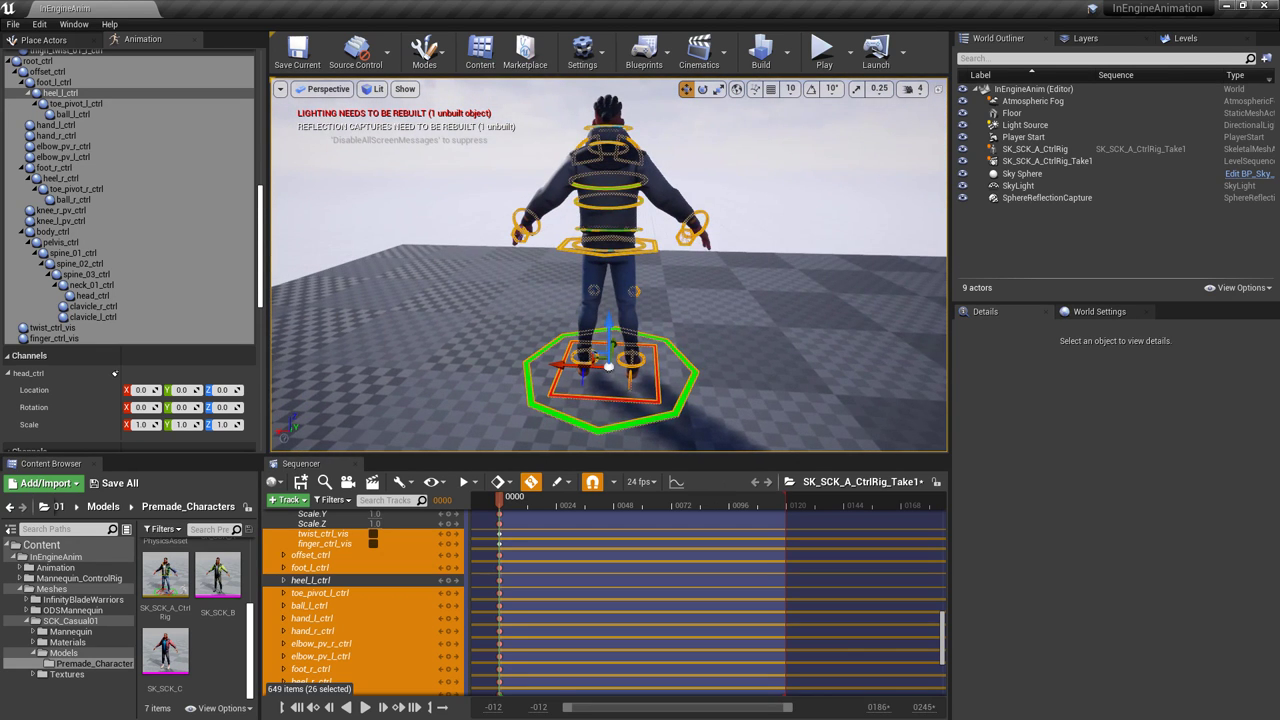
{"action": "right_click_drag", "start_coordinate": [709, 279], "coordinate": [676, 279], "text": "alt"}
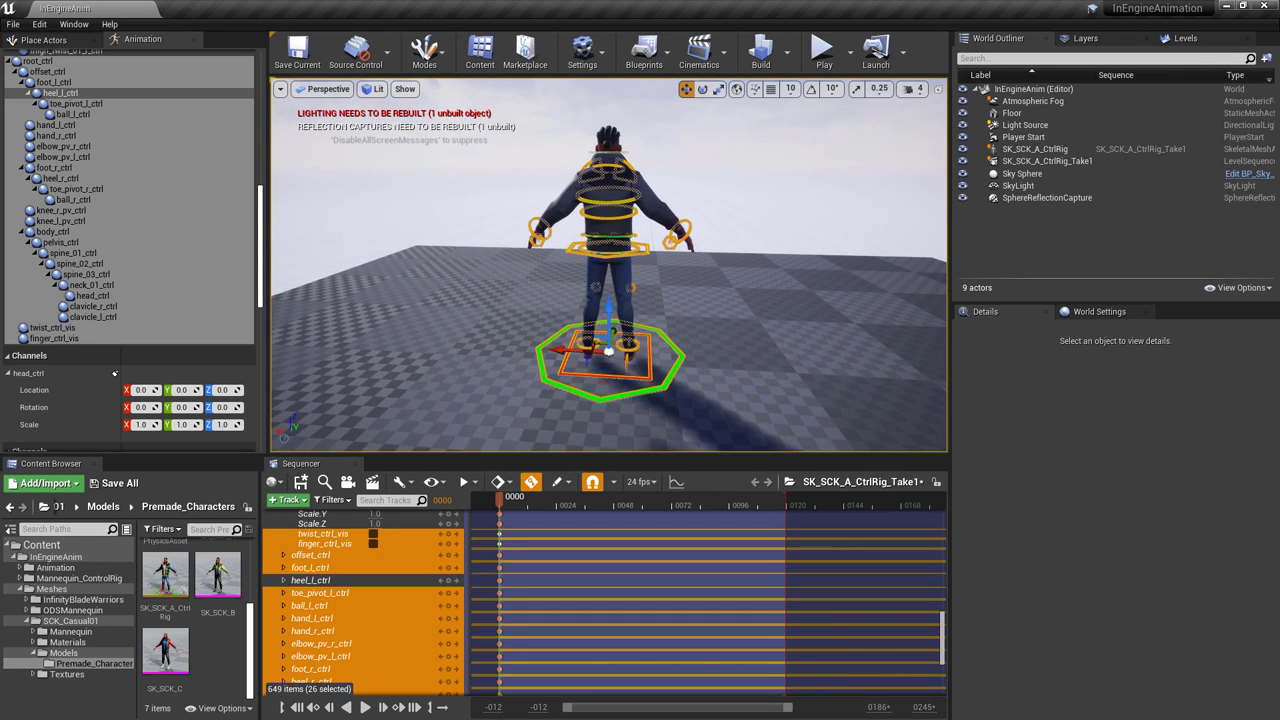
{"action": "left_click_drag", "start_coordinate": [476, 94], "coordinate": [776, 448], "text": "ctrl+alt"}
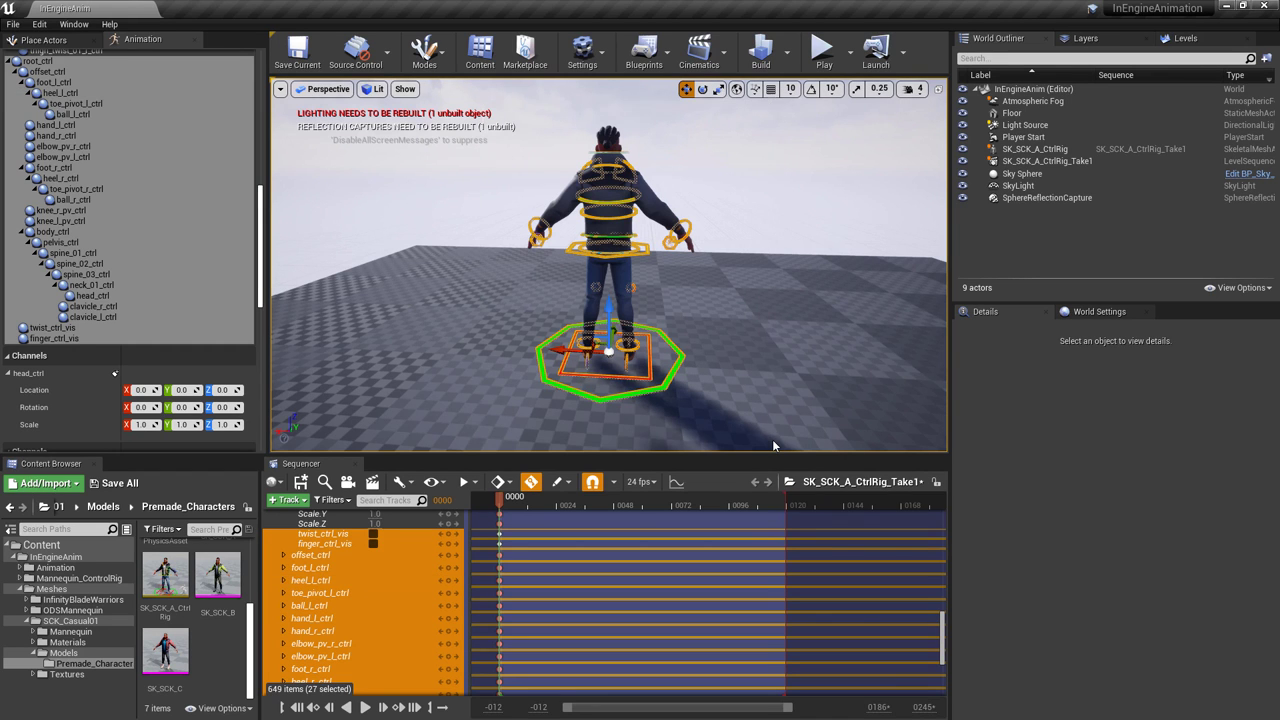
- Lower and rotate hand_r_ctrl at frame 0 so the right arm hangs beside the body, at location about 10, 30, 4
{"action": "left_click_drag", "start_coordinate": [469, 342], "coordinate": [650, 342], "text": "alt"}
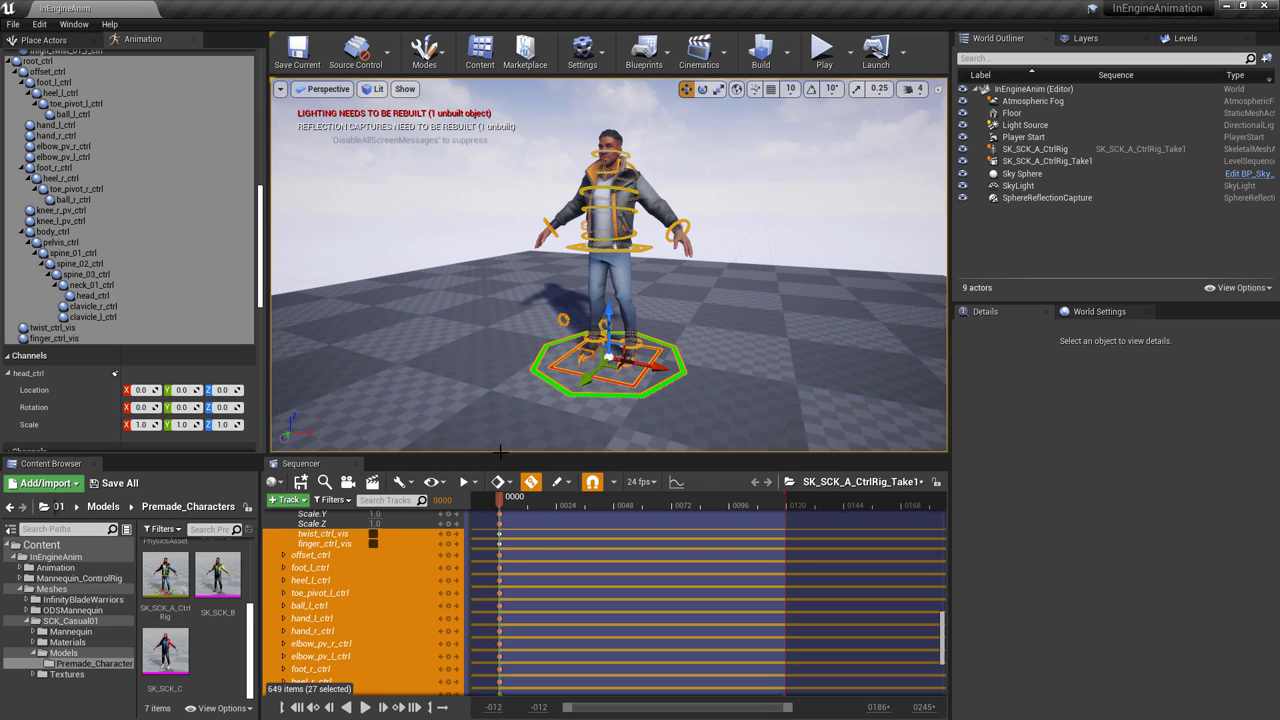
{"action": "left_click_drag", "start_coordinate": [497, 275], "coordinate": [575, 275], "text": "alt"}
{"action": "right_click_drag", "start_coordinate": [497, 275], "coordinate": [570, 275], "text": "alt"}
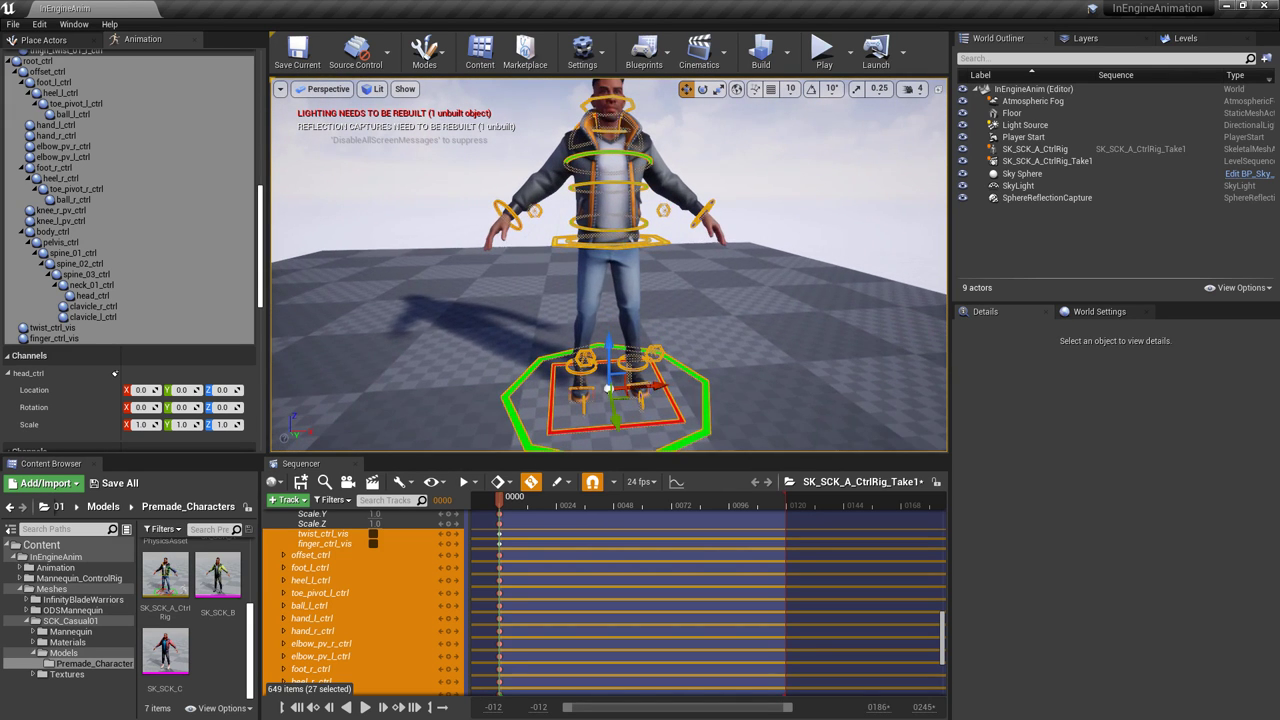
{"action": "left_click", "coordinate": [510, 218]}
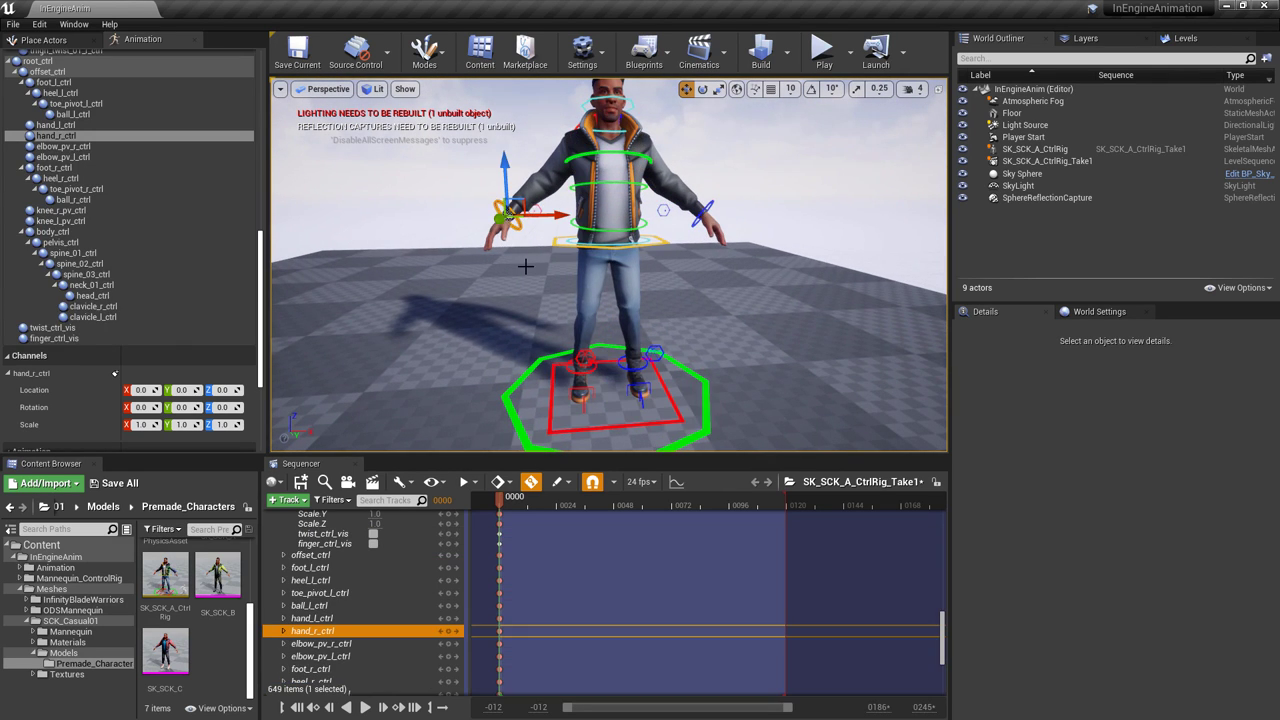
{"action": "left_click_drag", "start_coordinate": [556, 220], "coordinate": [667, 320]}
{"action": "key", "text": "e"}
{"action": "key", "text": "w"}
{"action": "left_click_drag", "start_coordinate": [647, 259], "coordinate": [638, 260]}
{"action": "left_click_drag", "start_coordinate": [596, 208], "coordinate": [575, 222]}
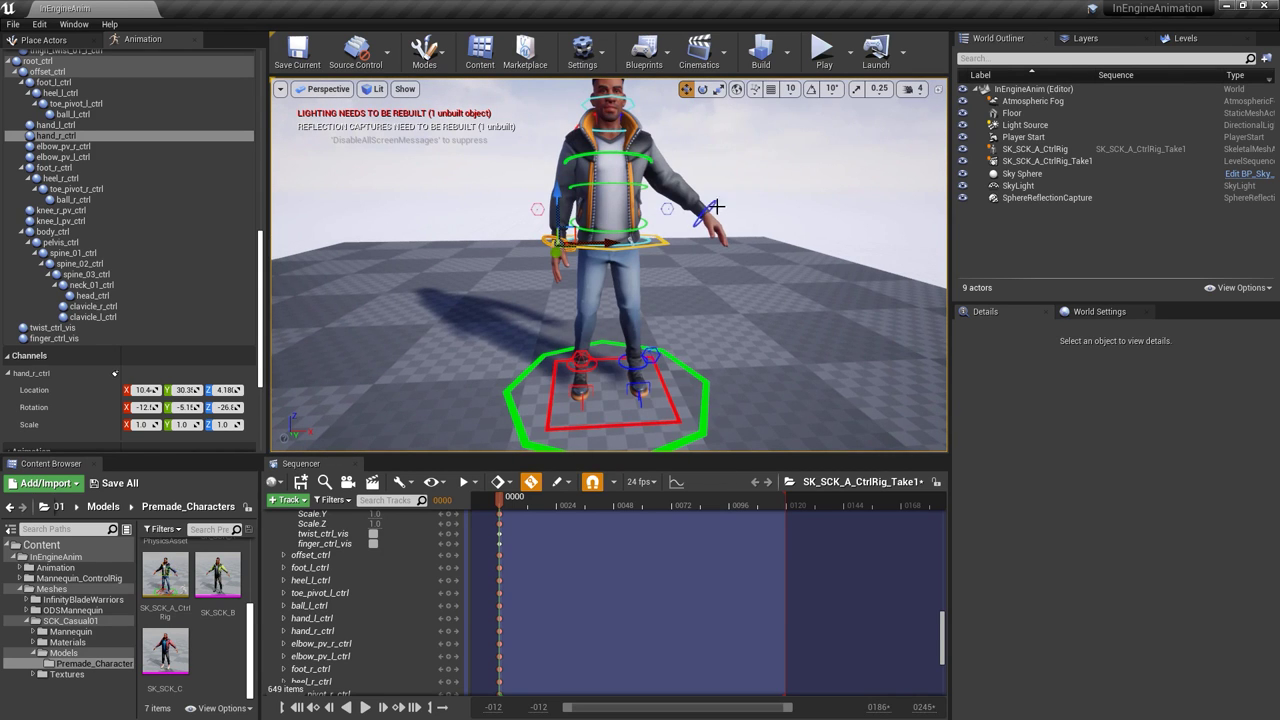
- Lower and rotate hand_l_ctrl at frame 0 so the left arm hangs beside the body, at location about -10, -30, -4
{"action": "left_click", "coordinate": [715, 207]}
{"action": "key", "text": "e"}
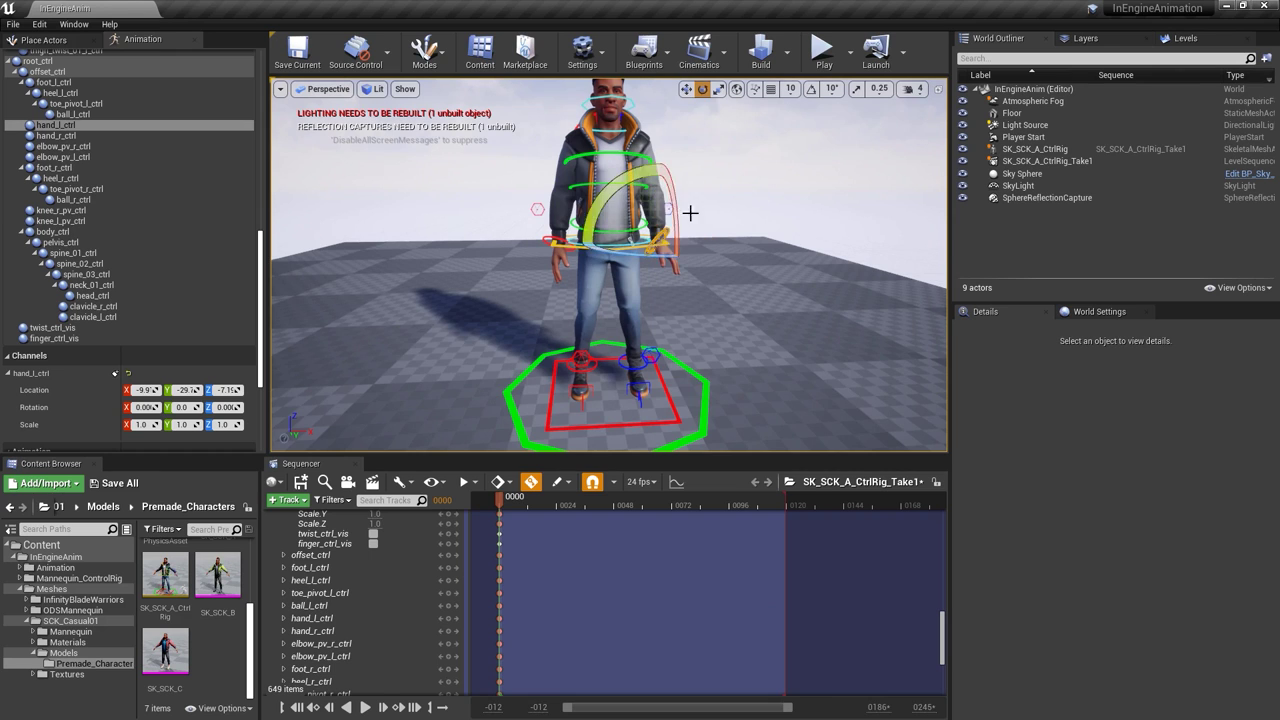
{"action": "left_click_drag", "start_coordinate": [668, 174], "coordinate": [684, 193]}
{"action": "left_click_drag", "start_coordinate": [684, 193], "coordinate": [620, 194], "text": "alt"}
{"action": "key", "text": "w"}
{"action": "left_click_drag", "start_coordinate": [578, 251], "coordinate": [586, 252]}
{"action": "left_click_drag", "start_coordinate": [614, 205], "coordinate": [679, 203]}
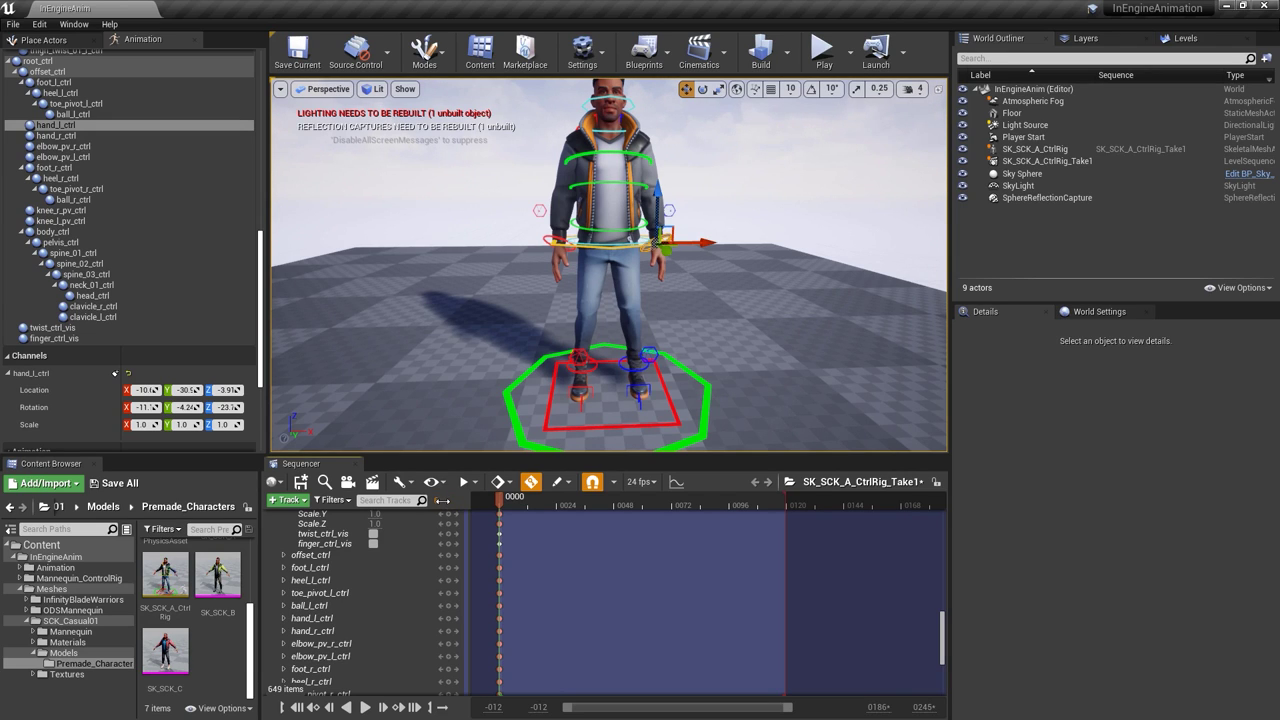
- At frame 6, move body_ctrl and both hand controls down and backward together into a crouch
{"action": "type", "text": "6"}
{"action": "key", "text": "Return"}
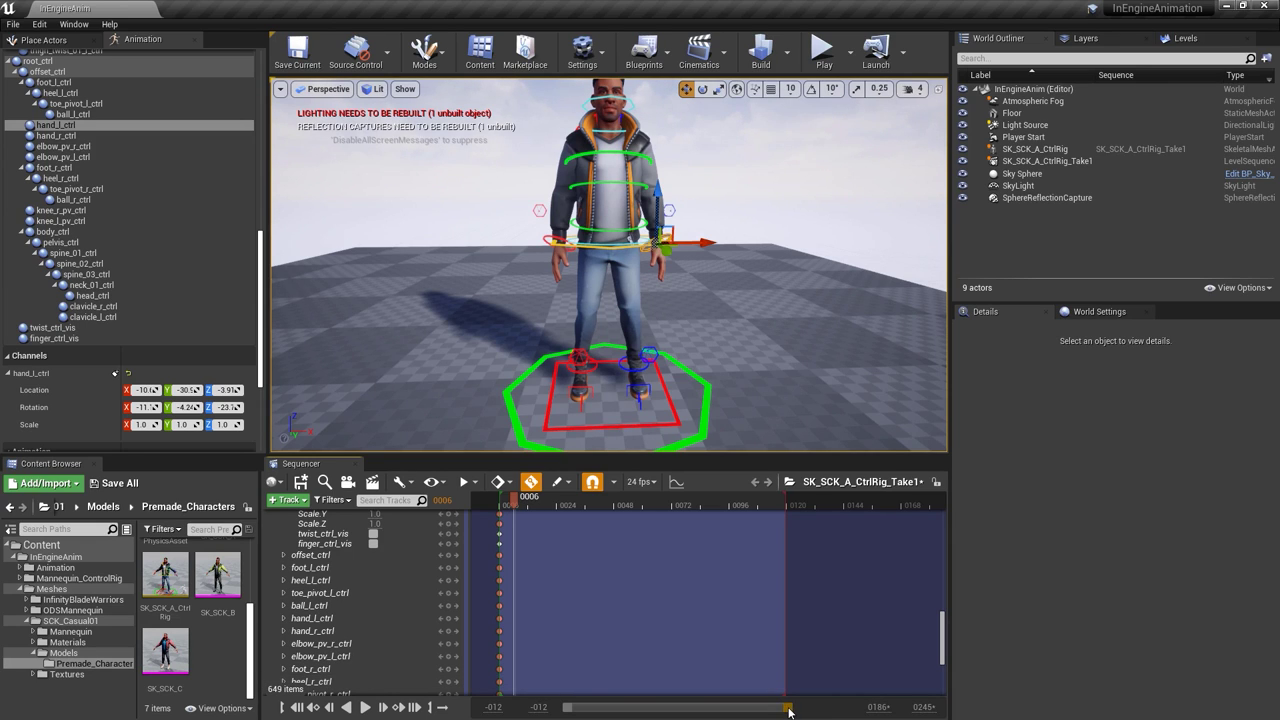
{"action": "left_click_drag", "start_coordinate": [789, 711], "coordinate": [669, 708]}
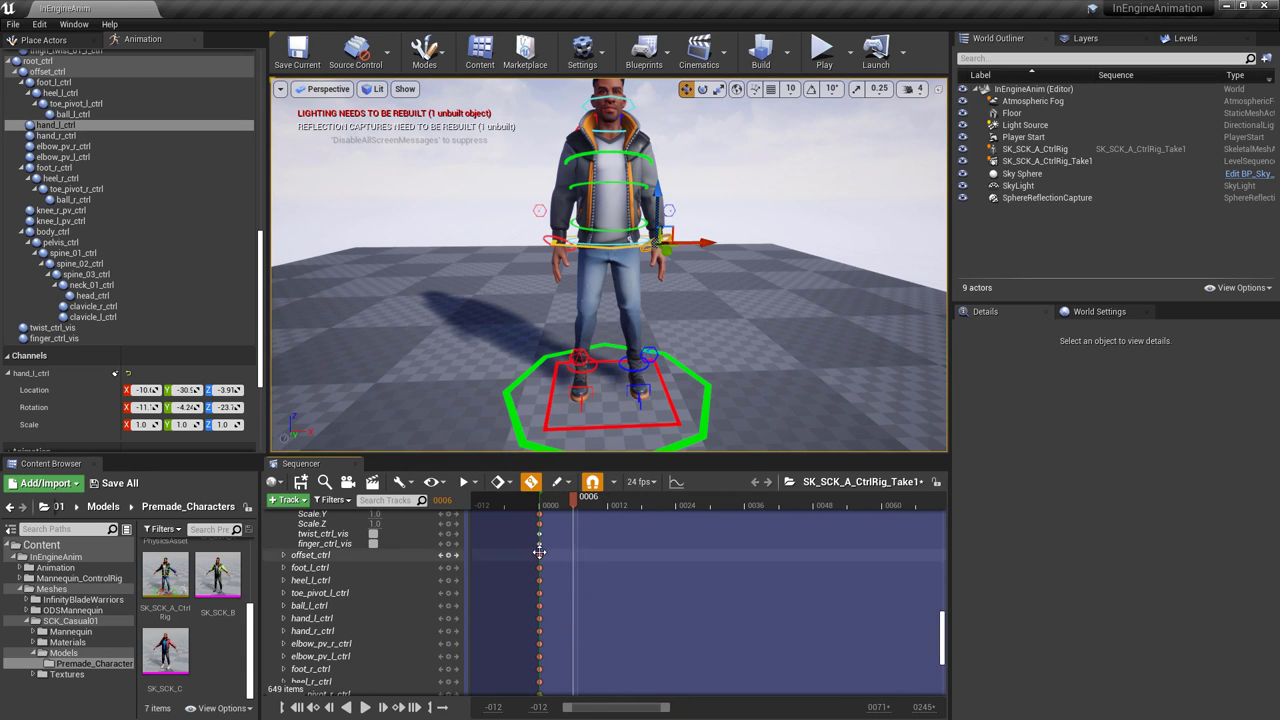
{"action": "left_click_drag", "start_coordinate": [611, 250], "coordinate": [668, 262], "text": "alt"}
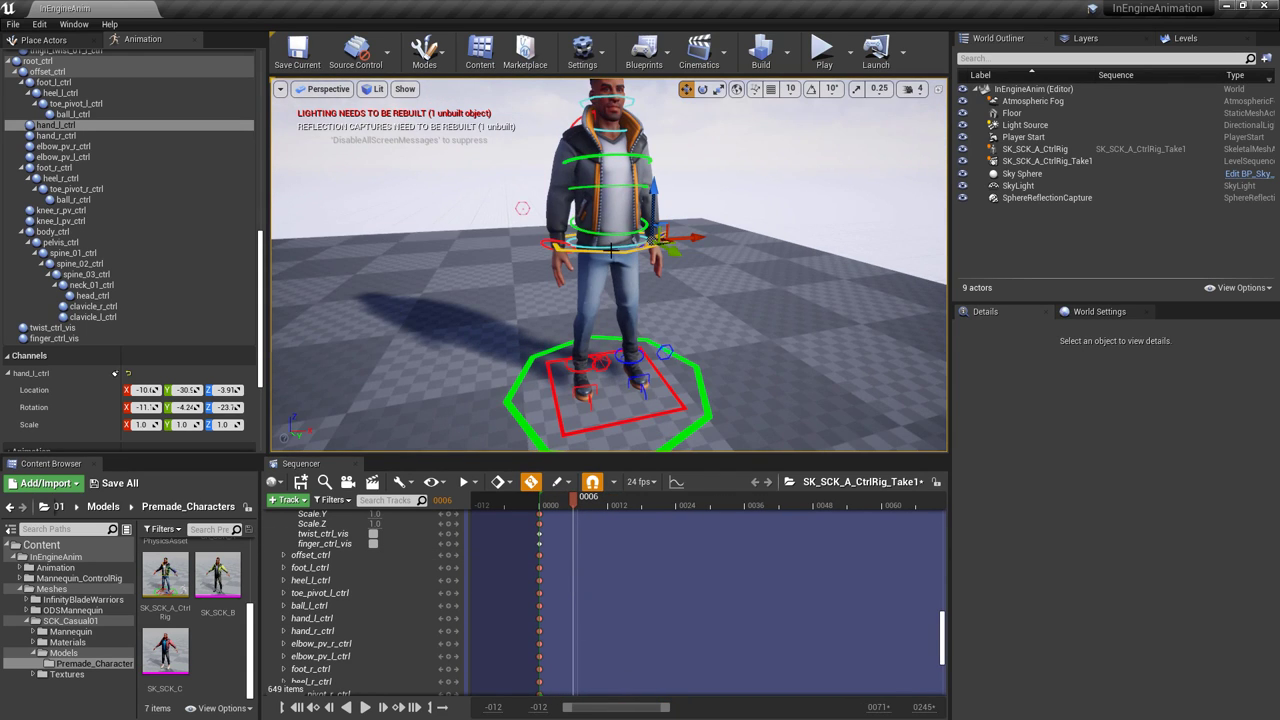
{"action": "left_click", "coordinate": [546, 241]}
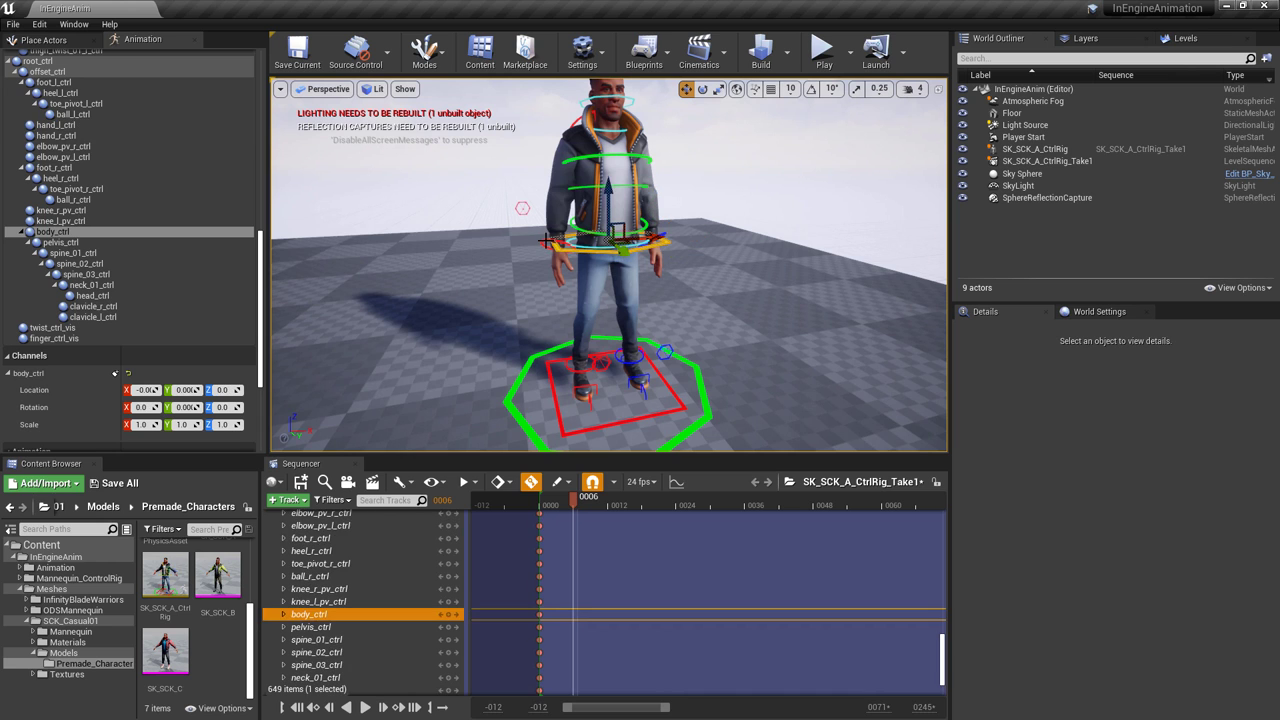
{"action": "left_click", "coordinate": [549, 243], "text": "ctrl"}
{"action": "left_click", "coordinate": [665, 233], "text": "ctrl"}
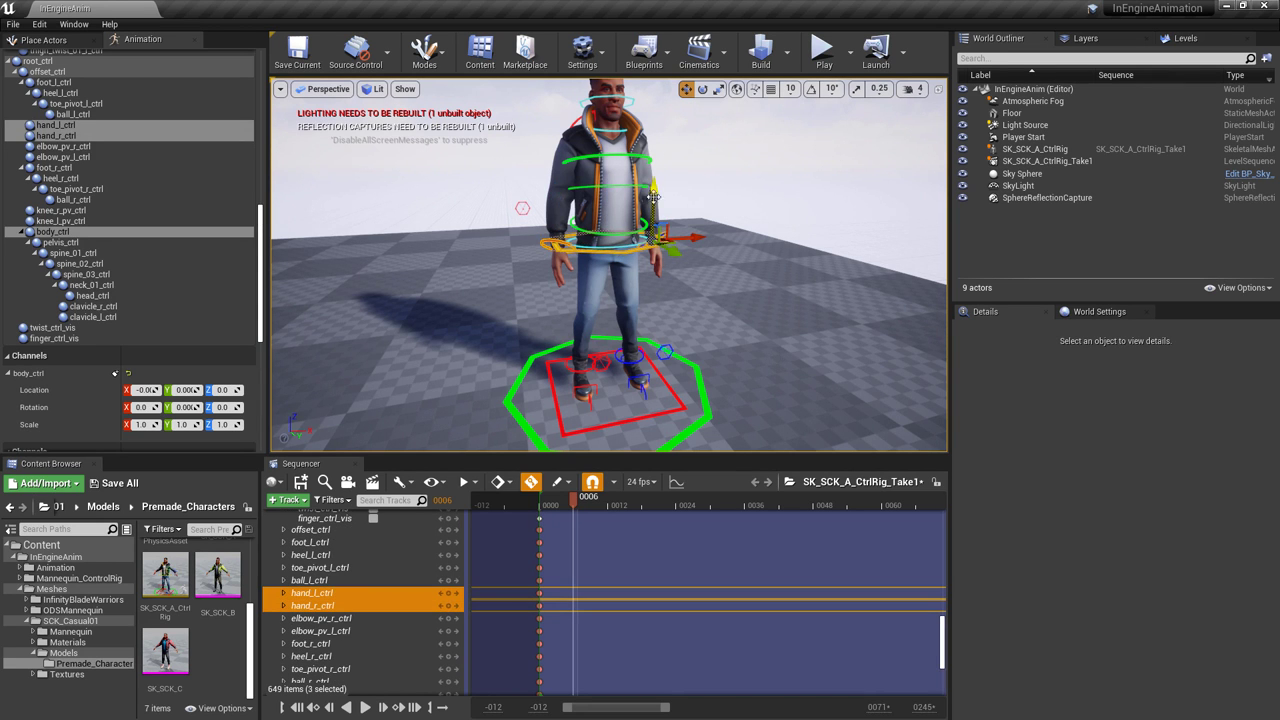
{"action": "left_click_drag", "start_coordinate": [654, 196], "coordinate": [656, 234]}
{"action": "left_click_drag", "start_coordinate": [601, 332], "coordinate": [782, 306], "text": "alt"}
{"action": "left_click_drag", "start_coordinate": [660, 288], "coordinate": [620, 270]}
- Rotate body_ctrl at frame 6 to lean the torso forward by about 41 degrees
{"action": "left_click", "coordinate": [513, 300]}
{"action": "key", "text": "e"}
{"action": "left_click_drag", "start_coordinate": [593, 226], "coordinate": [549, 266]}
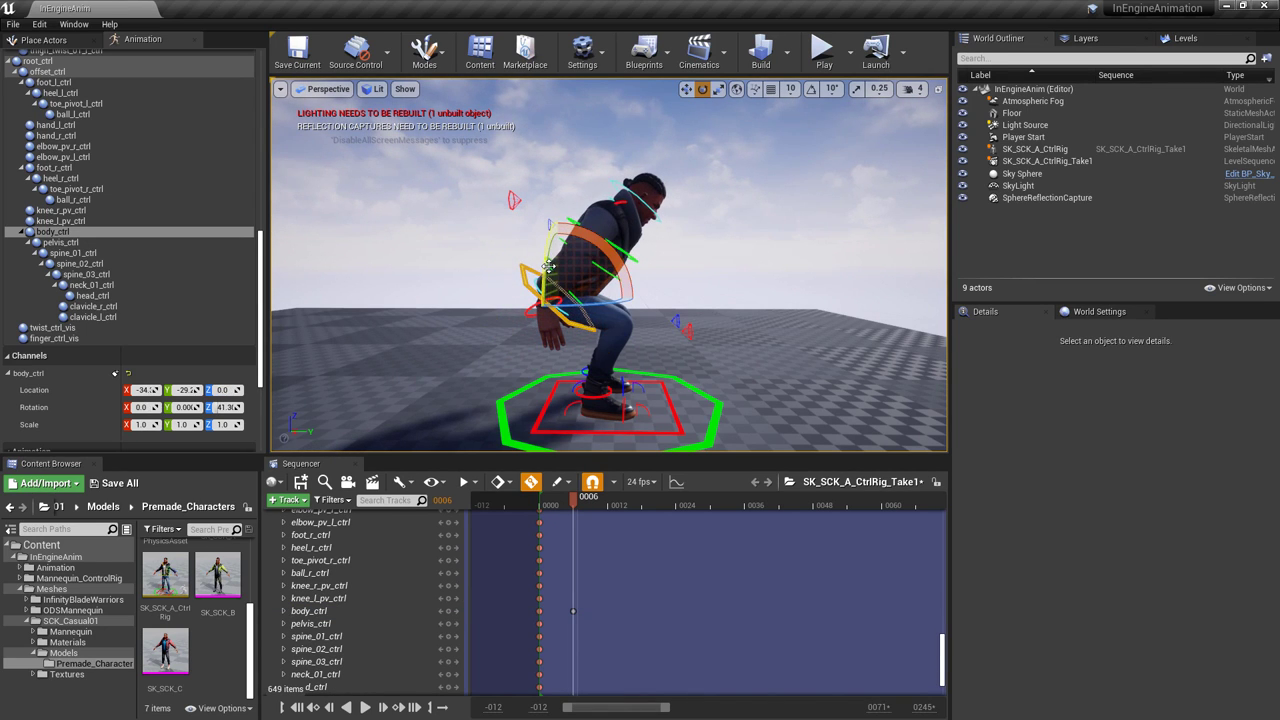
- At frame 6, rotate spine_01_ctrl, spine_02_ctrl and spine_03_ctrl together by about -12.5 degrees around Z
{"action": "left_click", "coordinate": [606, 271]}
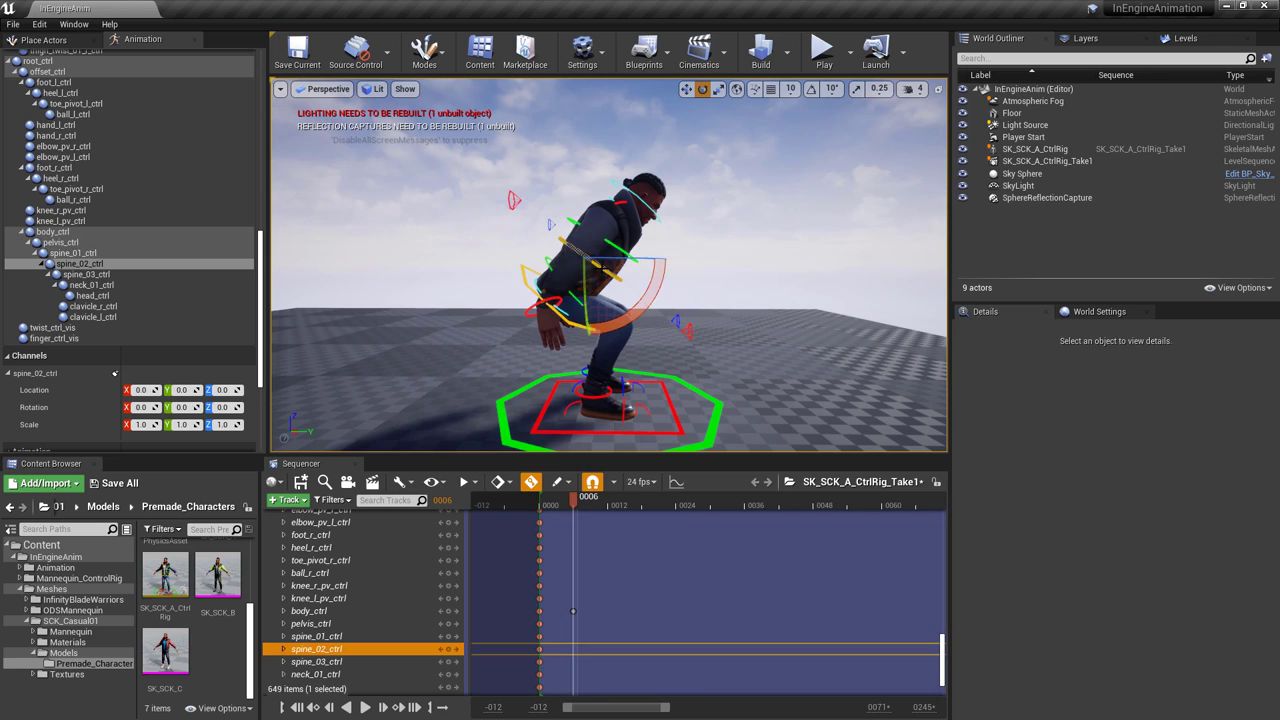
{"action": "left_click", "coordinate": [549, 261], "text": "ctrl"}
{"action": "left_click_drag", "start_coordinate": [624, 242], "coordinate": [650, 267]}
{"action": "left_click", "coordinate": [621, 257]}
{"action": "left_click_drag", "start_coordinate": [650, 267], "coordinate": [676, 227], "text": "alt"}
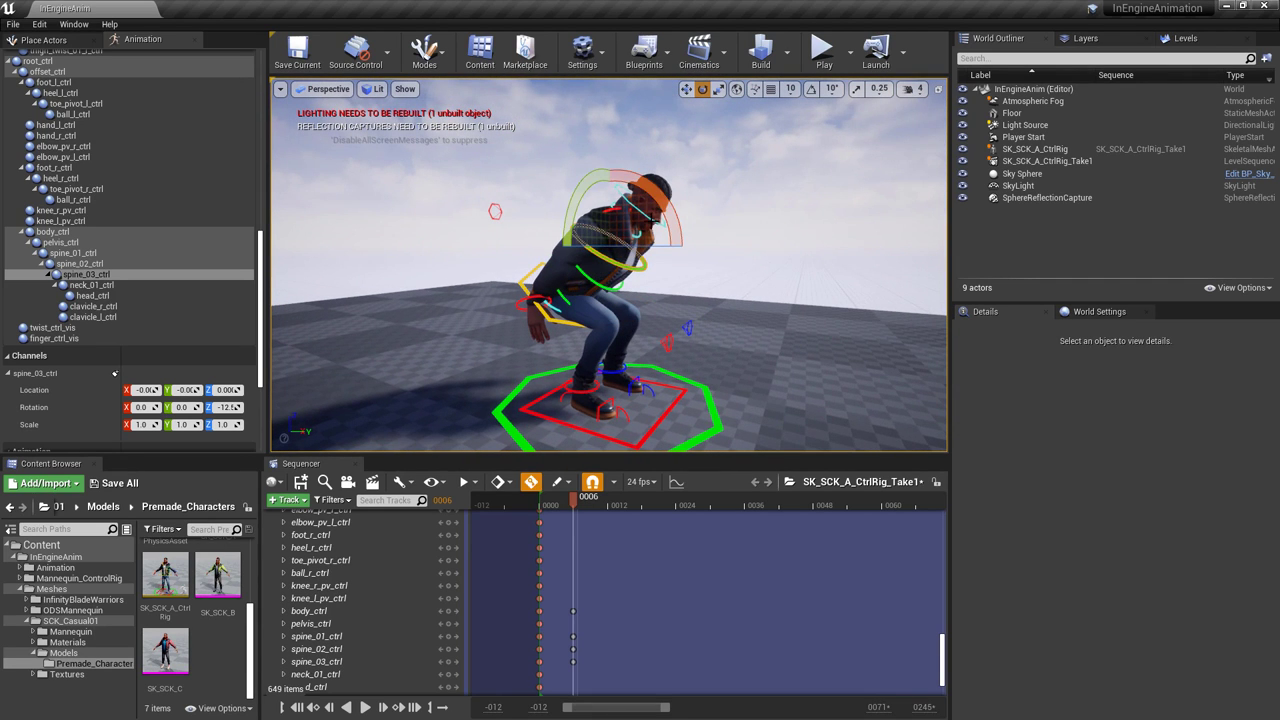
- Rotate head_ctrl at frame 6 by about -8 degrees around Z to adjust the head's tilt in the crouch
{"action": "left_click", "coordinate": [650, 220]}
{"action": "left_click_drag", "start_coordinate": [717, 283], "coordinate": [706, 282], "text": "alt"}
{"action": "left_click_drag", "start_coordinate": [688, 240], "coordinate": [682, 254]}
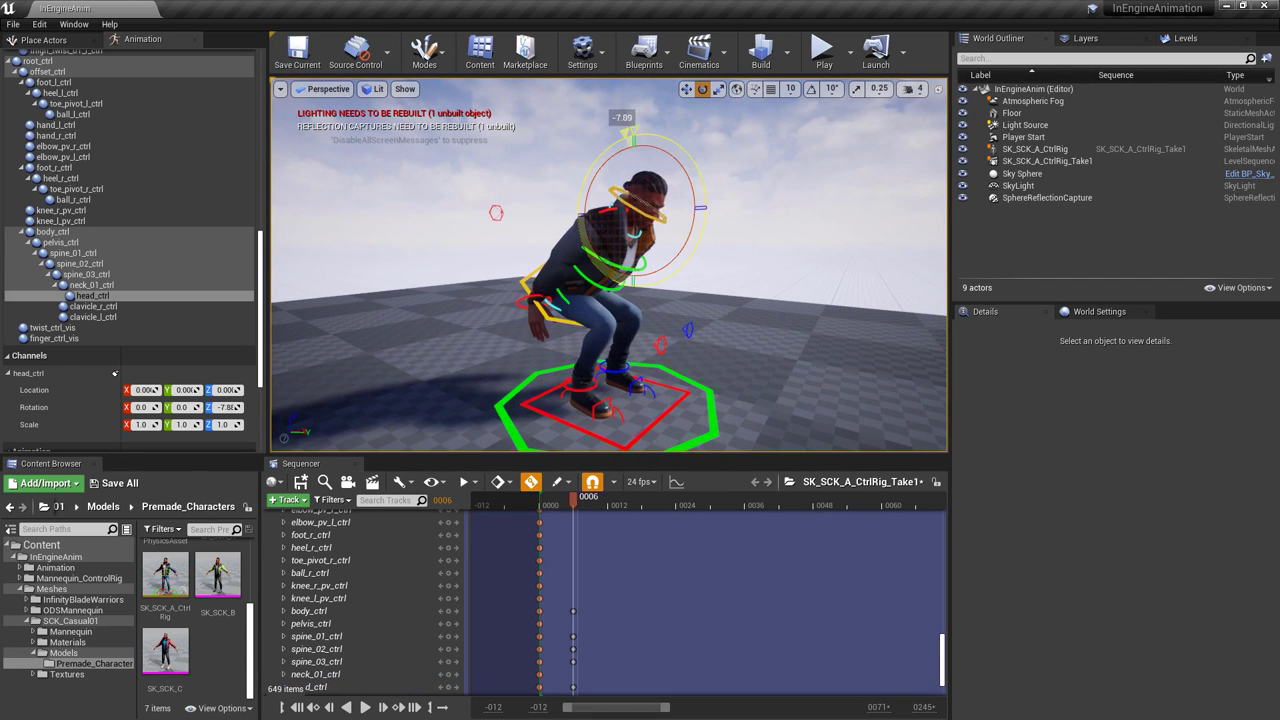
- Move hand_r_ctrl and hand_l_ctrl forward together at frame 6, hand_r_ctrl at about -17, 56, 14, and rotate them
{"action": "left_click_drag", "start_coordinate": [648, 319], "coordinate": [565, 286], "text": "alt"}
{"action": "left_click", "coordinate": [530, 297]}
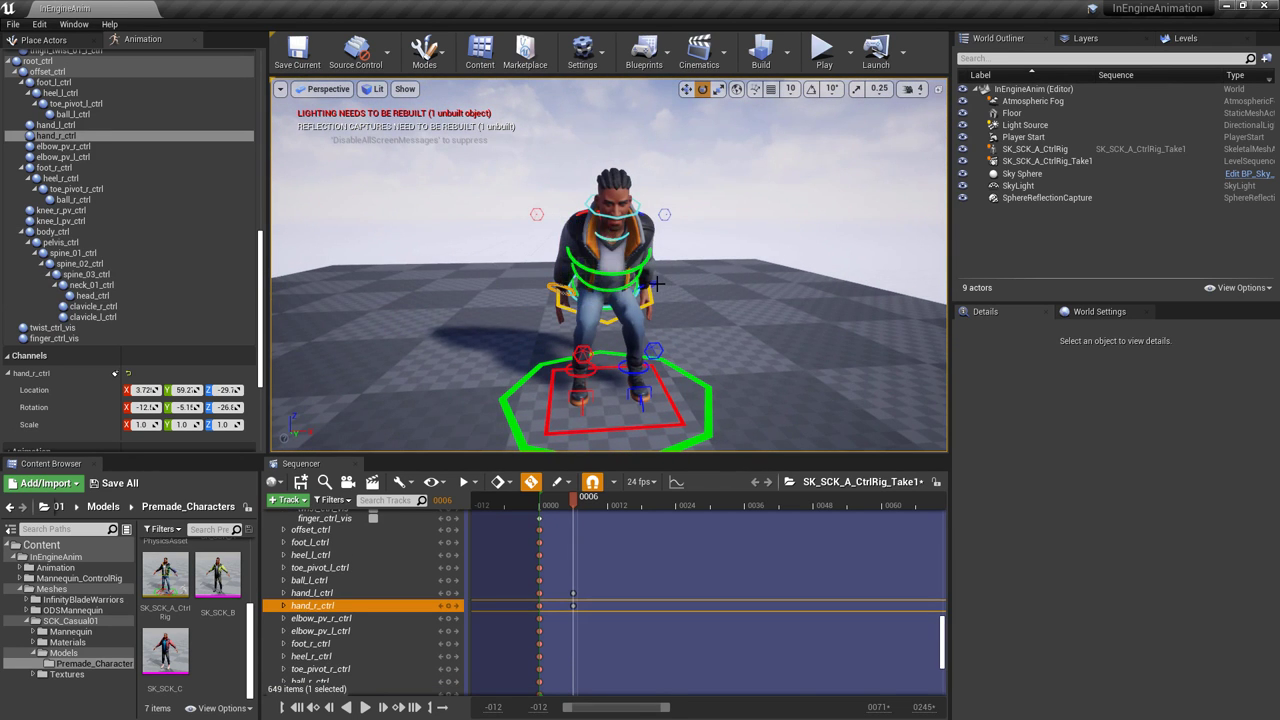
{"action": "left_click", "coordinate": [655, 286], "text": "shift"}
{"action": "key", "text": "w"}
{"action": "mouse_move", "coordinate": [703, 323]}
{"action": "left_mouse_down", "text": "alt"}
{"action": "mouse_move", "coordinate": [620, 322]}
{"action": "mouse_move", "coordinate": [645, 300]}
{"action": "mouse_move", "coordinate": [592, 319]}
{"action": "mouse_move", "coordinate": [690, 306]}
{"action": "mouse_move", "coordinate": [678, 326]}
{"action": "left_mouse_up", "text": "alt"}
{"action": "key", "text": "e"}
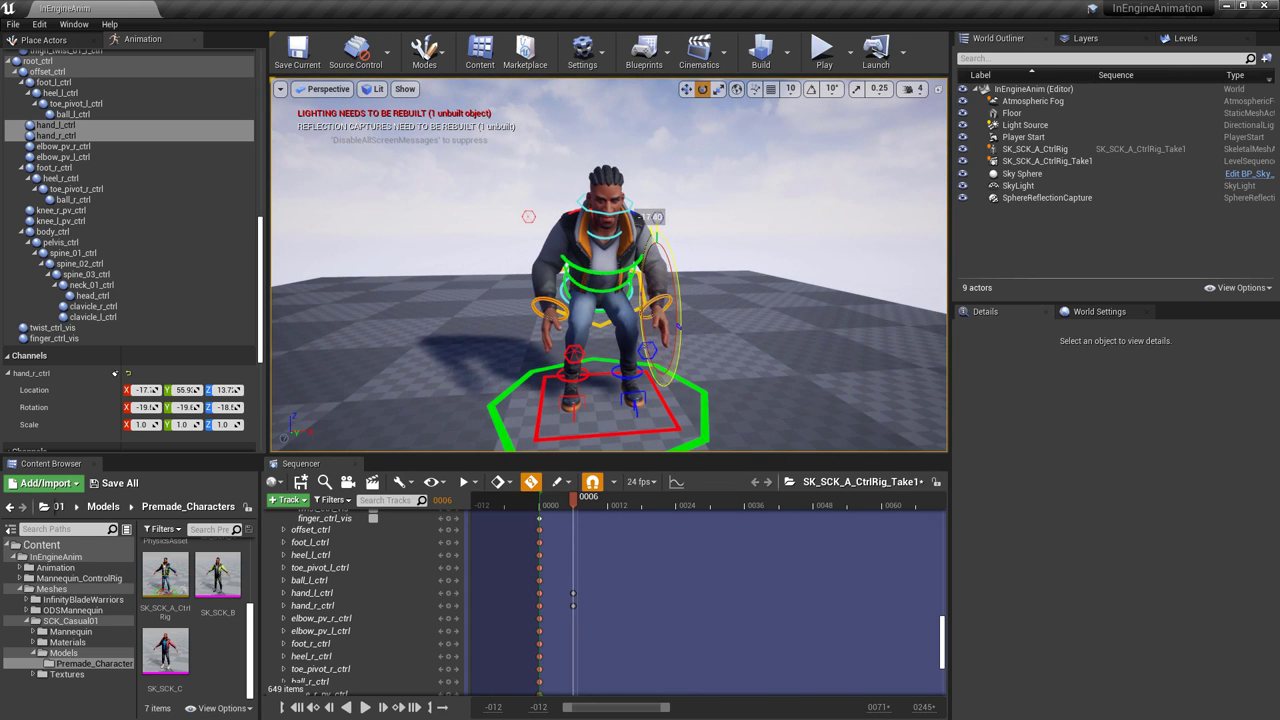
- Move both elbow pole vector controls inward toward the body at frame 6, with elbow_pv_l_ctrl at X about -21
{"action": "key", "text": "w"}
{"action": "left_click", "coordinate": [530, 217]}
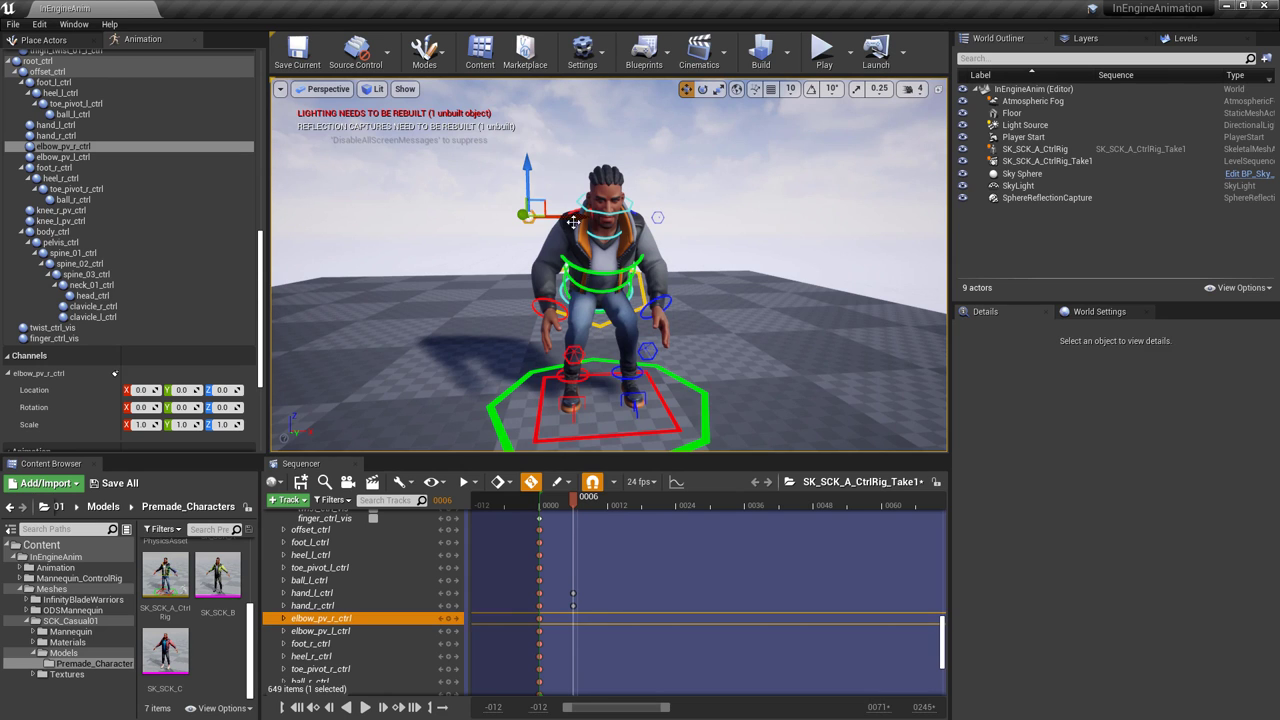
{"action": "left_click", "coordinate": [662, 217]}
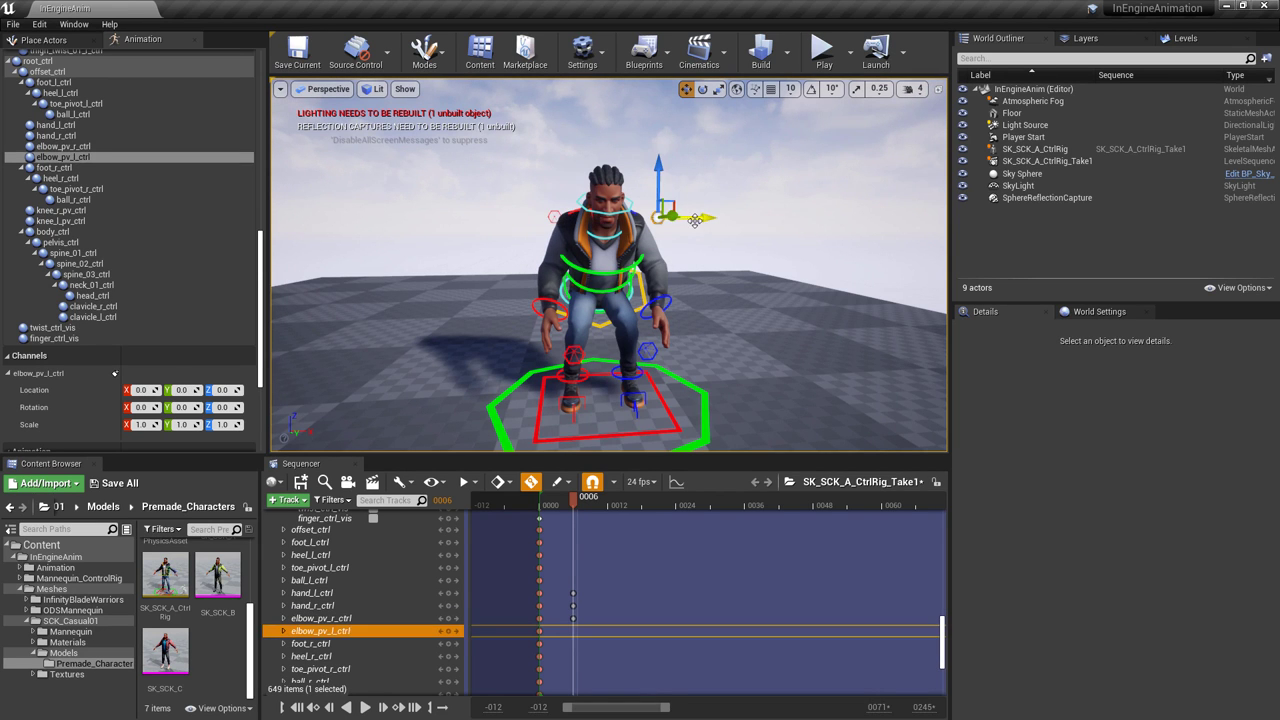
{"action": "left_click_drag", "start_coordinate": [694, 220], "coordinate": [880, 222]}
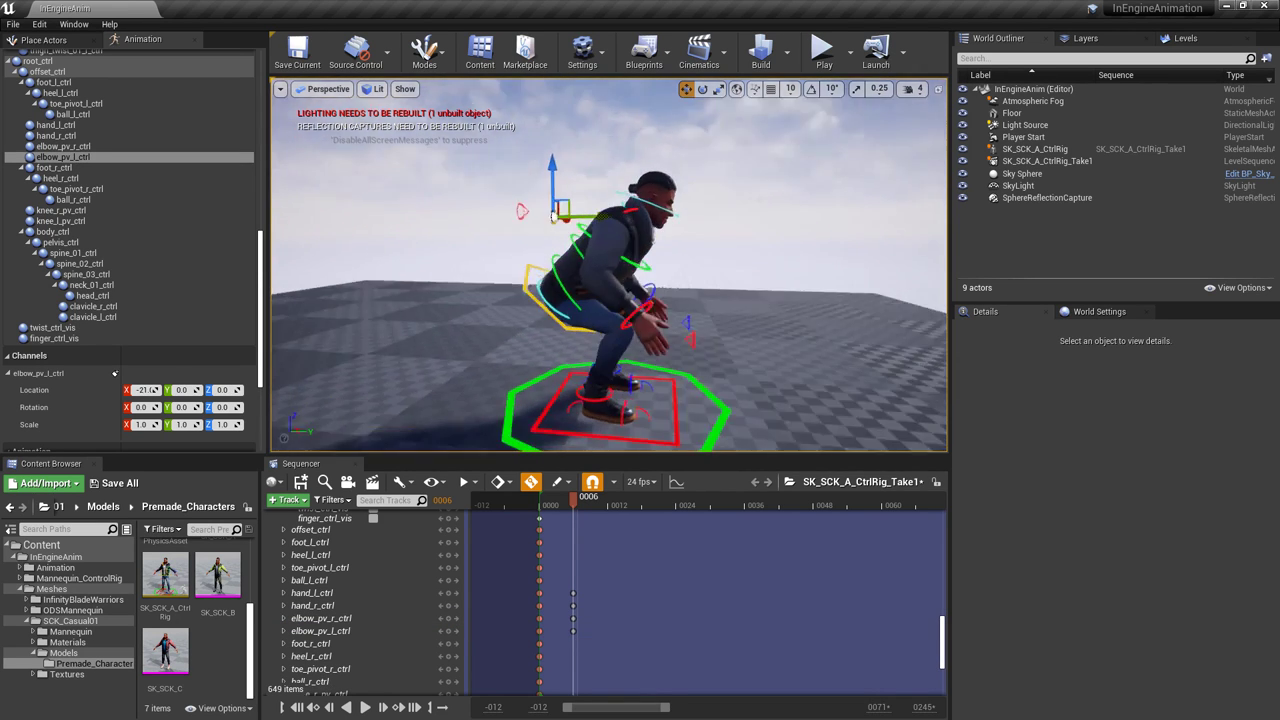
{"action": "left_click_drag", "start_coordinate": [553, 215], "coordinate": [636, 217], "text": "alt"}
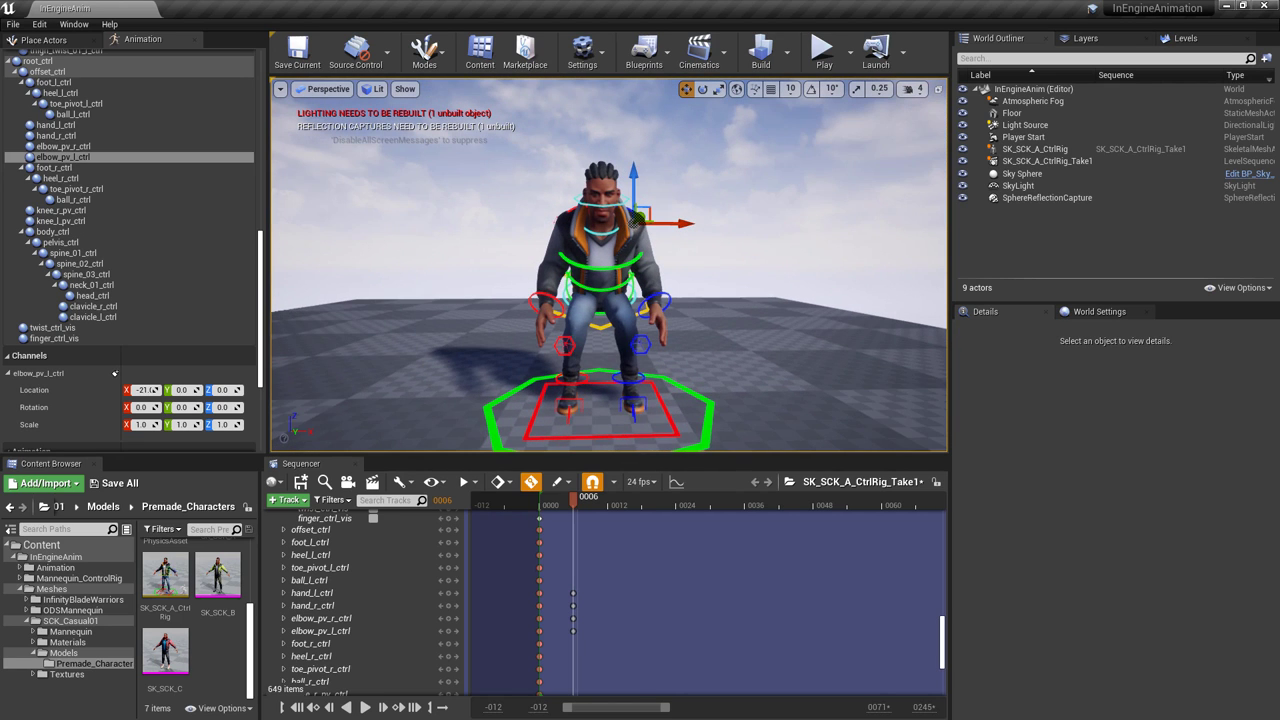
- Turn foot_r_ctrl and foot_l_ctrl outward at frame 6, rotating the left foot by about 11.7 degrees around X
{"action": "left_click", "coordinate": [590, 377]}
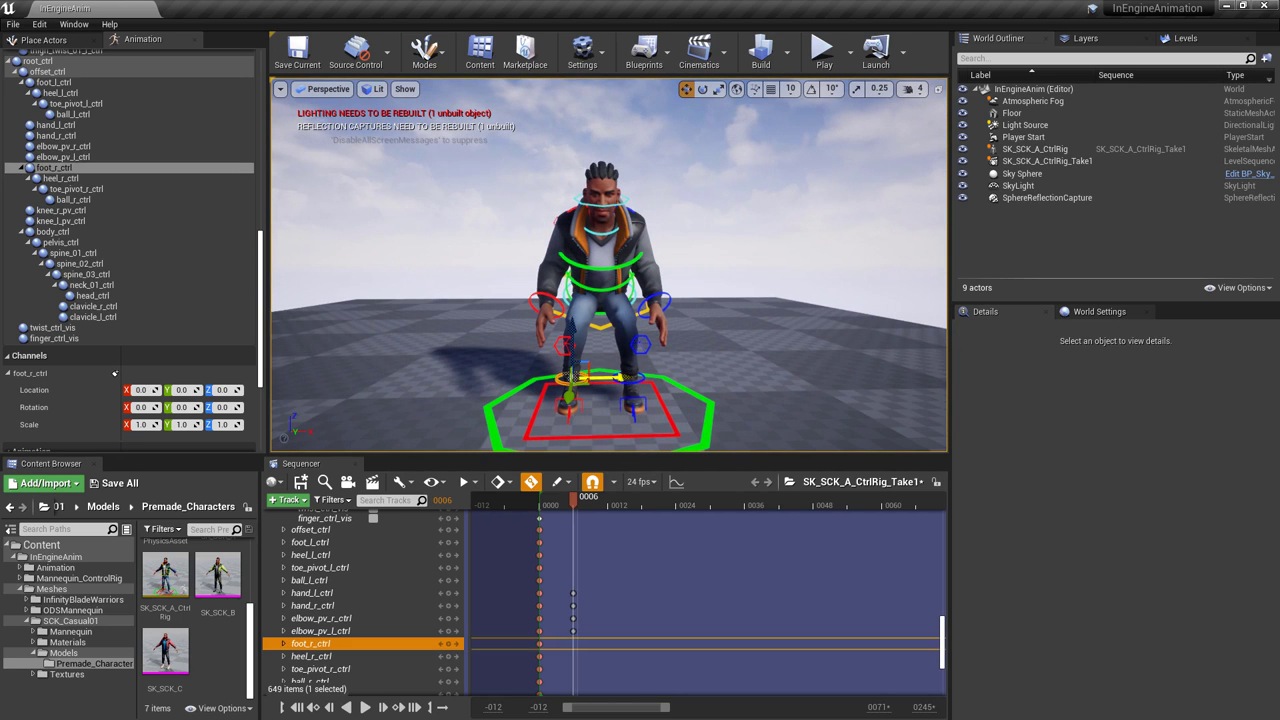
{"action": "key", "text": "e"}
{"action": "left_click_drag", "start_coordinate": [610, 406], "coordinate": [637, 407]}
{"action": "left_click", "coordinate": [615, 379]}
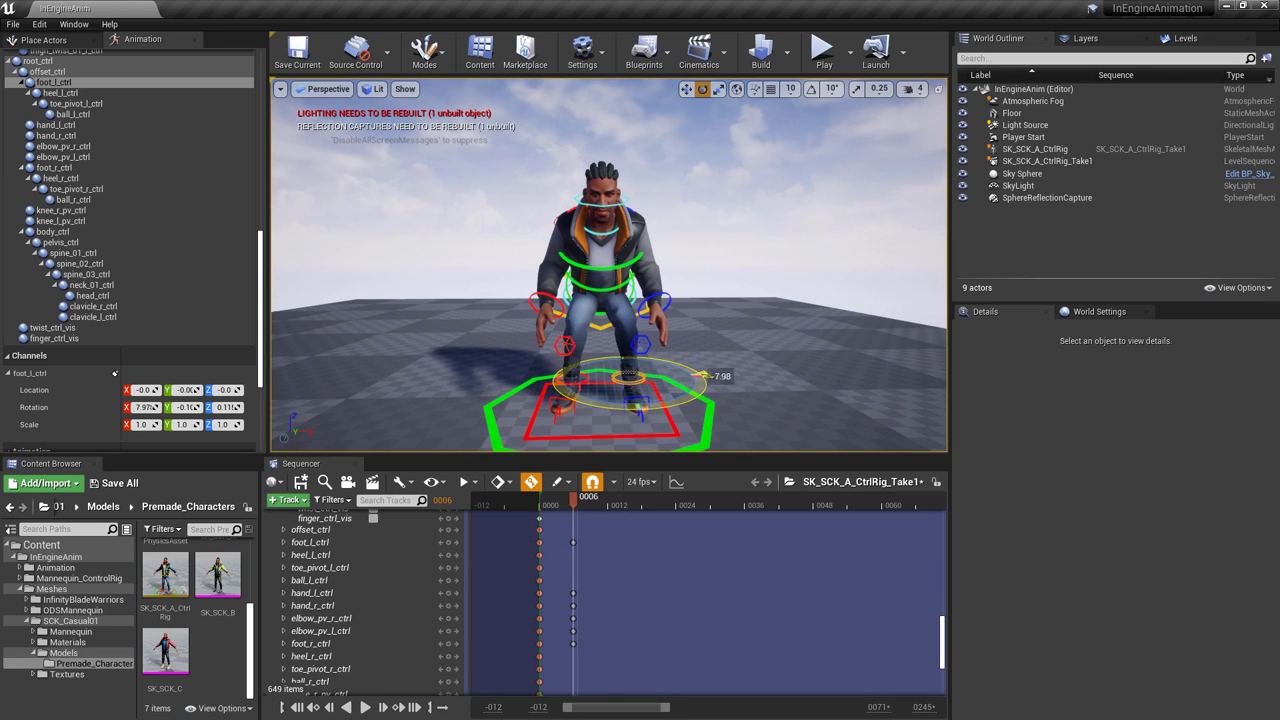
{"action": "left_click_drag", "start_coordinate": [706, 374], "coordinate": [704, 376]}
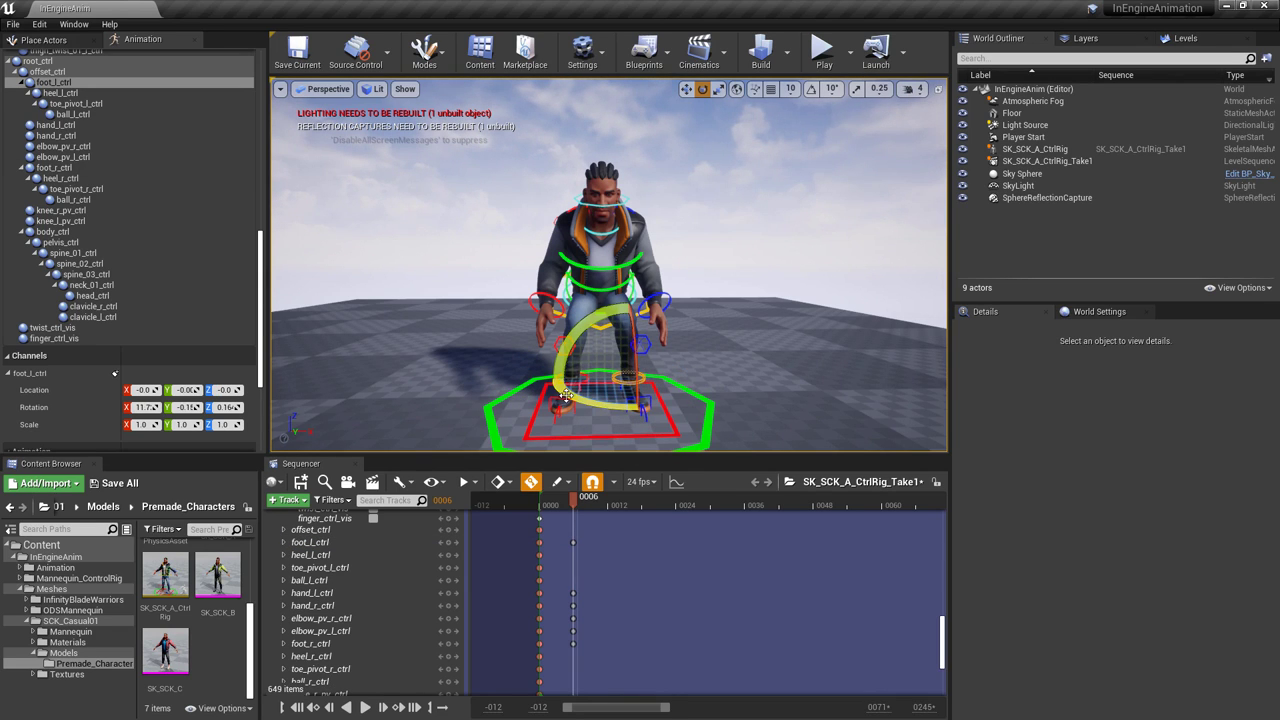
- Move knee_r_pv_ctrl and knee_l_pv_ctrl slightly outward at frame 6, with the left knee control at X about 3.7
{"action": "left_click", "coordinate": [562, 343]}
{"action": "key", "text": "w"}
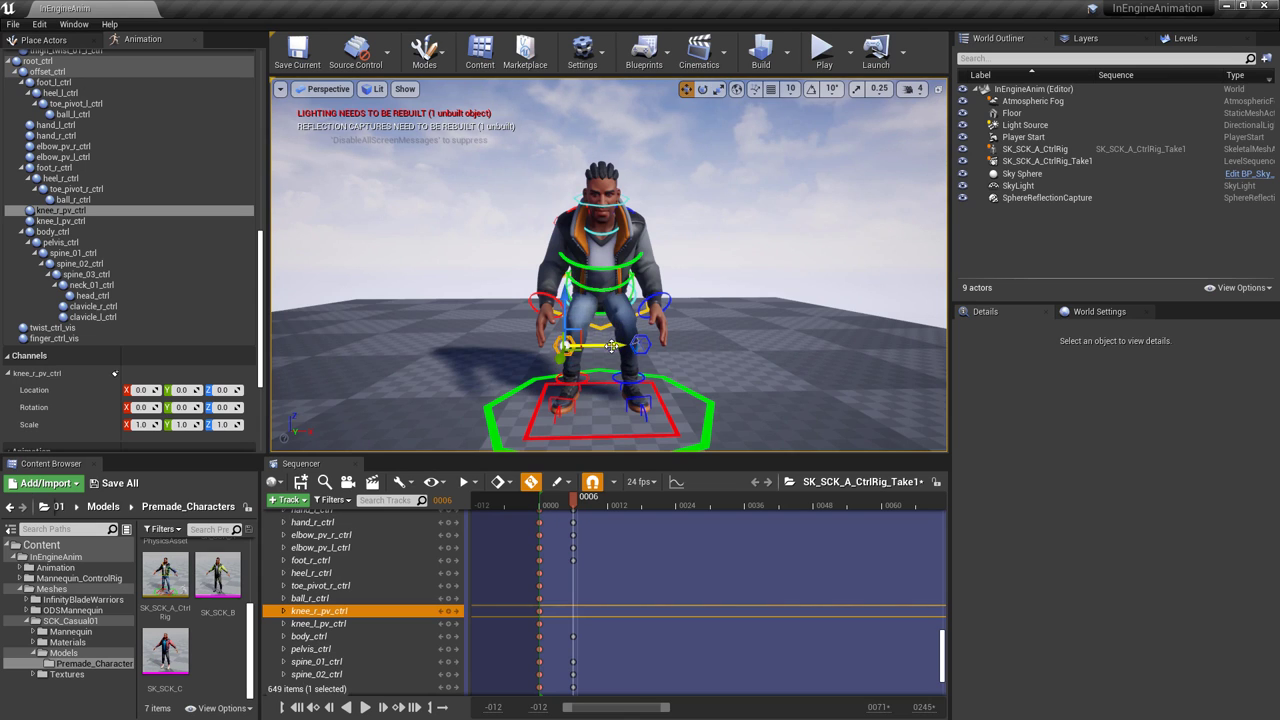
{"action": "left_click_drag", "start_coordinate": [611, 346], "coordinate": [602, 346]}
{"action": "left_click", "coordinate": [640, 344]}
{"action": "left_click_drag", "start_coordinate": [681, 345], "coordinate": [690, 346]}
{"action": "mouse_move", "coordinate": [653, 399]}
{"action": "left_mouse_down", "text": "alt"}
{"action": "mouse_move", "coordinate": [680, 400]}
{"action": "mouse_move", "coordinate": [660, 400]}
{"action": "left_mouse_up", "text": "alt"}
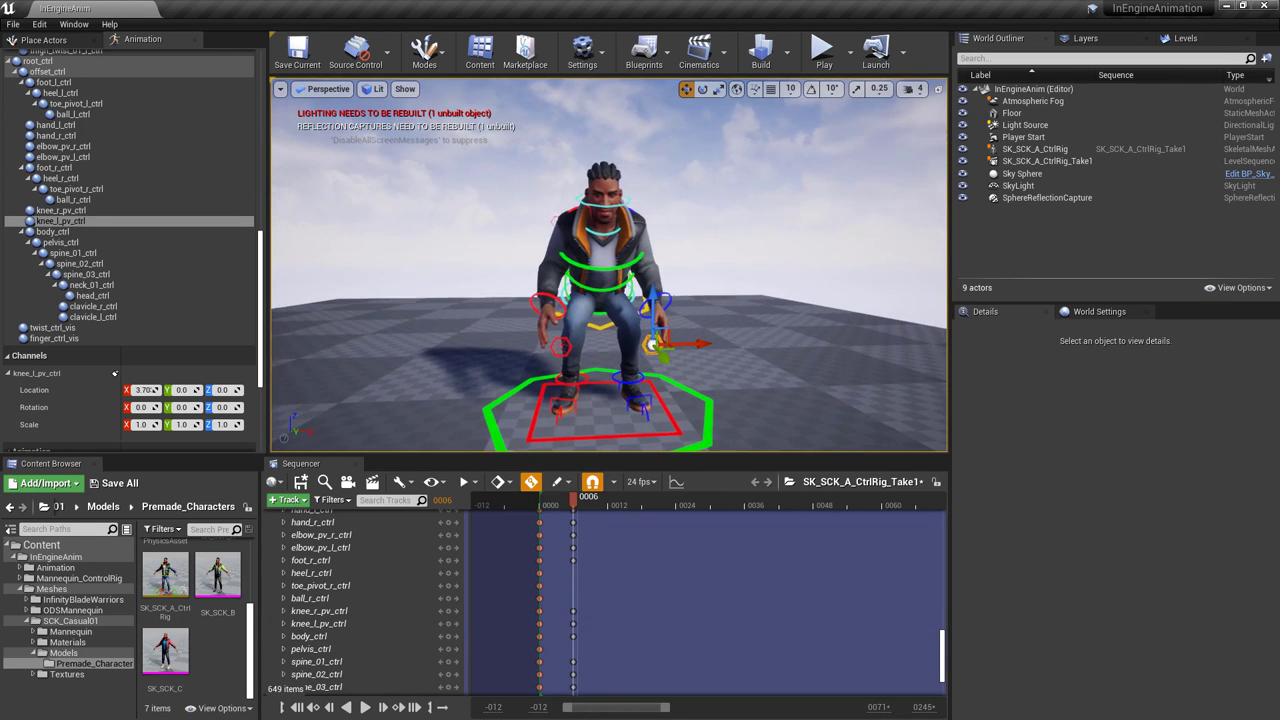
- Select root_ctrl and turn on finger_ctrl_vis at frame 6 to show the finger controls
{"action": "left_click_drag", "start_coordinate": [573, 332], "coordinate": [650, 335], "text": "alt"}
{"action": "right_click_drag", "start_coordinate": [650, 335], "coordinate": [730, 335], "text": "alt"}
{"action": "left_click_drag", "start_coordinate": [730, 335], "coordinate": [755, 335], "text": "alt"}
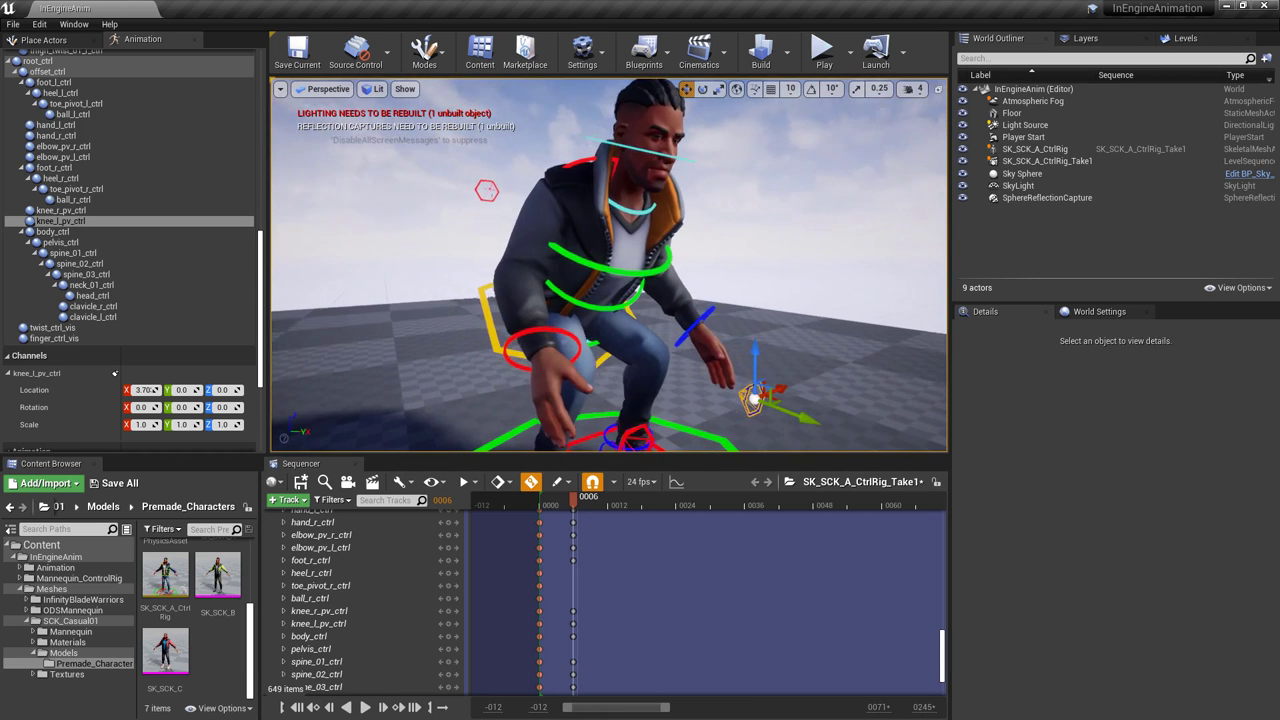
{"action": "middle_click_drag", "start_coordinate": [755, 335], "coordinate": [785, 260], "text": "alt"}
{"action": "middle_click_drag", "start_coordinate": [602, 352], "coordinate": [625, 280], "text": "alt"}
{"action": "left_click_drag", "start_coordinate": [602, 352], "coordinate": [631, 301], "text": "alt"}
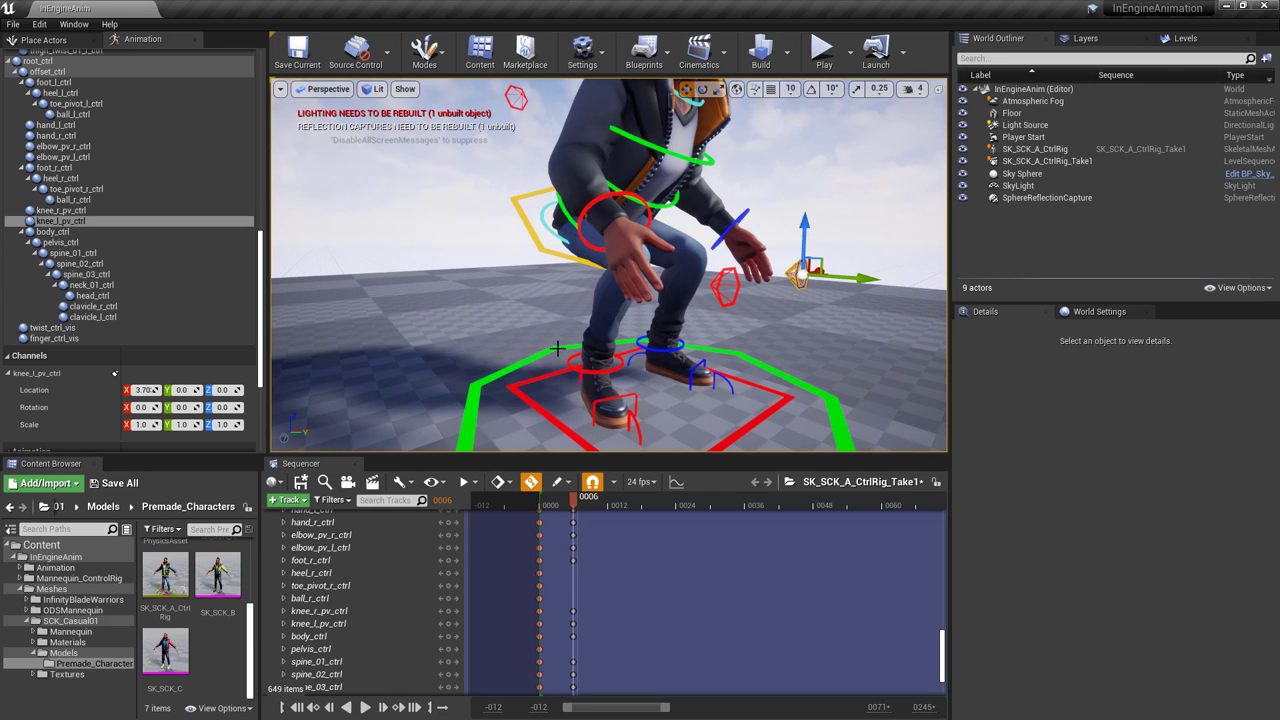
{"action": "left_click", "coordinate": [557, 348]}
{"action": "scroll", "coordinate": [347, 612], "scroll_direction": "down", "scroll_amount": 5}
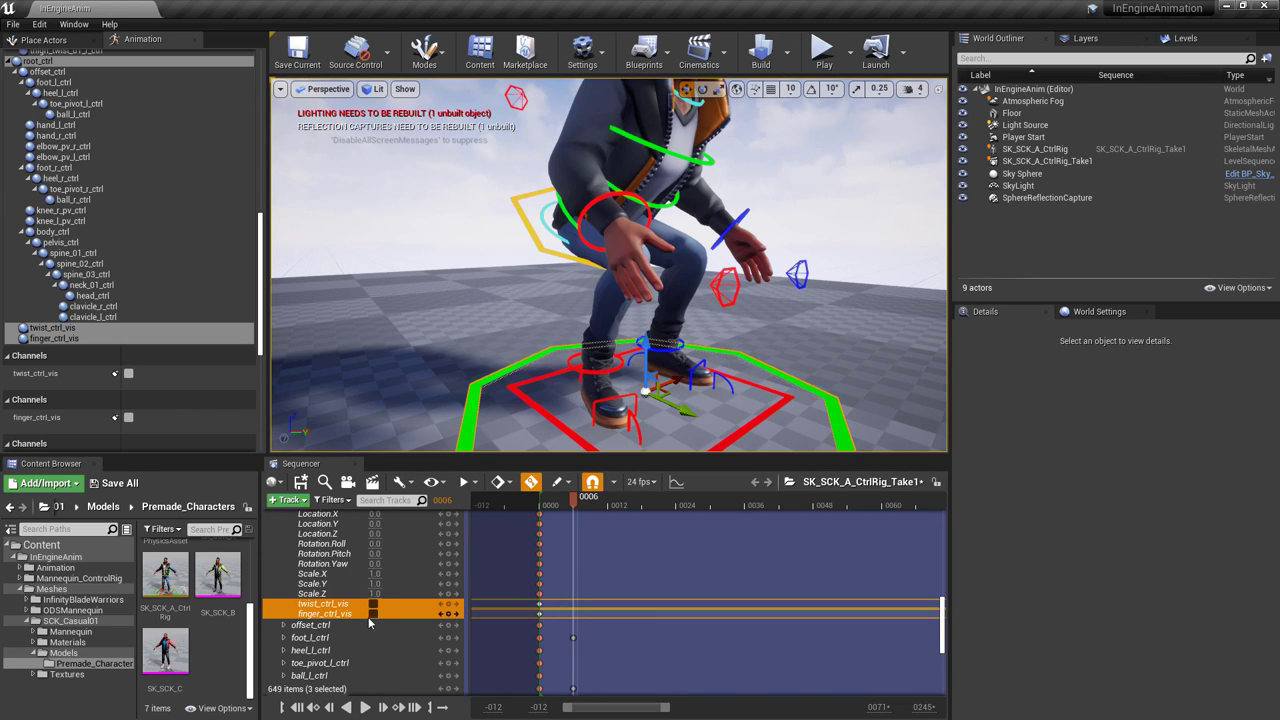
{"action": "left_click", "coordinate": [373, 614]}
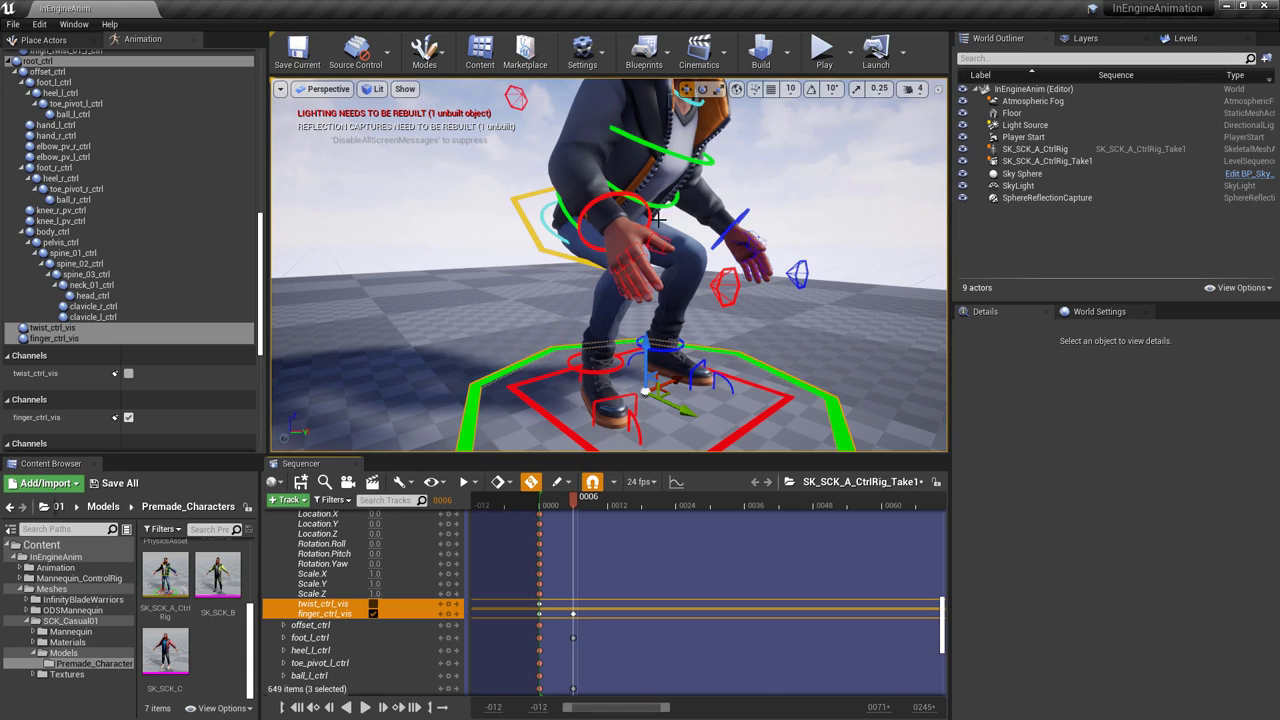
- Compare the standing pose at frame 0 with the crouch at frame 6, viewing the crouch from front and side
{"action": "left_click", "coordinate": [441, 616]}
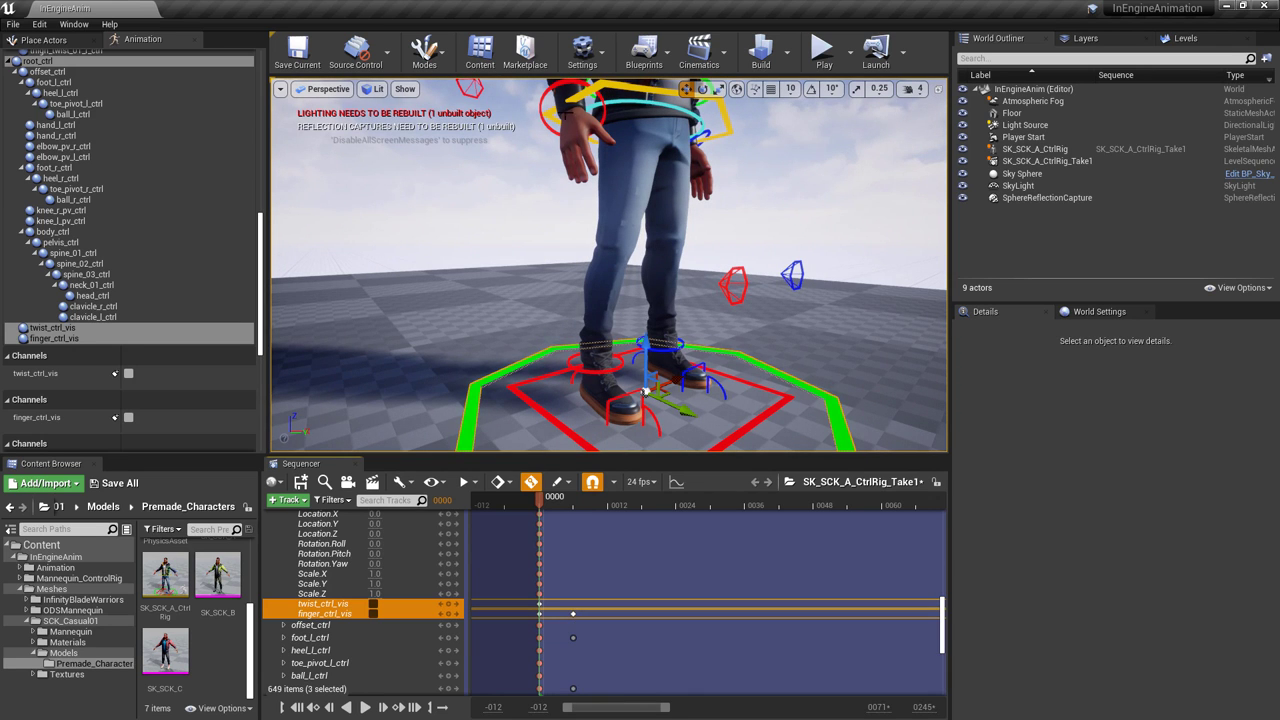
{"action": "left_click_drag", "start_coordinate": [540, 500], "coordinate": [576, 514]}
{"action": "left_click_drag", "start_coordinate": [665, 244], "coordinate": [580, 250], "text": "alt"}
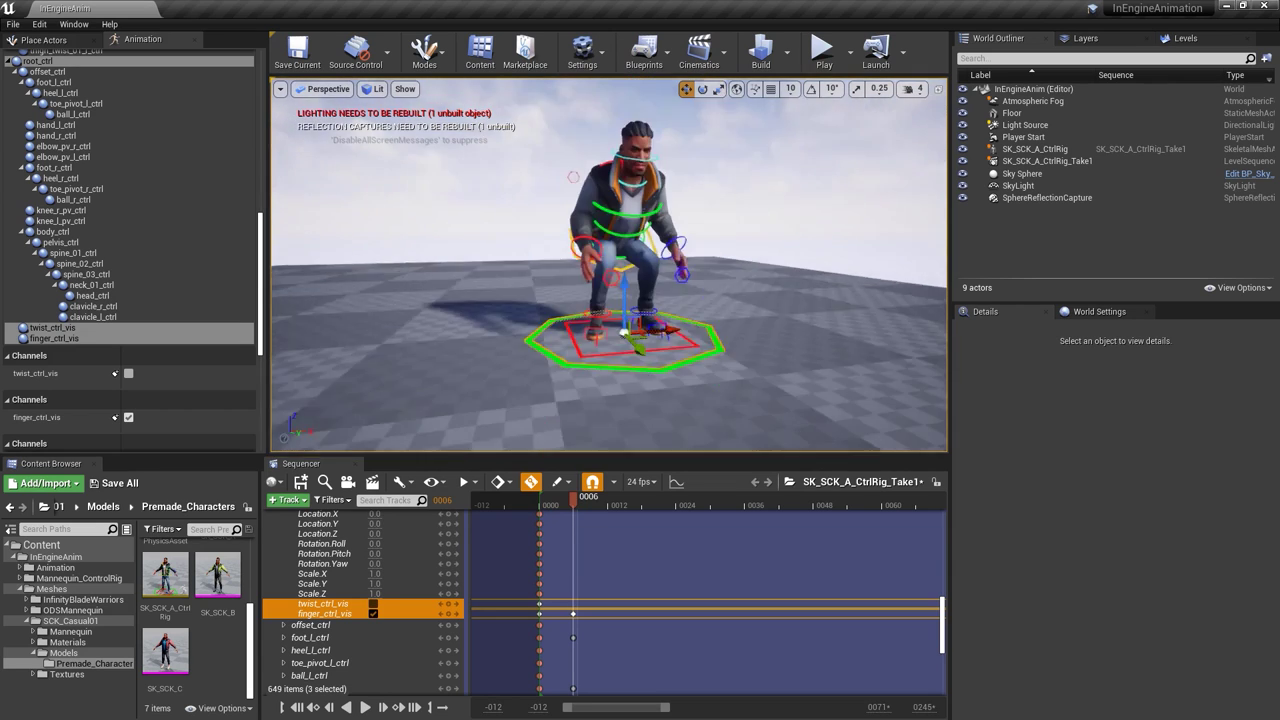
{"action": "left_click_drag", "start_coordinate": [644, 327], "coordinate": [612, 312], "text": "alt"}
{"action": "left_click", "coordinate": [620, 300]}
{"action": "left_click_drag", "start_coordinate": [639, 366], "coordinate": [725, 366], "text": "alt"}
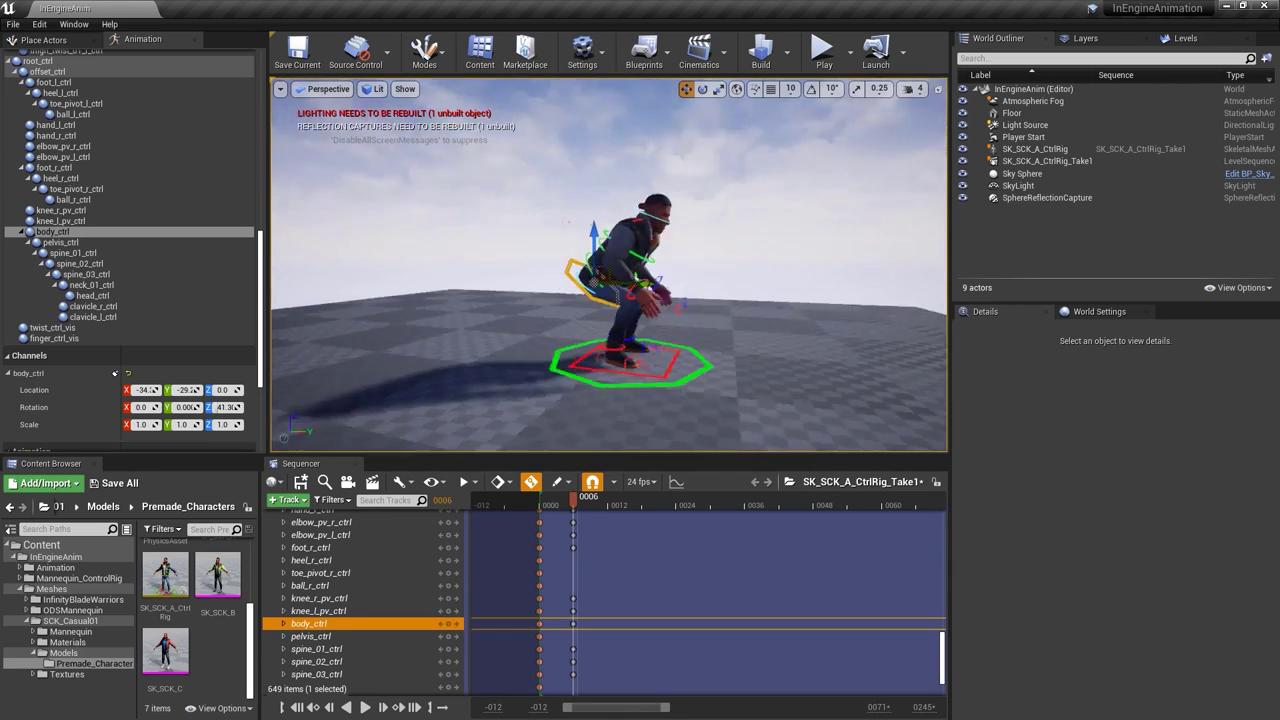
{"action": "left_click_drag", "start_coordinate": [700, 264], "coordinate": [664, 229], "text": "alt"}
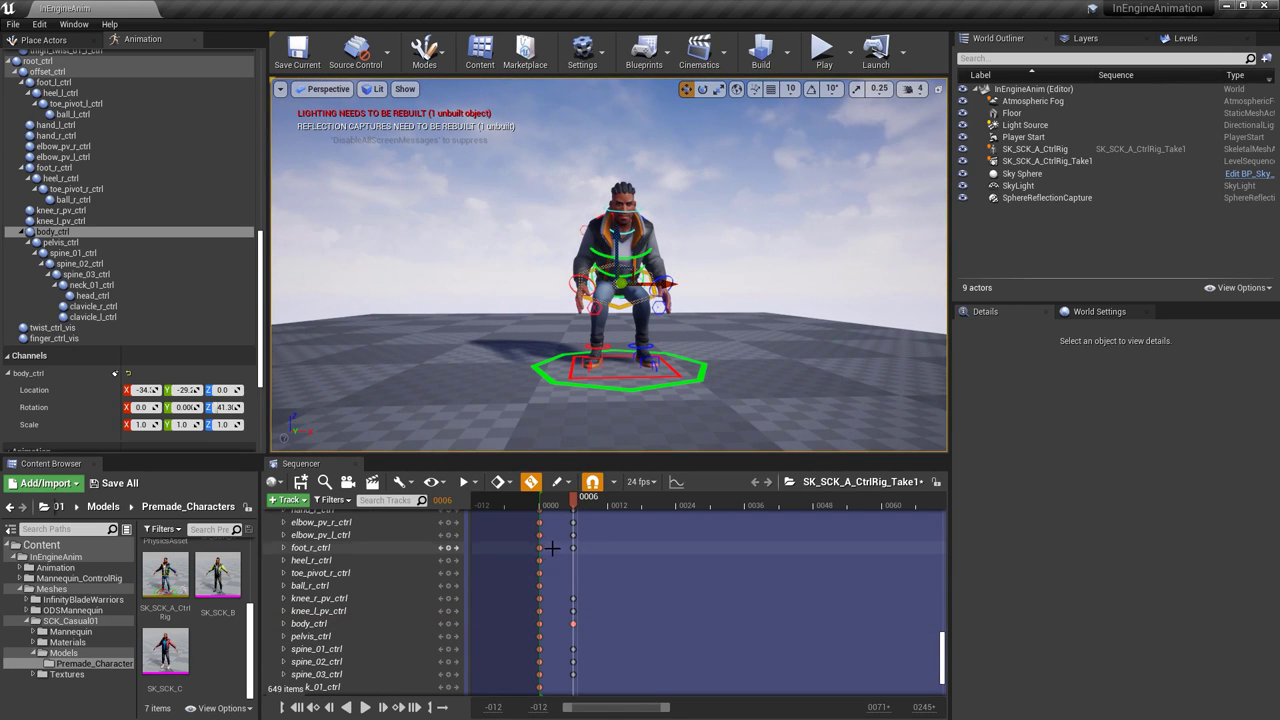
- Copy the keys of all rig controls at frame 0 and paste them at frame 12
{"action": "left_click_drag", "start_coordinate": [944, 648], "coordinate": [943, 527]}
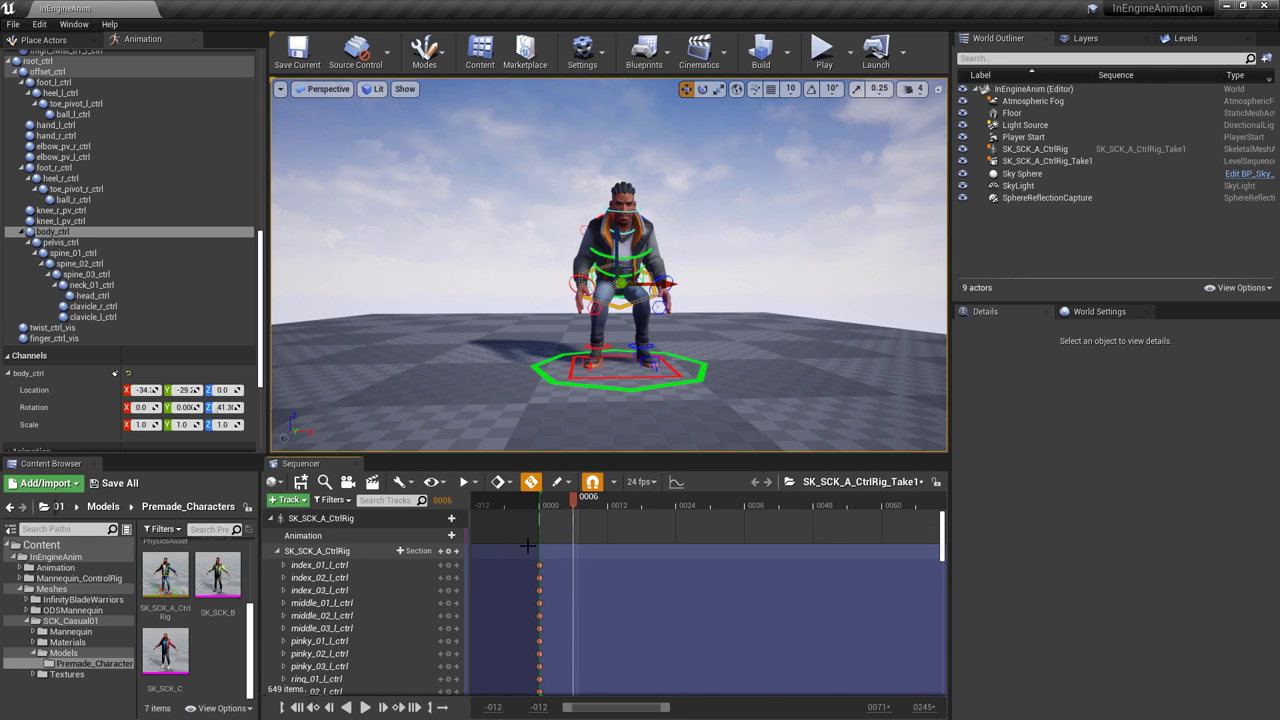
{"action": "left_click_drag", "start_coordinate": [527, 545], "coordinate": [549, 670]}
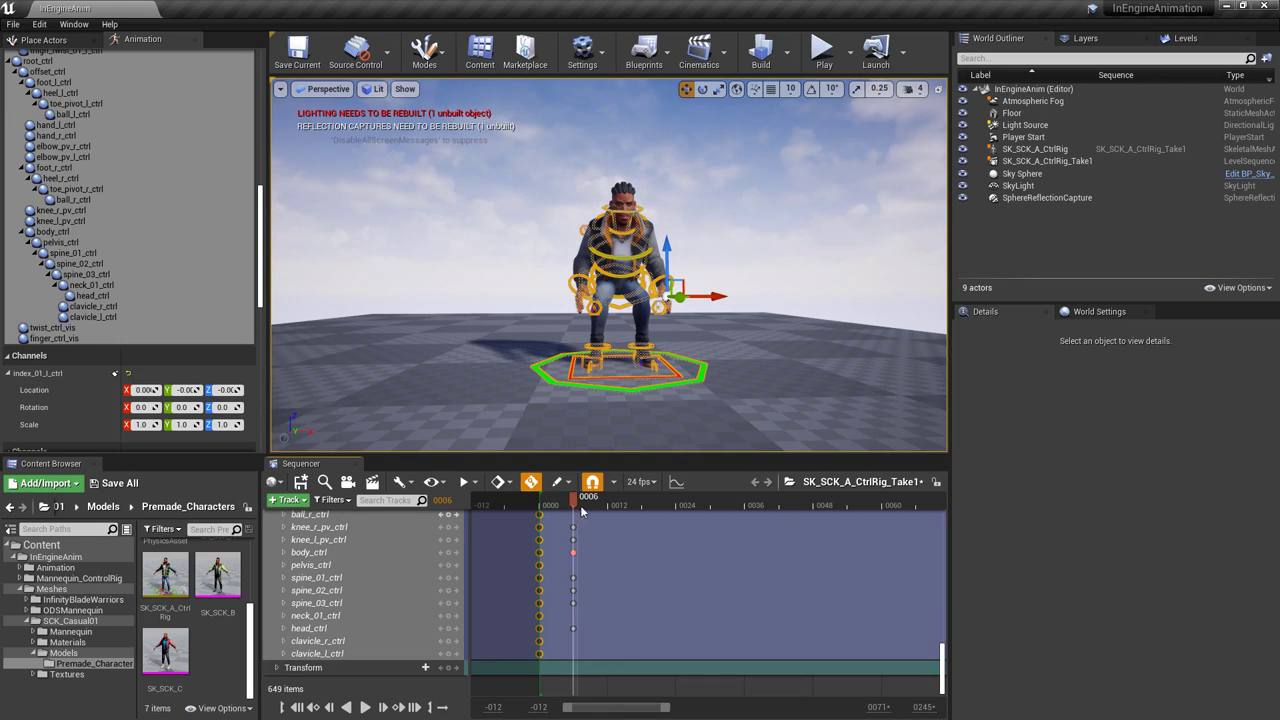
{"action": "left_click_drag", "start_coordinate": [582, 511], "coordinate": [610, 508]}
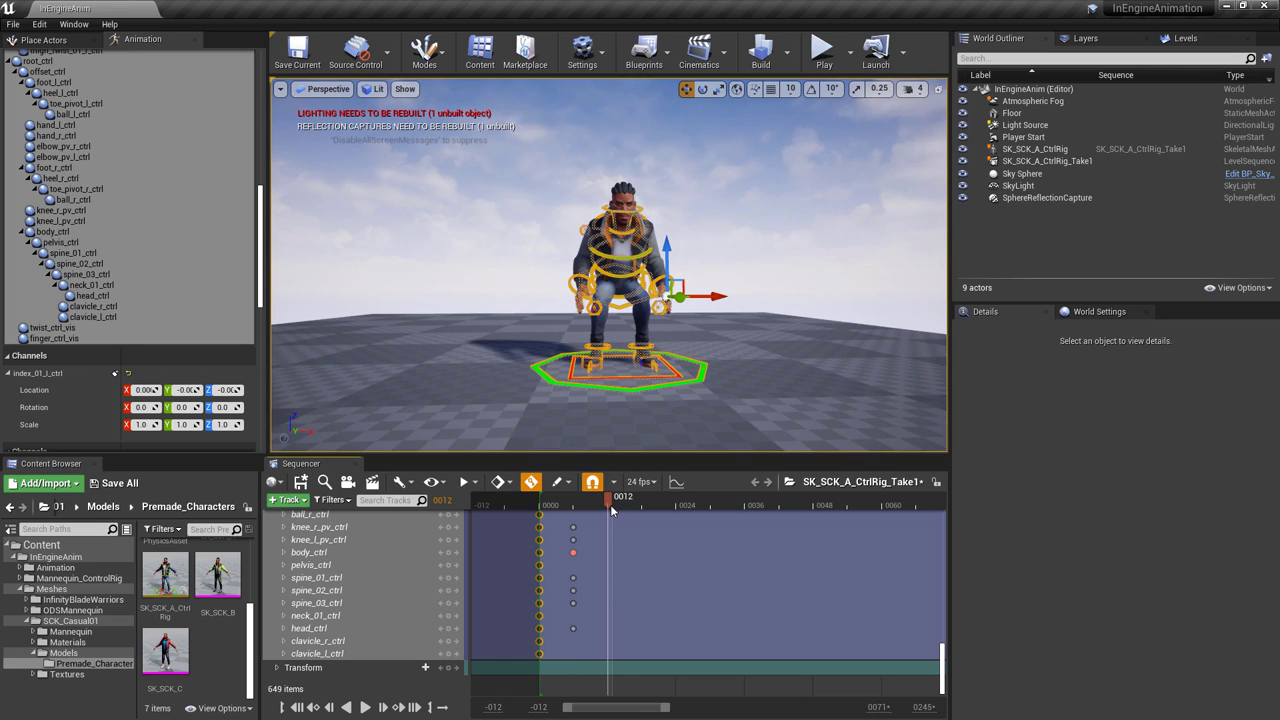
{"action": "key", "text": "ctrl+v"}
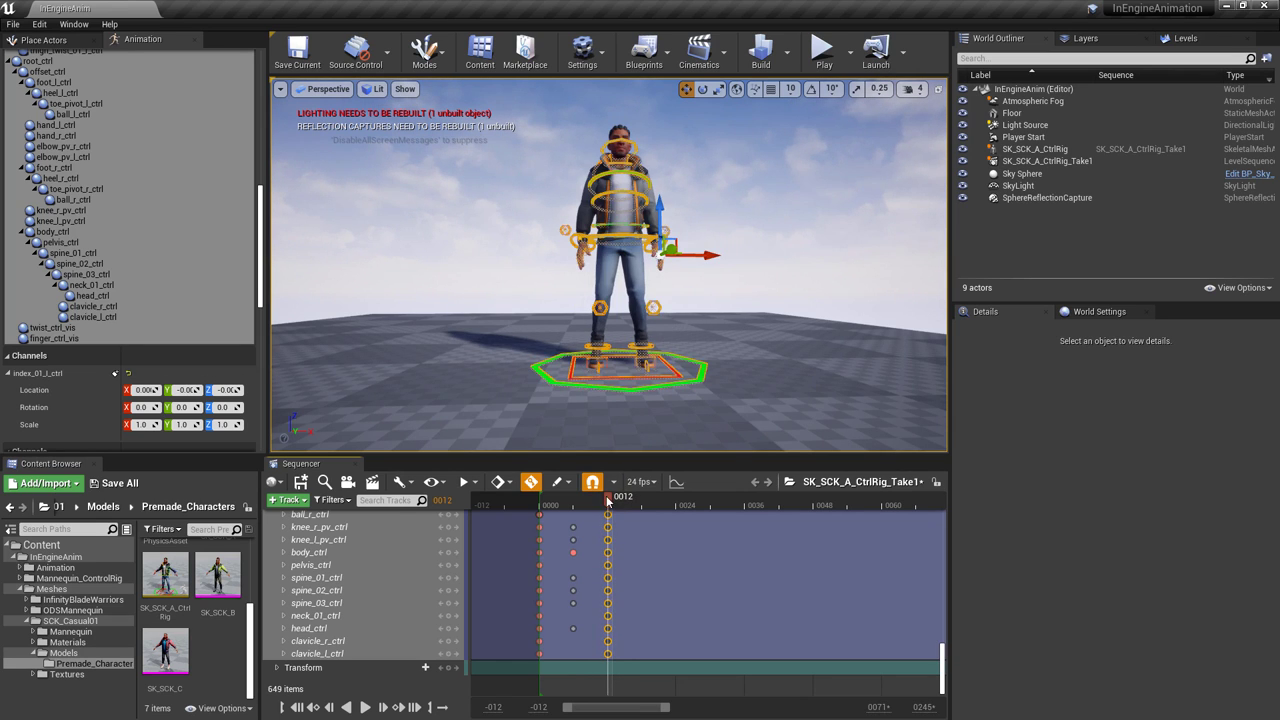
{"action": "mouse_move", "coordinate": [608, 503]}
{"action": "left_mouse_down"}
{"action": "mouse_move", "coordinate": [565, 505]}
{"action": "mouse_move", "coordinate": [609, 513]}
{"action": "left_mouse_up"}
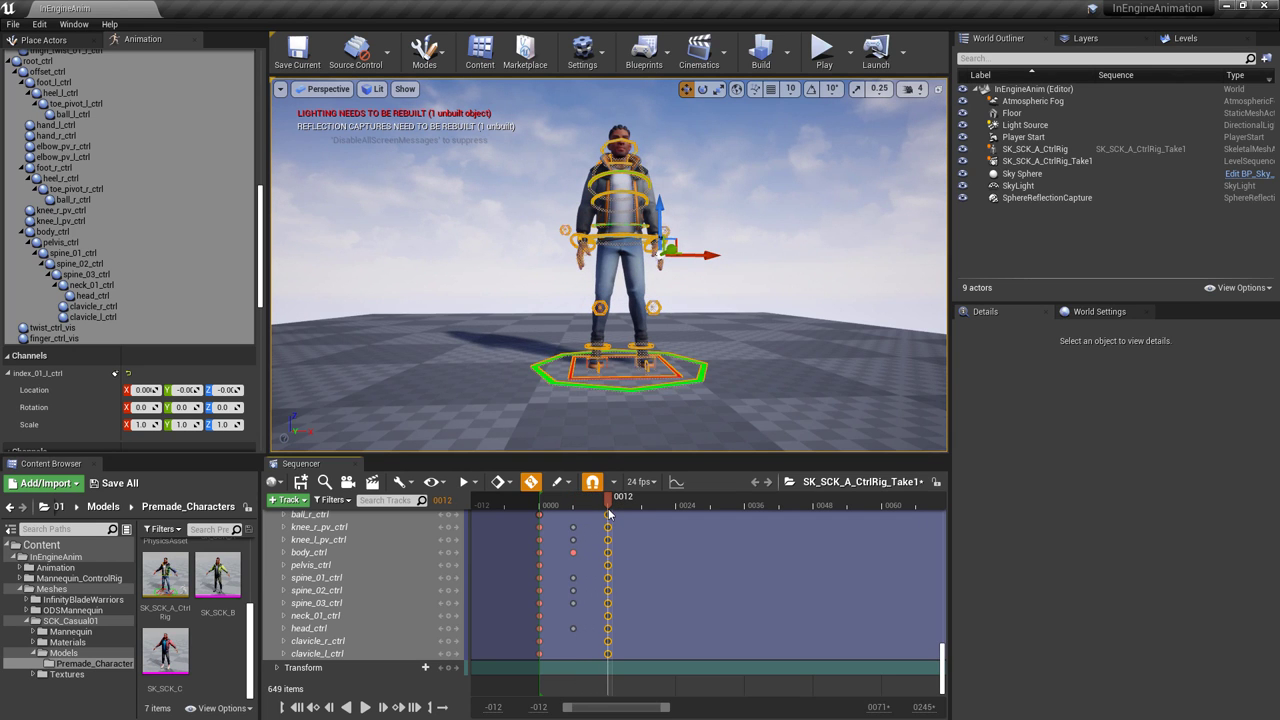
- At frame 12, raise body_ctrl and both hand, elbow, knee and foot controls together about 27 units off the floor
{"action": "left_click_drag", "start_coordinate": [574, 229], "coordinate": [574, 294], "text": "alt"}
{"action": "left_click", "coordinate": [576, 244]}
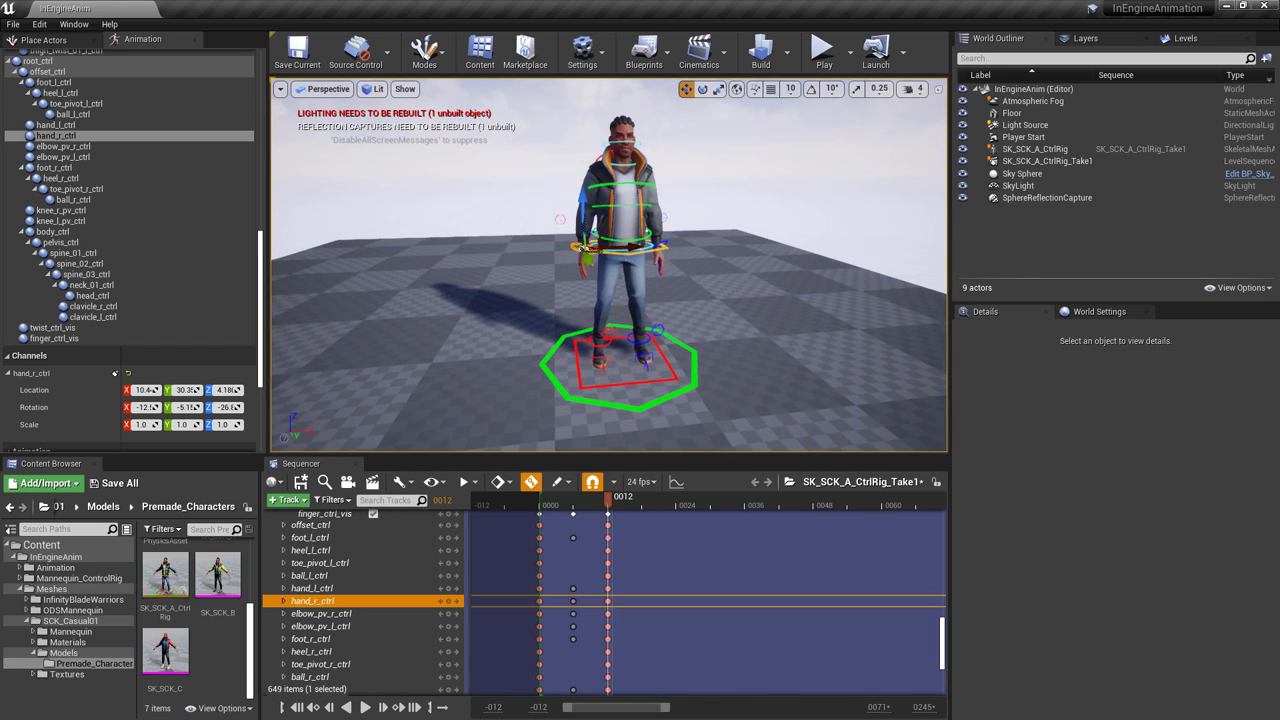
{"action": "left_click", "coordinate": [650, 247], "text": "ctrl"}
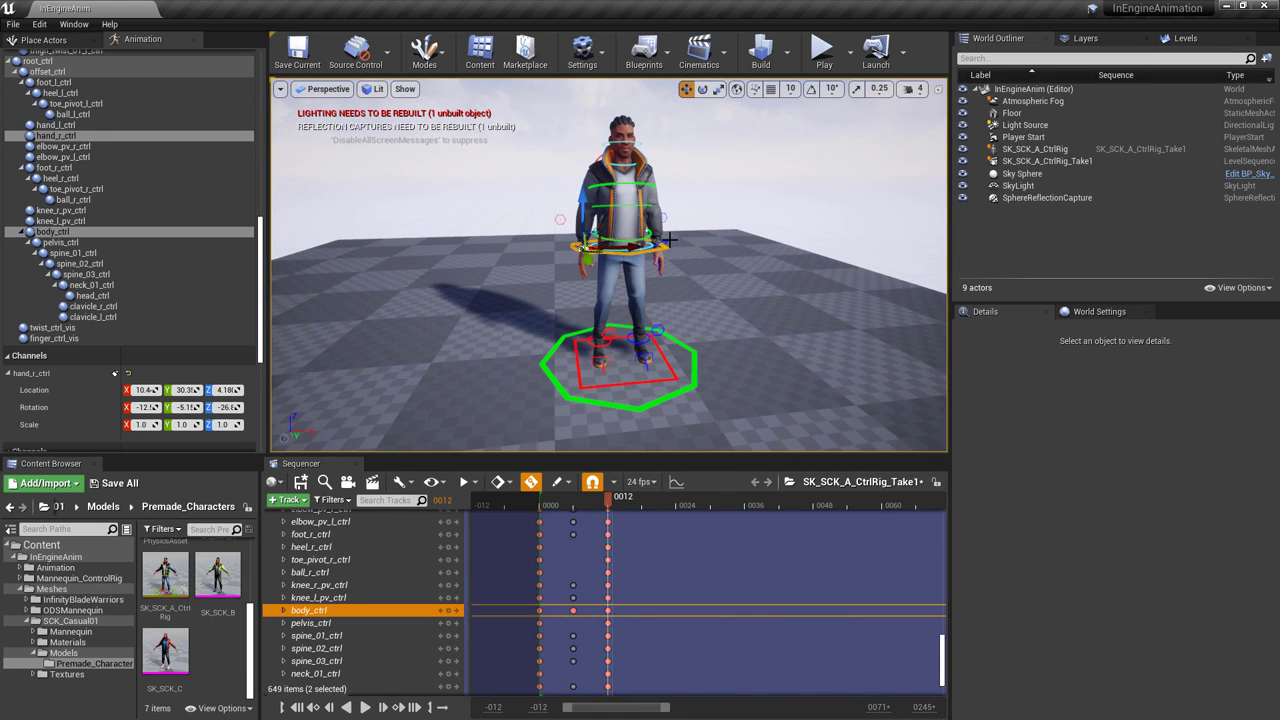
{"action": "left_click", "coordinate": [667, 239], "text": "ctrl"}
{"action": "left_click", "coordinate": [562, 217], "text": "ctrl"}
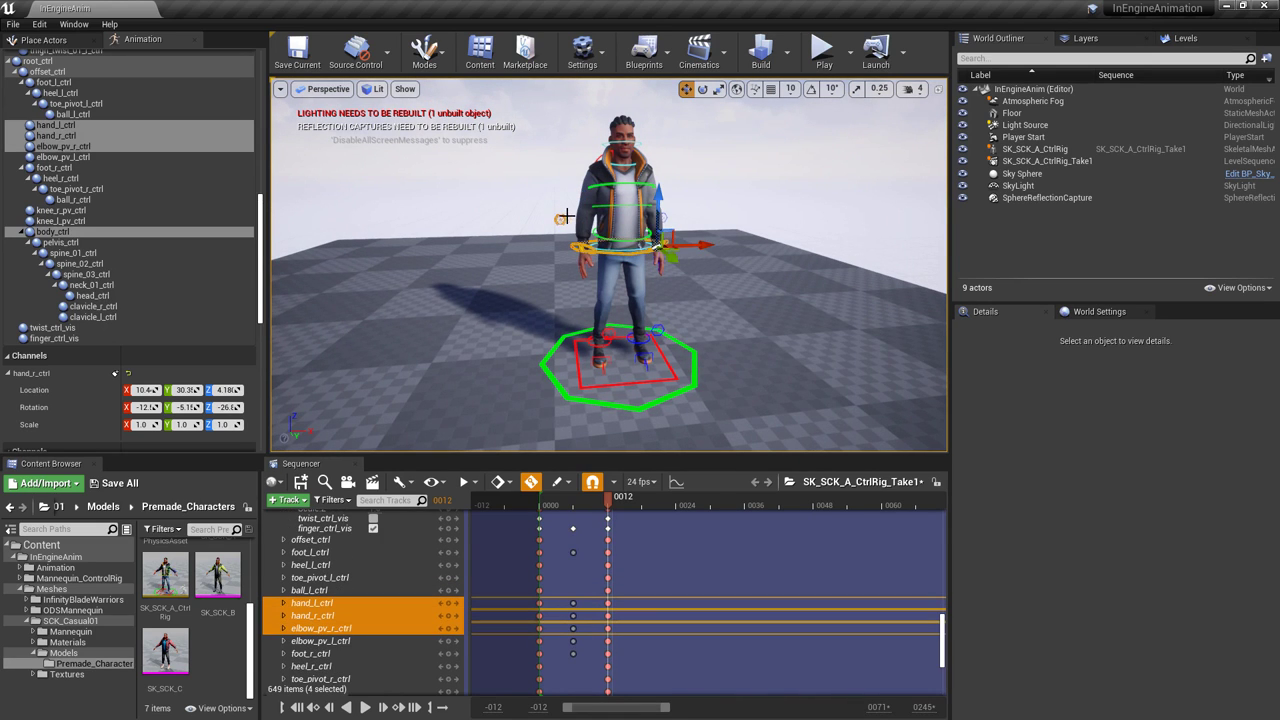
{"action": "left_click", "coordinate": [667, 220], "text": "ctrl"}
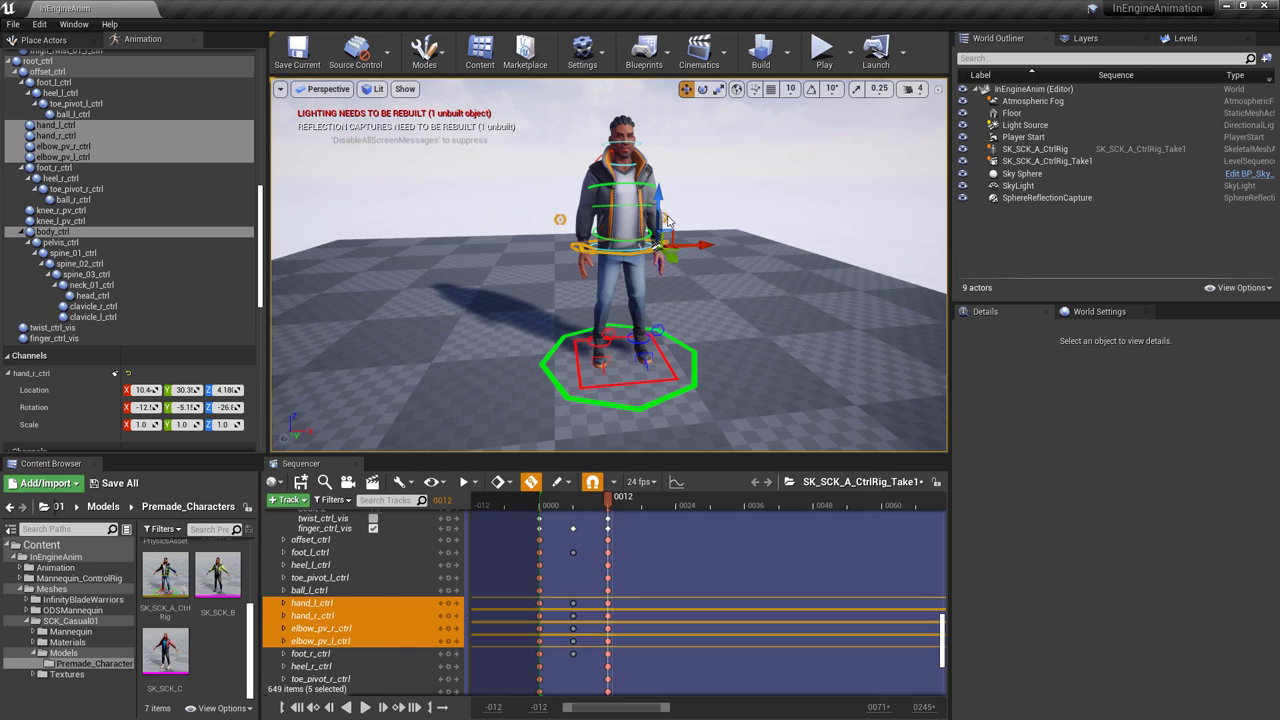
{"action": "left_click", "coordinate": [610, 338], "text": "ctrl"}
{"action": "left_click", "coordinate": [660, 332], "text": "ctrl"}
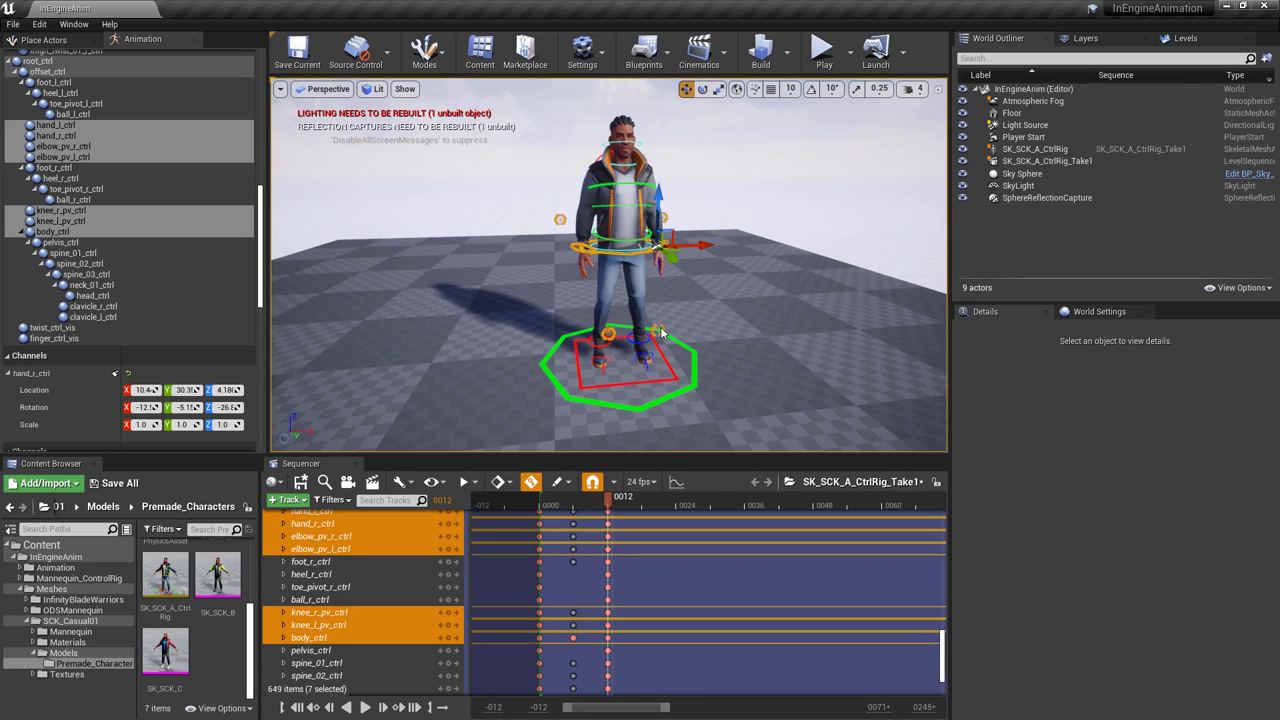
{"action": "left_click", "coordinate": [595, 346], "text": "ctrl"}
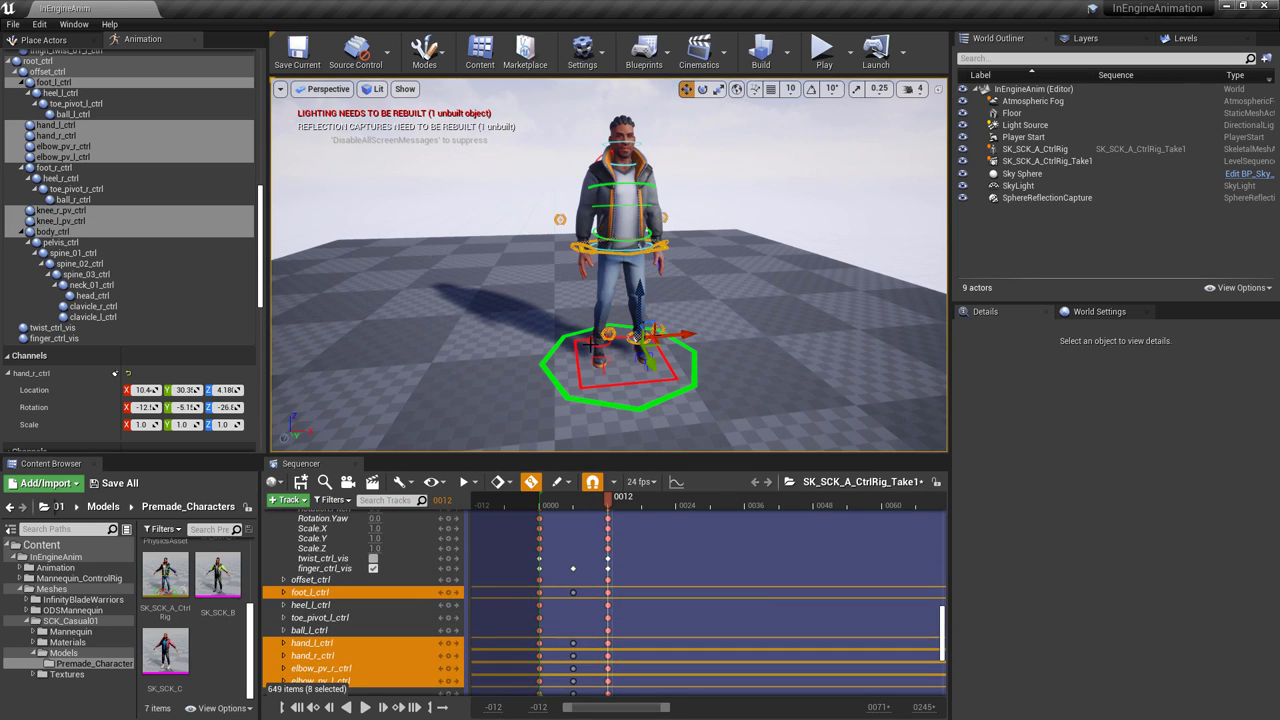
{"action": "left_click", "coordinate": [592, 348], "text": "ctrl"}
{"action": "left_click_drag", "start_coordinate": [637, 305], "coordinate": [638, 270]}
{"action": "left_click_drag", "start_coordinate": [683, 340], "coordinate": [605, 312], "text": "alt"}
{"action": "left_click", "coordinate": [636, 313]}
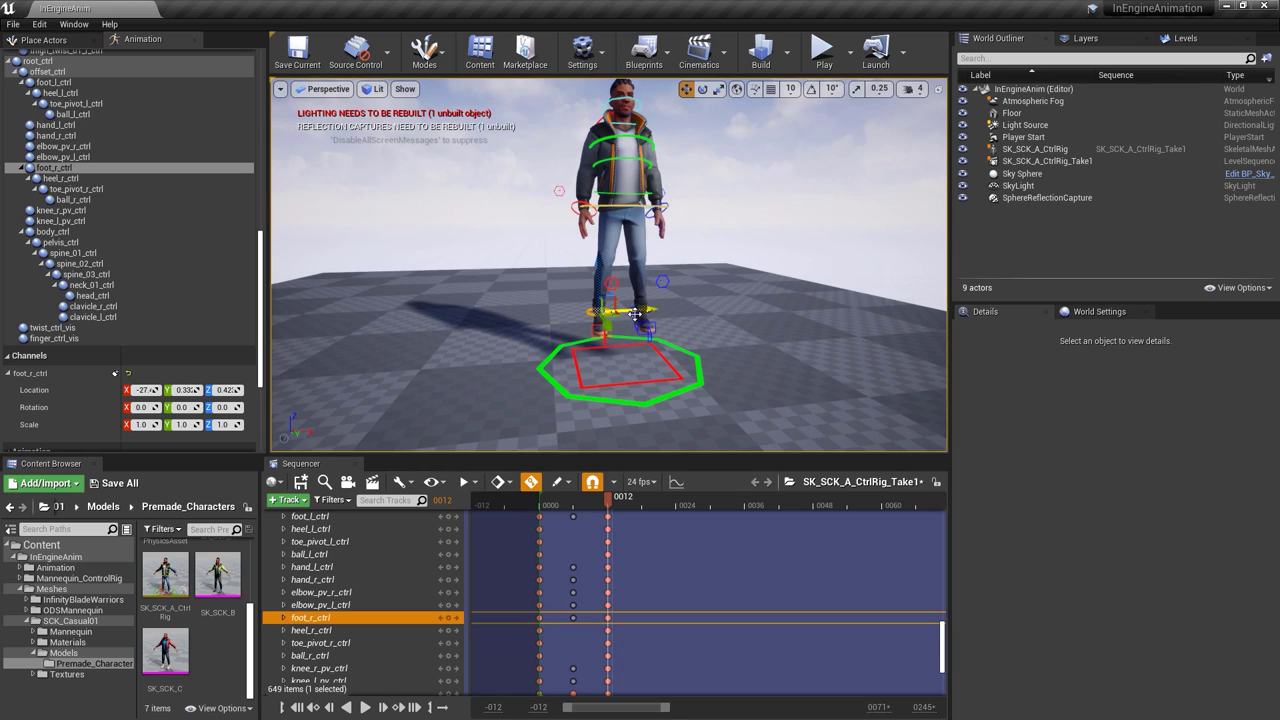
{"action": "left_click", "coordinate": [661, 282]}
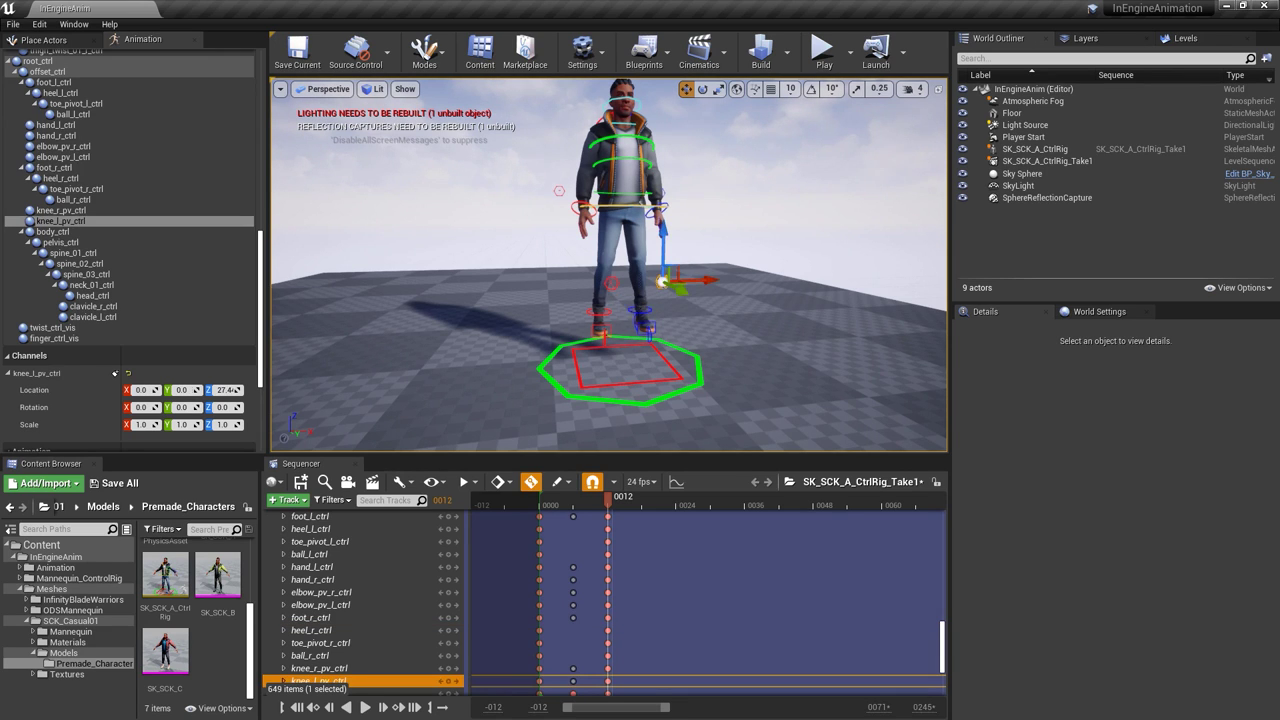
{"action": "left_click", "coordinate": [643, 313]}
{"action": "left_click", "coordinate": [603, 312], "text": "shift"}
{"action": "key", "text": "e"}
{"action": "left_click_drag", "start_coordinate": [657, 288], "coordinate": [660, 312]}
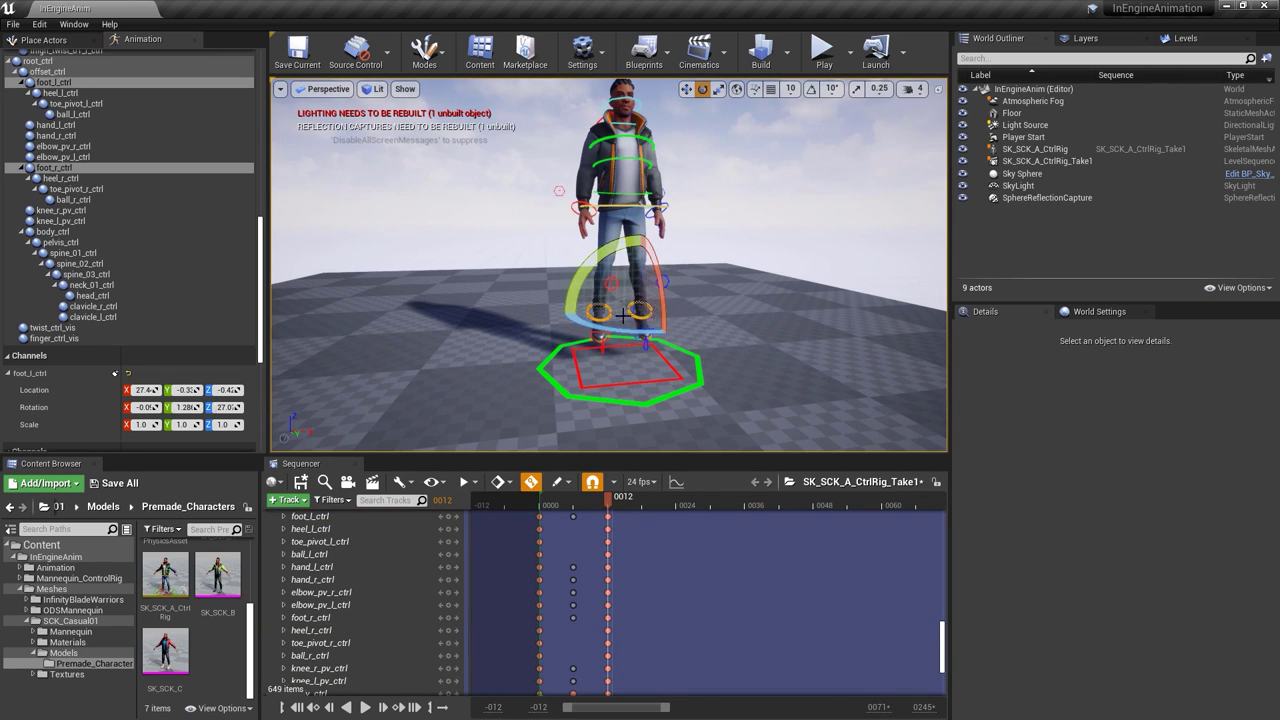
{"action": "key", "text": "ctrl+z"}
{"action": "left_click", "coordinate": [641, 328]}
{"action": "left_click", "coordinate": [599, 313]}
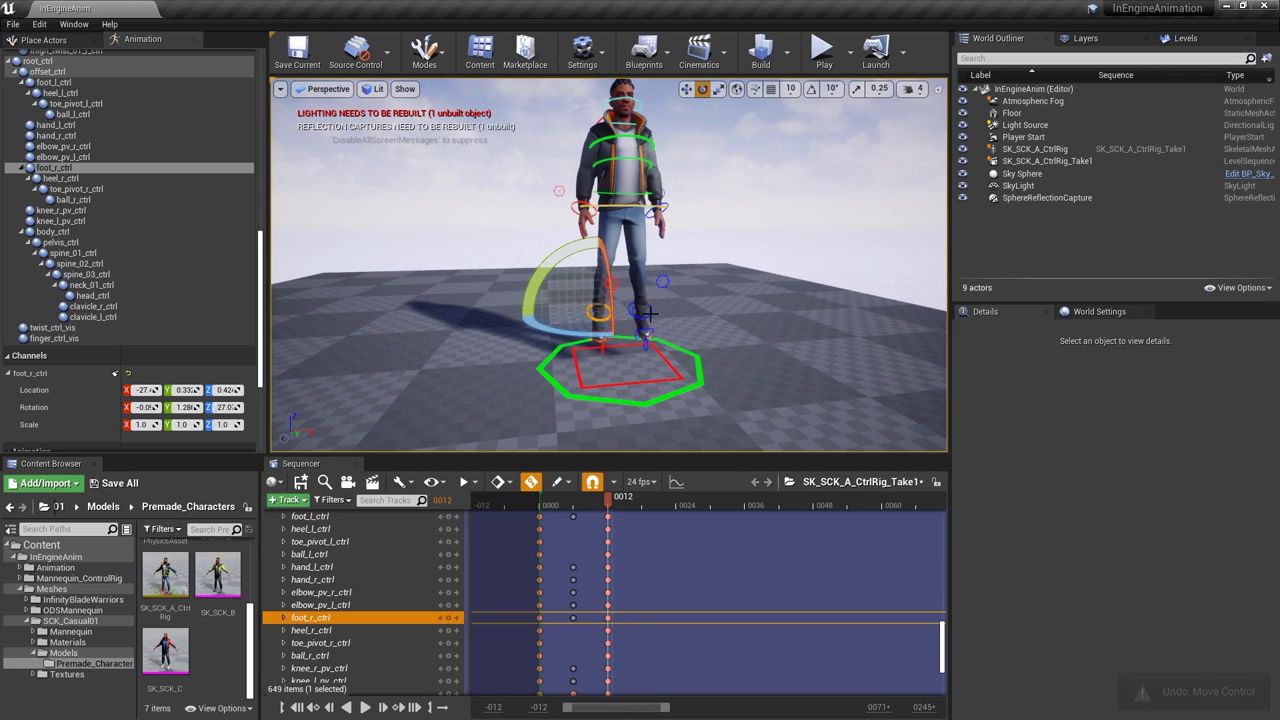
{"action": "left_click", "coordinate": [640, 312], "text": "shift"}
{"action": "left_click_drag", "start_coordinate": [597, 259], "coordinate": [630, 330]}
{"action": "key", "text": "ctrl+z"}
{"action": "left_click", "coordinate": [640, 312]}
{"action": "left_click", "coordinate": [602, 314], "text": "shift"}
{"action": "scroll", "coordinate": [78, 389], "scroll_direction": "down", "scroll_amount": 8}
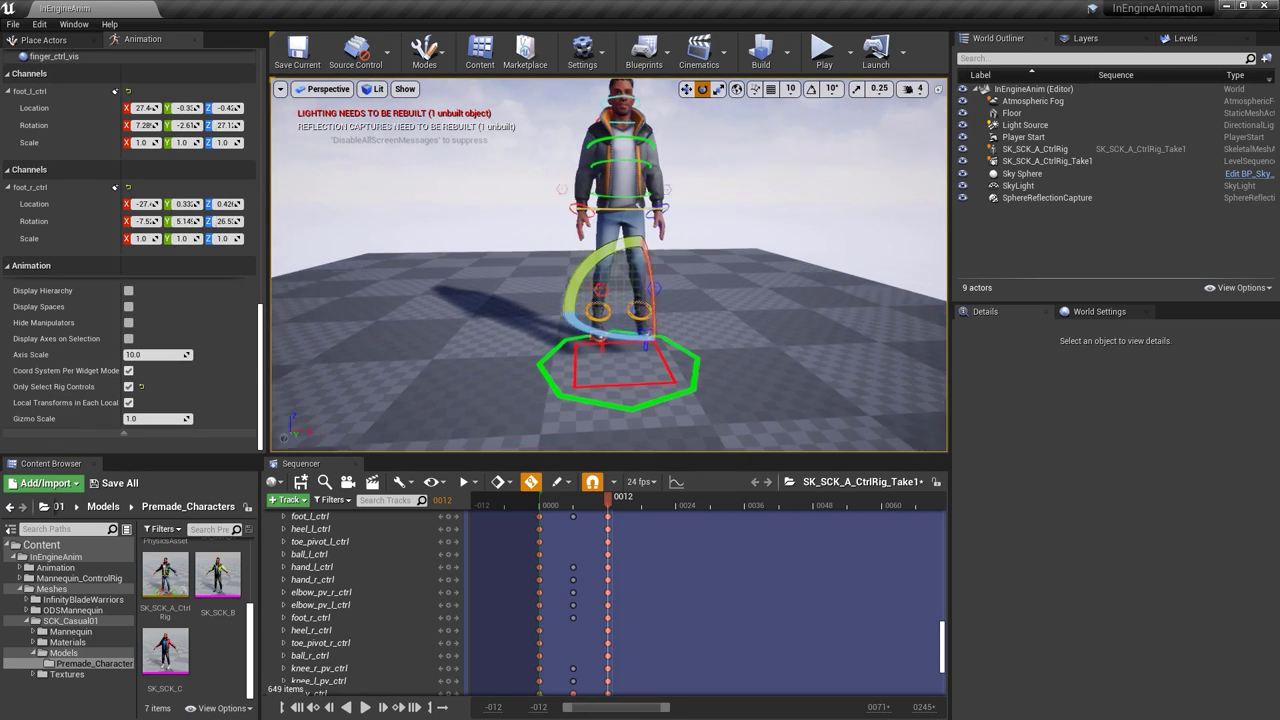
{"action": "key", "text": "ctrl+z"}
- At frame 12, switch the transform gizmo's coordinate space and roll both foot controls about 10° so the toes point down
{"action": "left_click", "coordinate": [640, 311]}
{"action": "left_click", "coordinate": [610, 320], "text": "ctrl"}
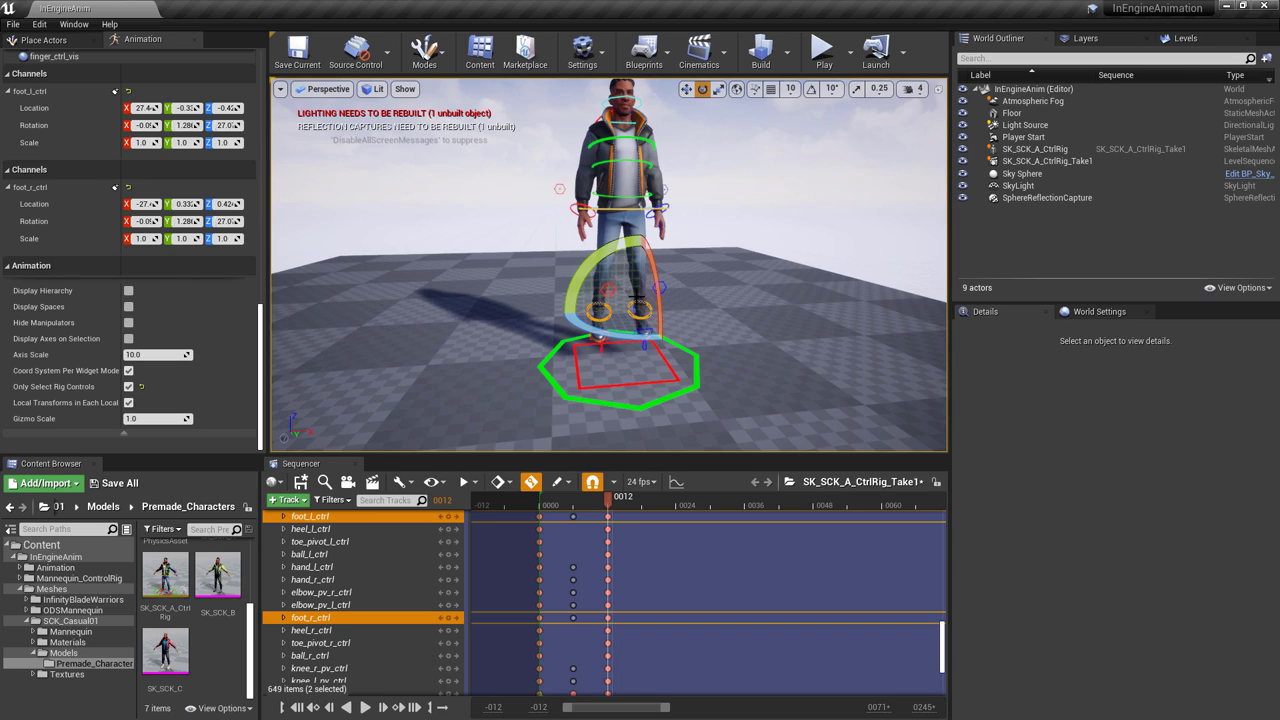
{"action": "key", "text": "ctrl+grave"}
{"action": "left_click_drag", "start_coordinate": [642, 371], "coordinate": [630, 370]}
{"action": "left_click_drag", "start_coordinate": [563, 313], "coordinate": [562, 336]}
- At frame 12, lean body_ctrl back about 2.7° and bend spine_01_ctrl, spine_02_ctrl and spine_03_ctrl backward
{"action": "left_click_drag", "start_coordinate": [721, 293], "coordinate": [875, 288], "text": "alt"}
{"action": "left_click", "coordinate": [654, 207]}
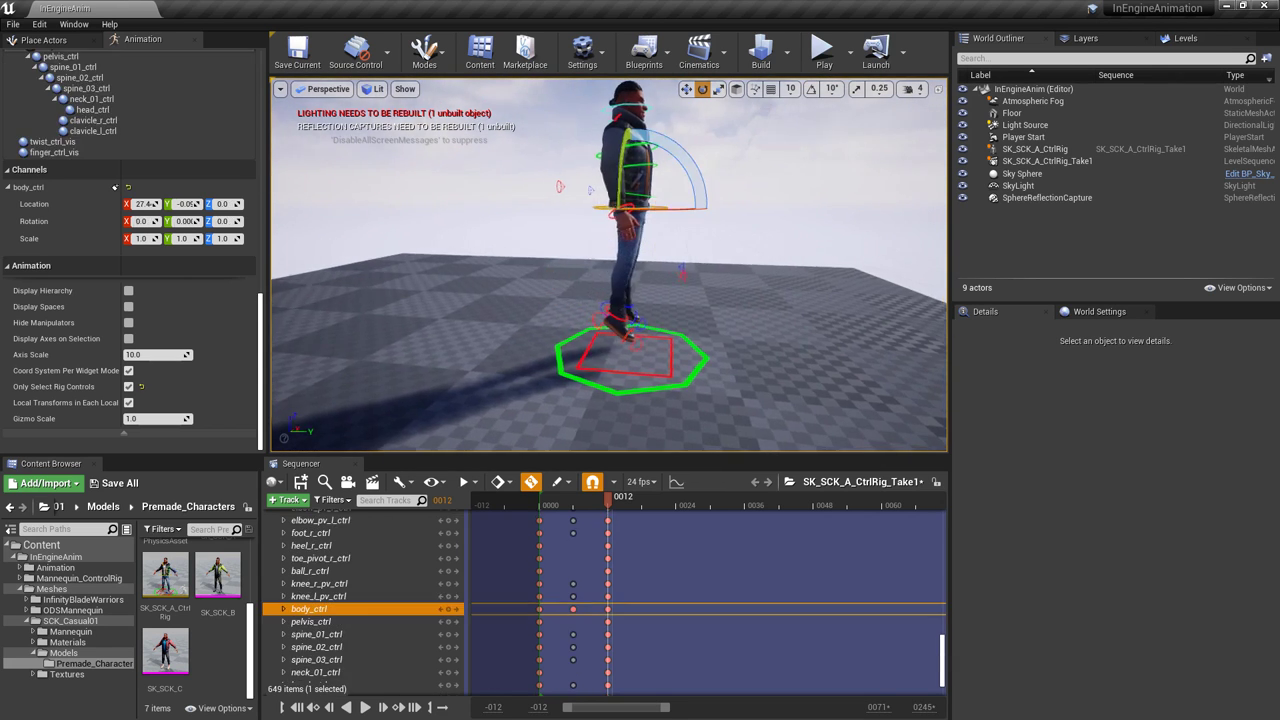
{"action": "left_click_drag", "start_coordinate": [607, 146], "coordinate": [615, 120]}
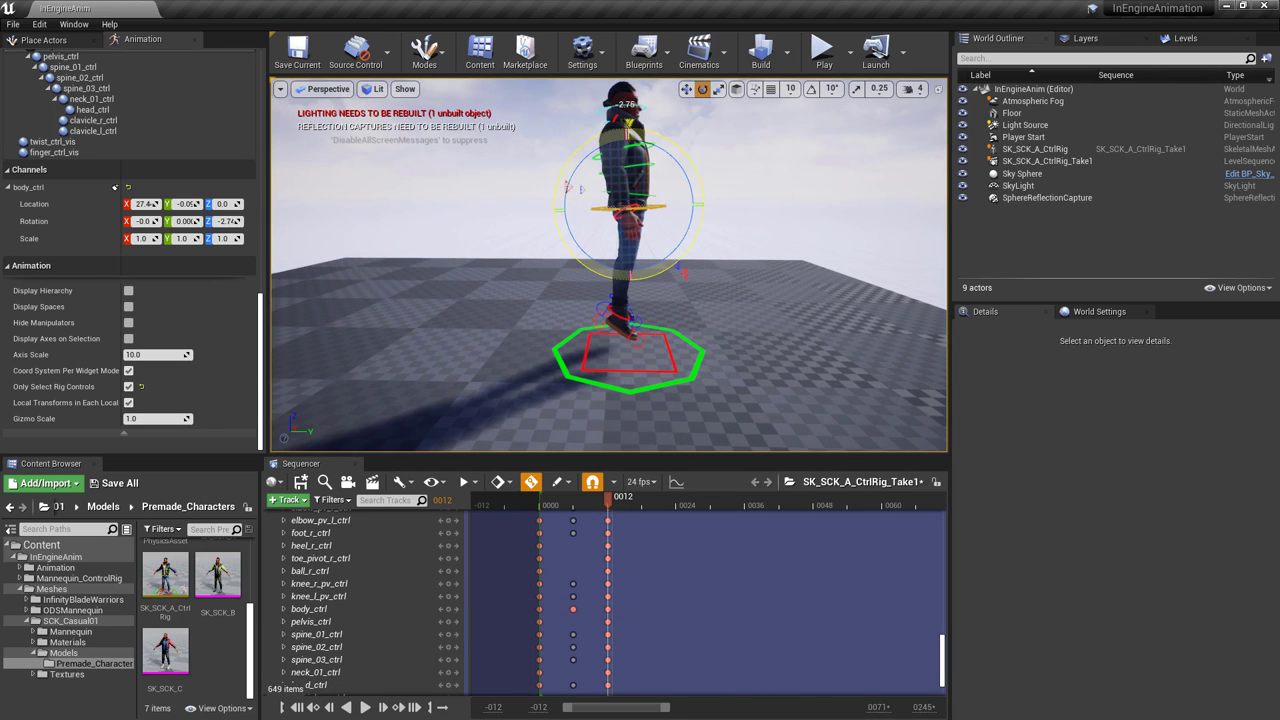
{"action": "left_click", "coordinate": [649, 194]}
{"action": "left_click", "coordinate": [646, 167], "text": "shift"}
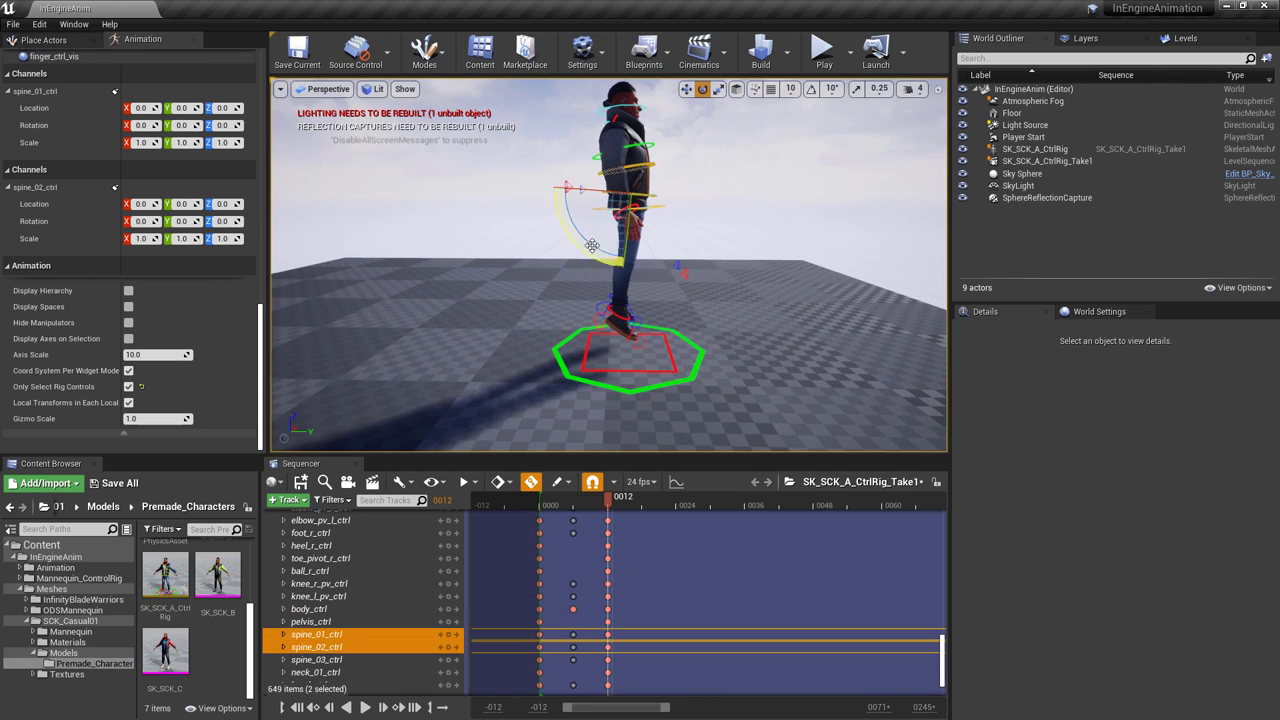
{"action": "left_click_drag", "start_coordinate": [592, 245], "coordinate": [576, 188]}
{"action": "left_click", "coordinate": [648, 146]}
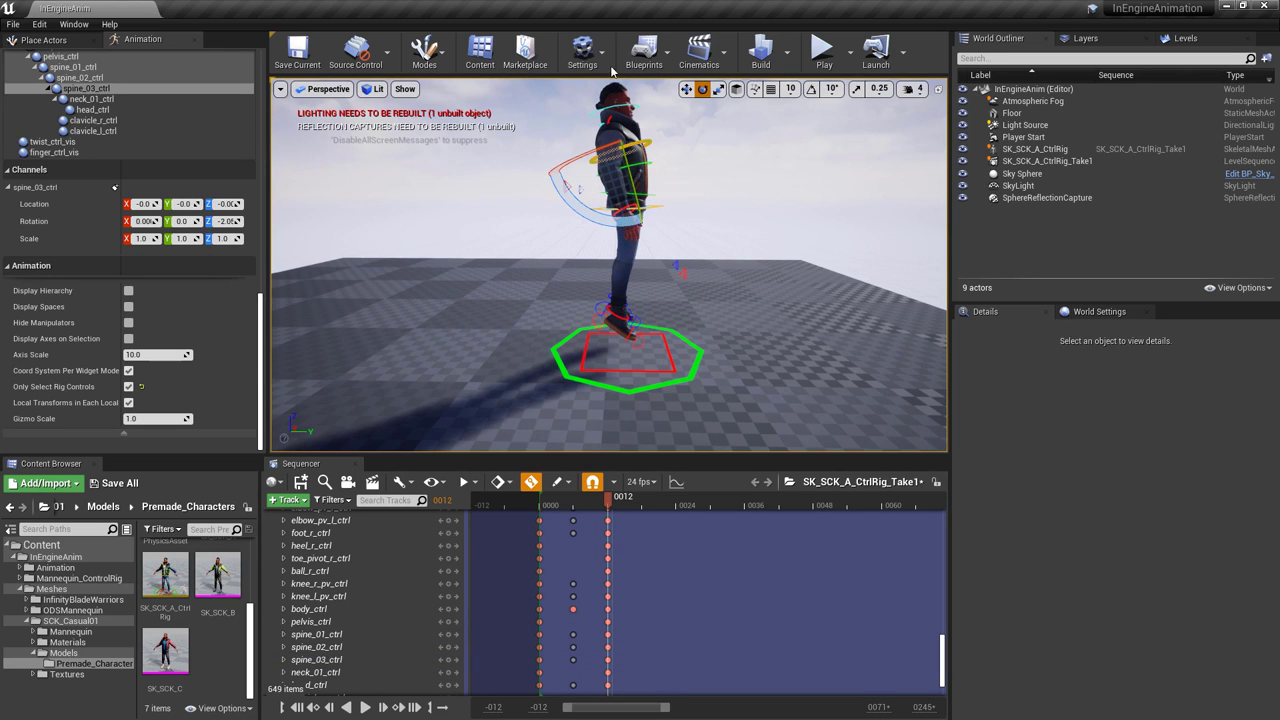
- At frame 12, move and rotate hand_r_ctrl to adjust the right arm for the airborne pose
{"action": "left_click_drag", "start_coordinate": [610, 110], "coordinate": [480, 150], "text": "alt"}
{"action": "left_click", "coordinate": [578, 218]}
{"action": "key", "text": "ctrl+z"}
{"action": "left_click_drag", "start_coordinate": [578, 218], "coordinate": [640, 218], "text": "alt"}
{"action": "left_click", "coordinate": [576, 217]}
{"action": "key", "text": "w"}
{"action": "left_click", "coordinate": [580, 219]}
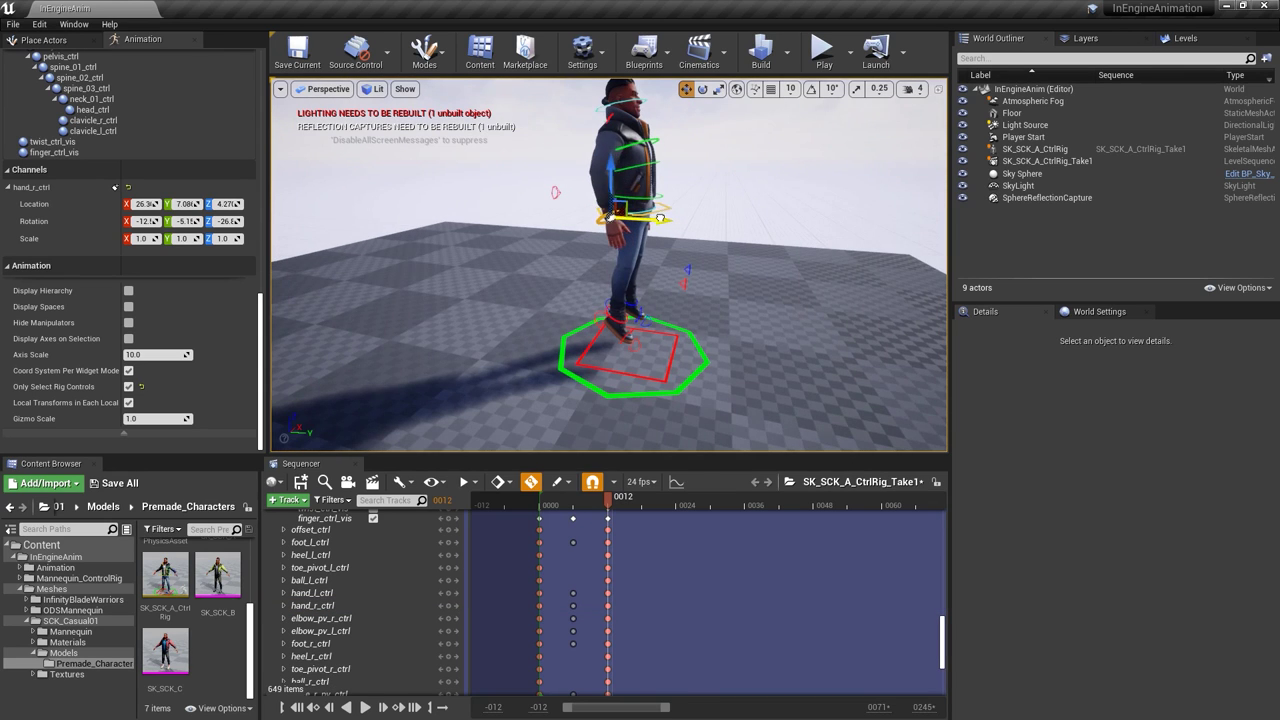
{"action": "key", "text": "e"}
{"action": "left_click_drag", "start_coordinate": [612, 168], "coordinate": [506, 194], "text": "alt"}
{"action": "left_click_drag", "start_coordinate": [620, 205], "coordinate": [724, 274], "text": "alt"}
- At frame 12, move hand_l_ctrl slightly and rotate it to a yaw of about -13° to match the right hand
{"action": "left_click", "coordinate": [663, 210]}
{"action": "key", "text": "w"}
{"action": "left_click_drag", "start_coordinate": [615, 239], "coordinate": [628, 232]}
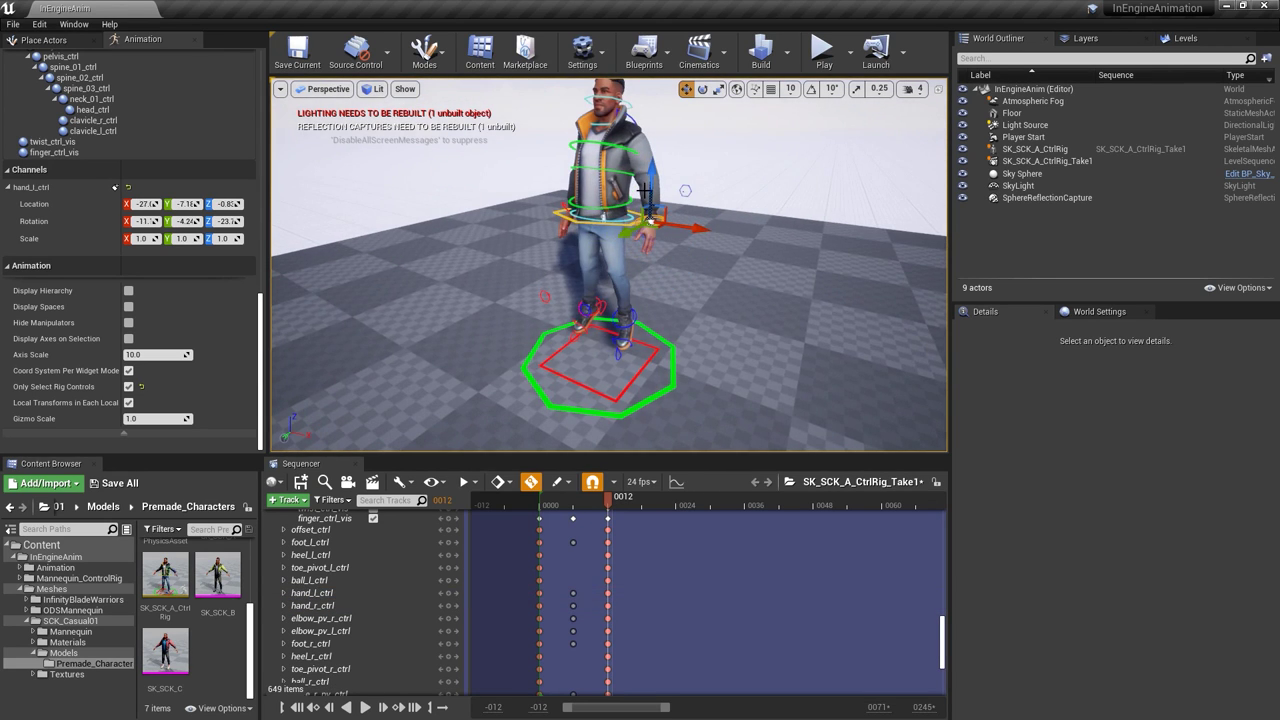
{"action": "left_click_drag", "start_coordinate": [650, 186], "coordinate": [651, 183]}
{"action": "key", "text": "e"}
{"action": "left_click_drag", "start_coordinate": [674, 251], "coordinate": [684, 243]}
- At frame 12, tilt head_ctrl by about 2.6° in the side view
{"action": "left_click_drag", "start_coordinate": [515, 142], "coordinate": [740, 140], "text": "alt"}
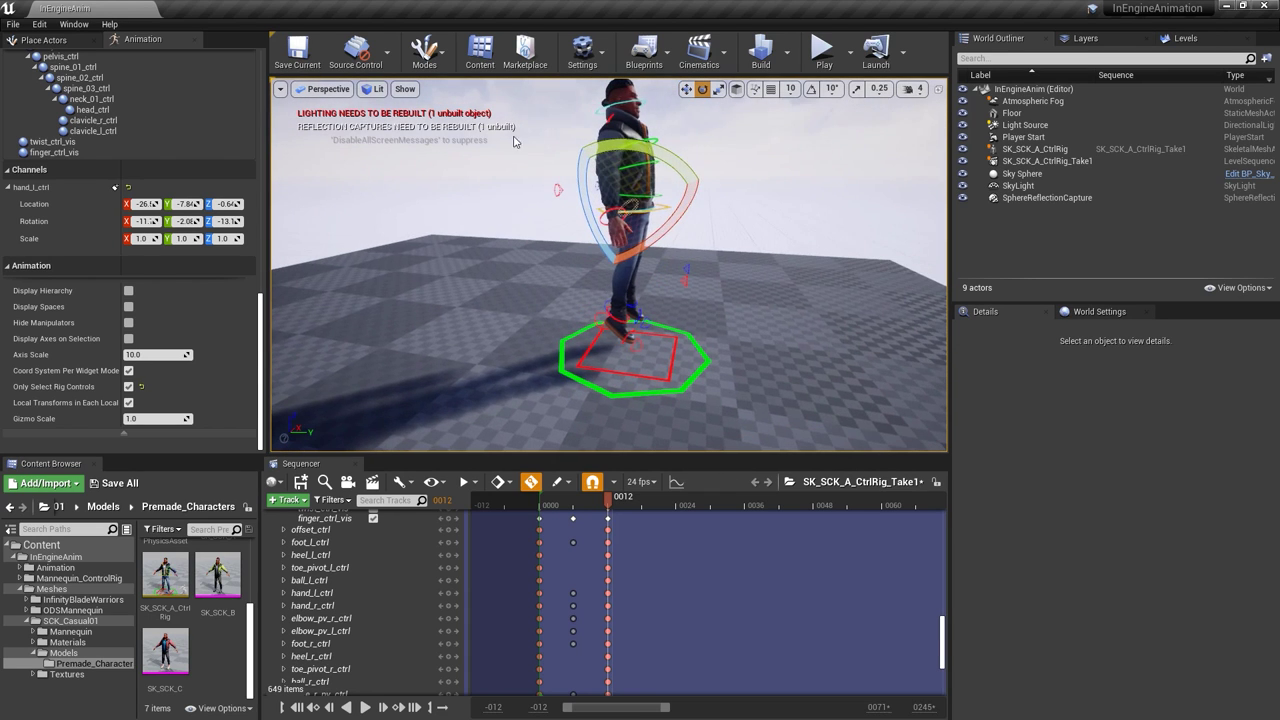
{"action": "left_click", "coordinate": [624, 104]}
{"action": "left_click_drag", "start_coordinate": [663, 114], "coordinate": [670, 122]}
{"action": "left_click_drag", "start_coordinate": [680, 150], "coordinate": [520, 152], "text": "alt"}
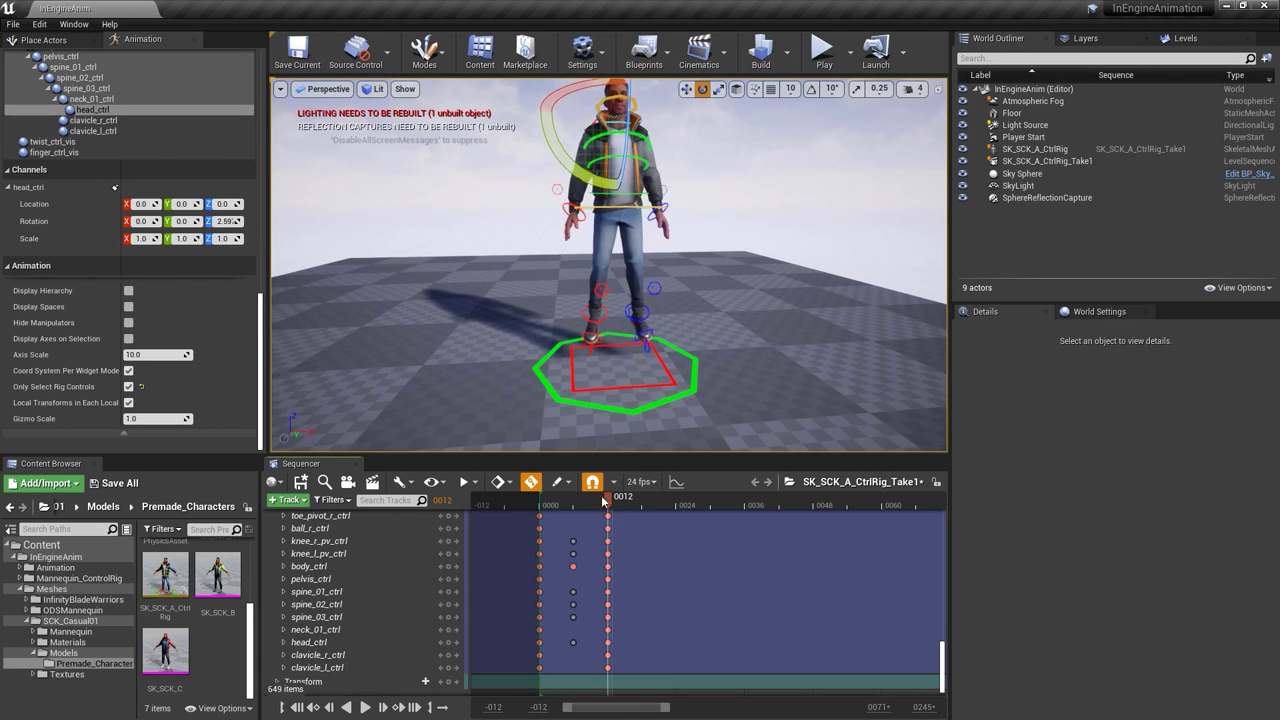
- Set foot_r_ctrl's Location.X to 0 at frame 6 to plant the right foot on the floor
{"action": "left_click_drag", "start_coordinate": [604, 503], "coordinate": [573, 505]}
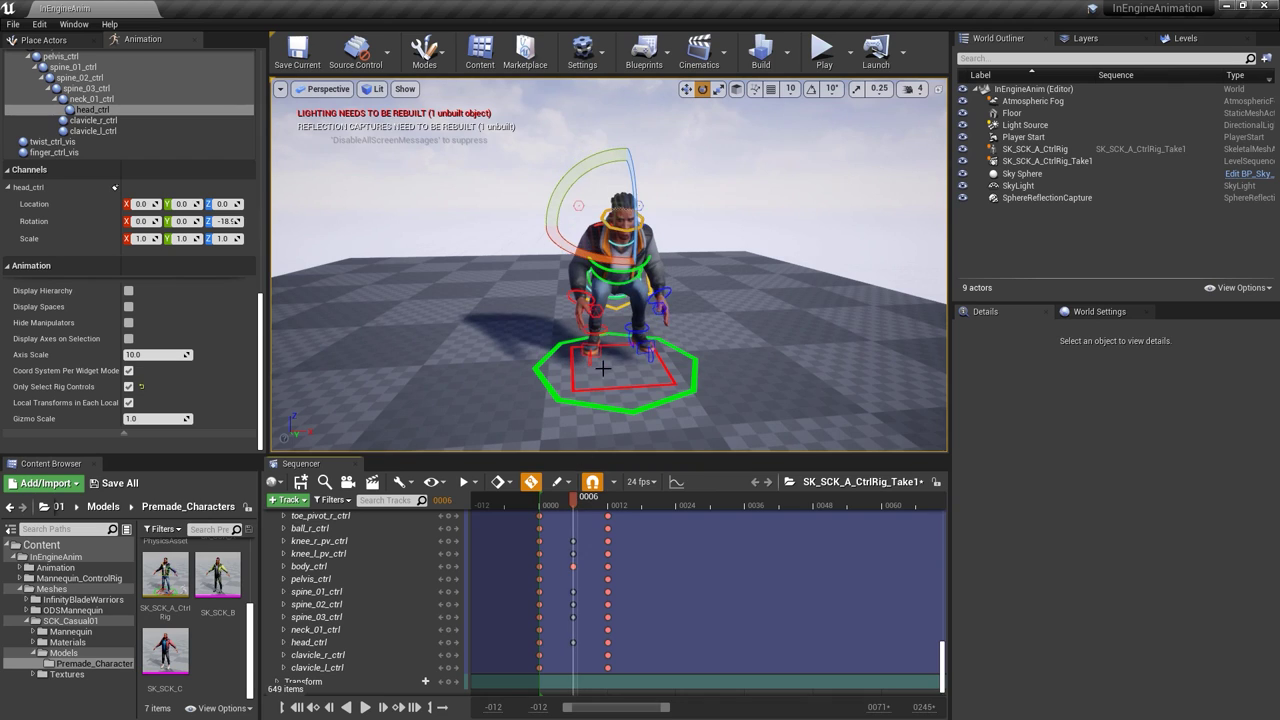
{"action": "left_click", "coordinate": [606, 329]}
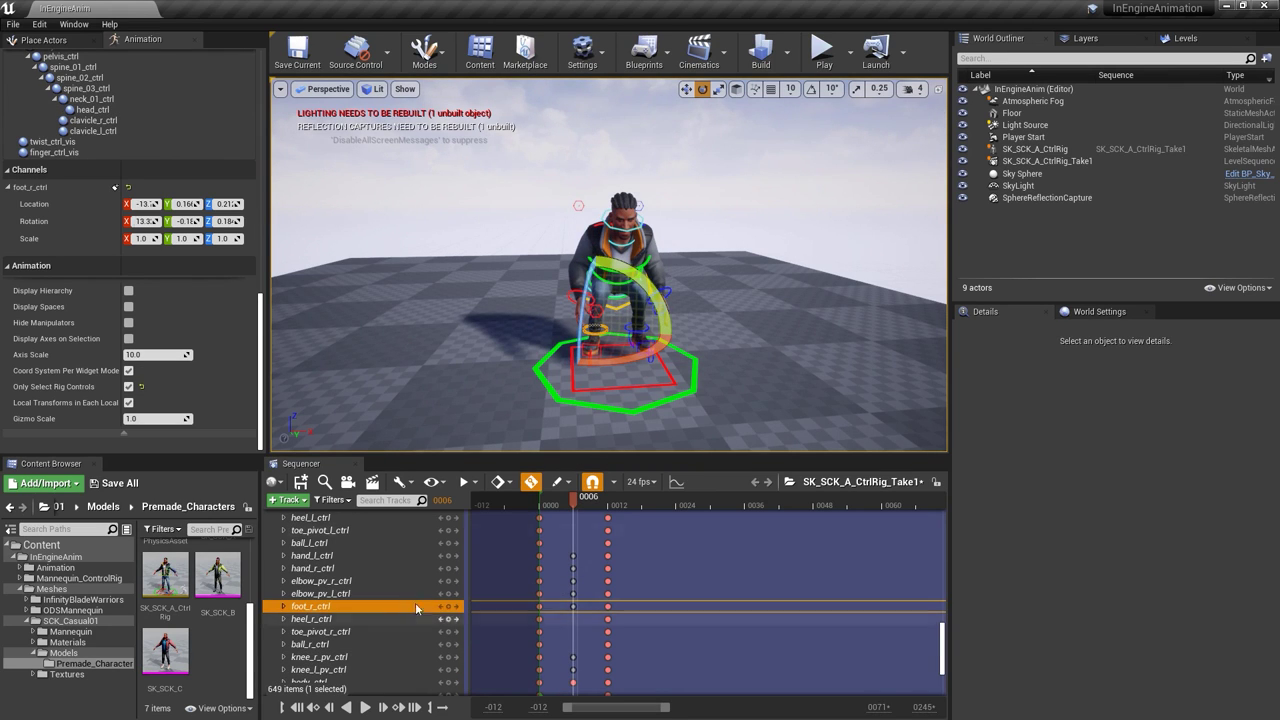
{"action": "left_click", "coordinate": [284, 606]}
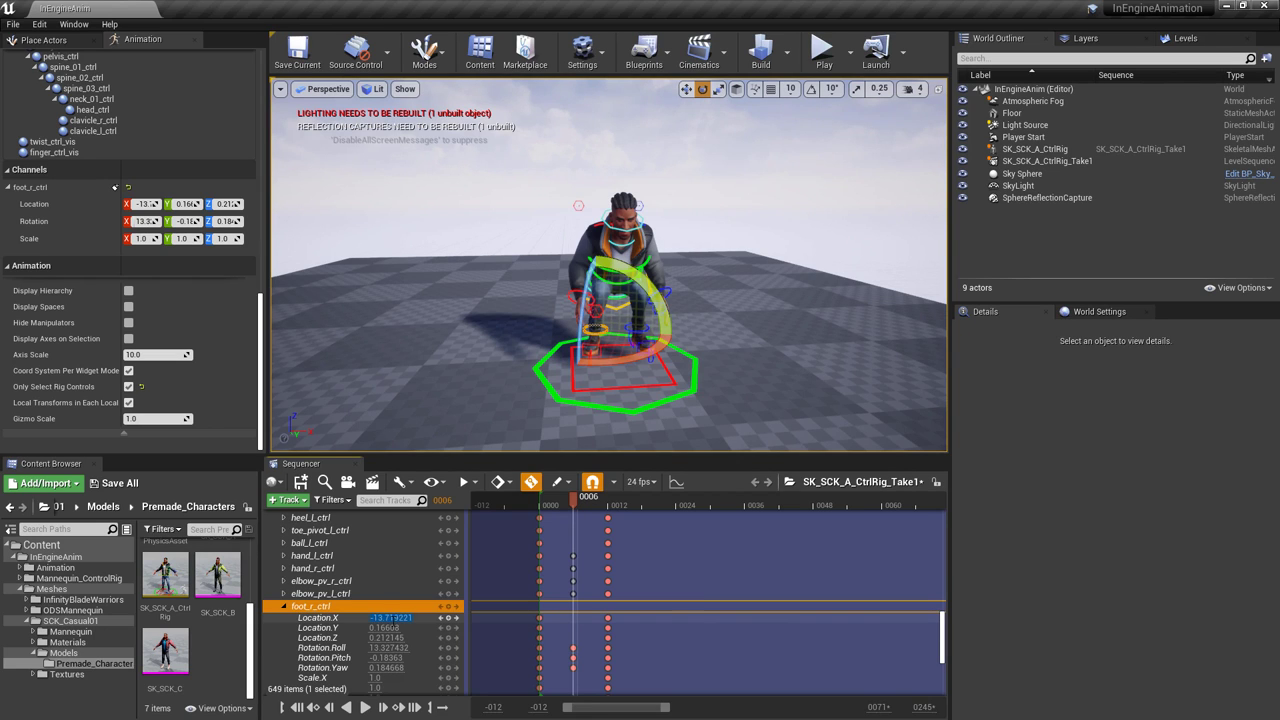
{"action": "left_click", "coordinate": [393, 621]}
{"action": "type", "text": "0"}
{"action": "key", "text": "Return"}
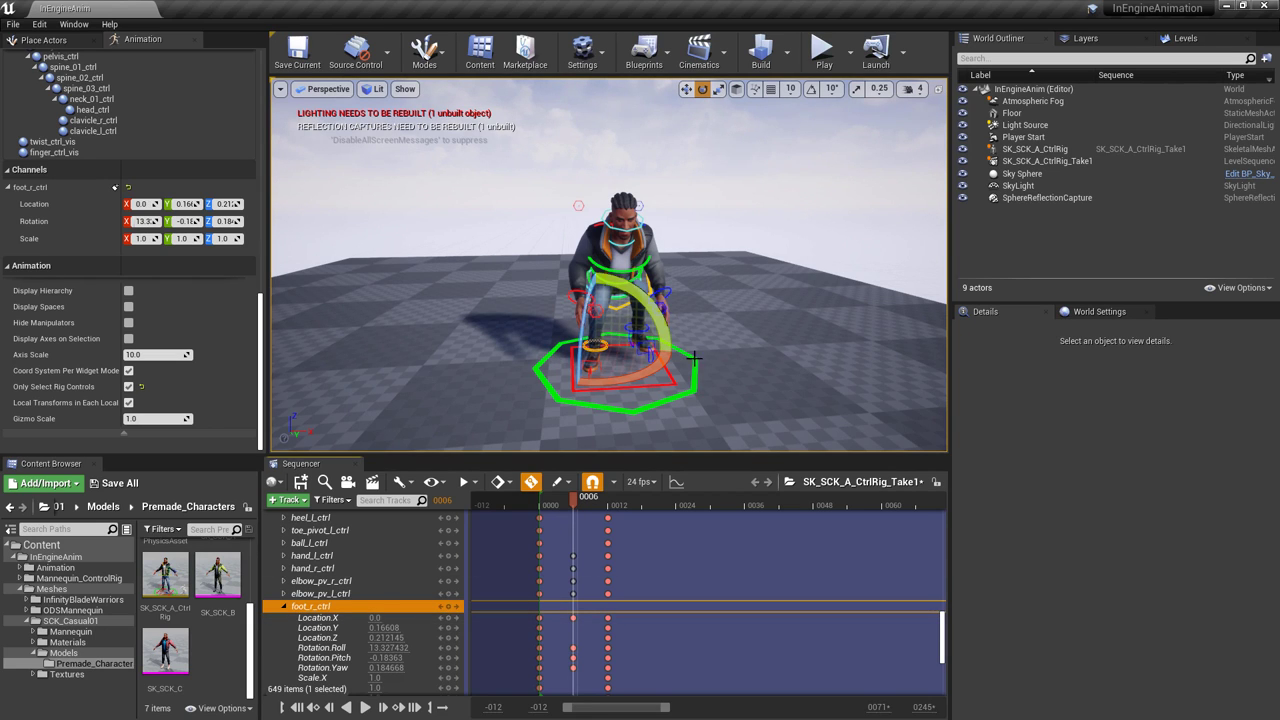
- Set foot_l_ctrl's Location.X to 0 at frame 6 to plant the left foot on the floor
{"action": "left_click", "coordinate": [625, 328]}
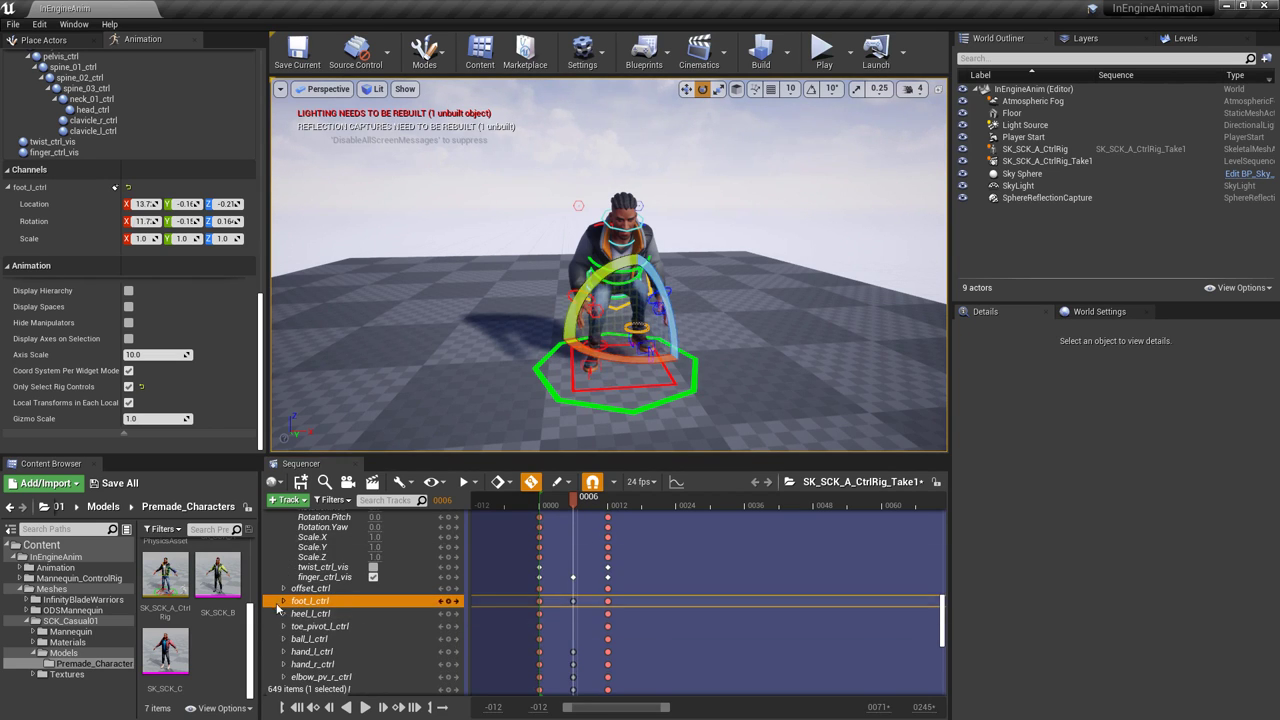
{"action": "left_click", "coordinate": [284, 601]}
{"action": "left_click", "coordinate": [392, 611]}
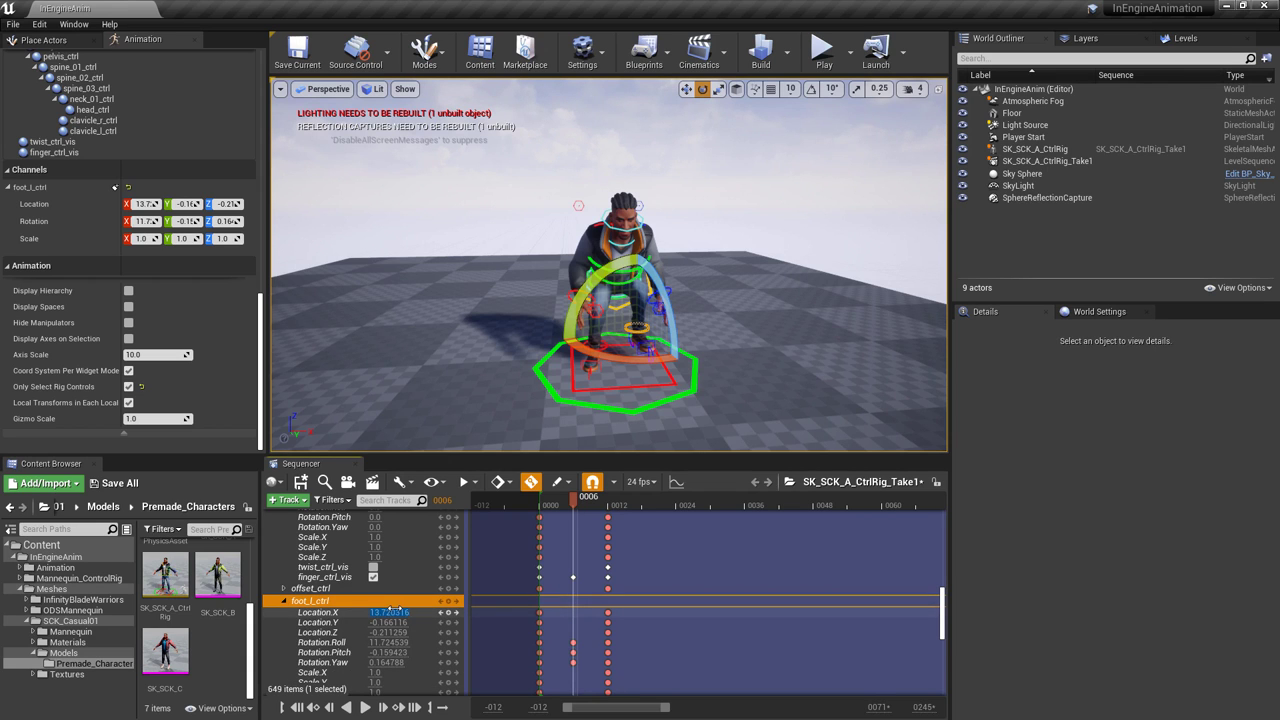
{"action": "type", "text": "0"}
{"action": "key", "text": "Return"}
- Copy the crouch keys of all controls at frame 6 and paste them at frame 18
{"action": "left_click_drag", "start_coordinate": [576, 507], "coordinate": [631, 514]}
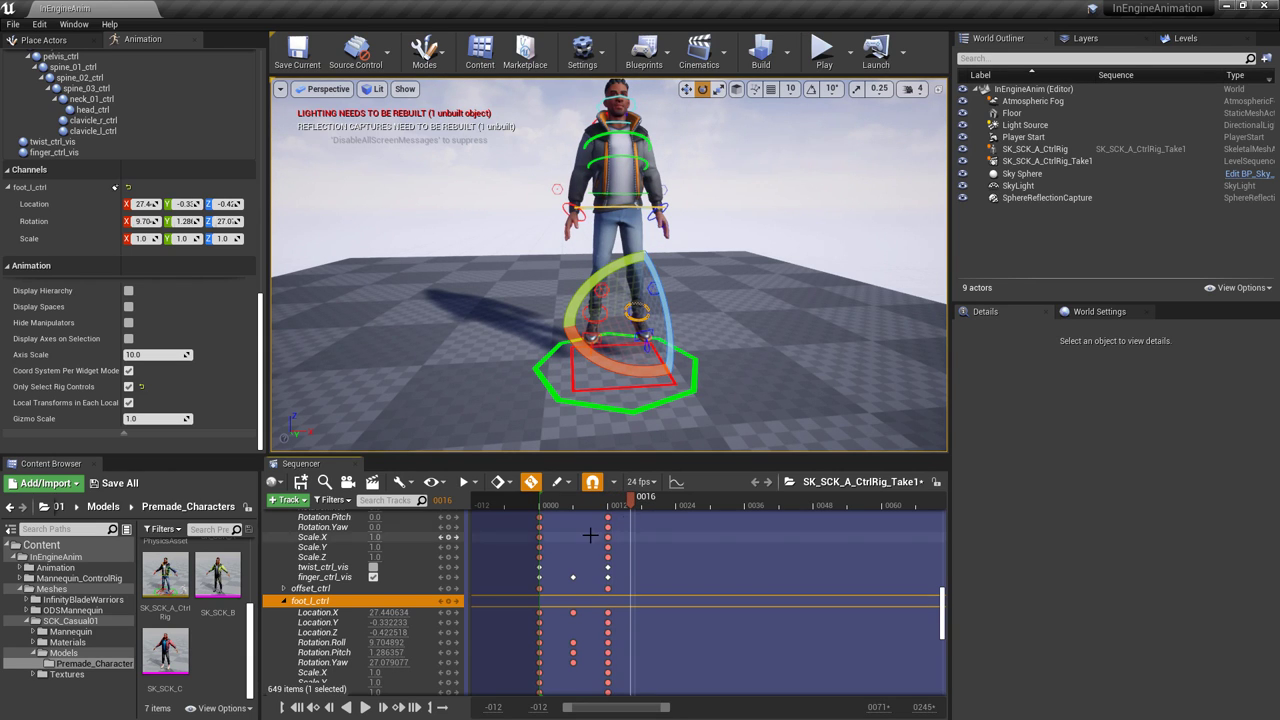
{"action": "scroll", "coordinate": [590, 536], "scroll_direction": "up", "scroll_amount": 10}
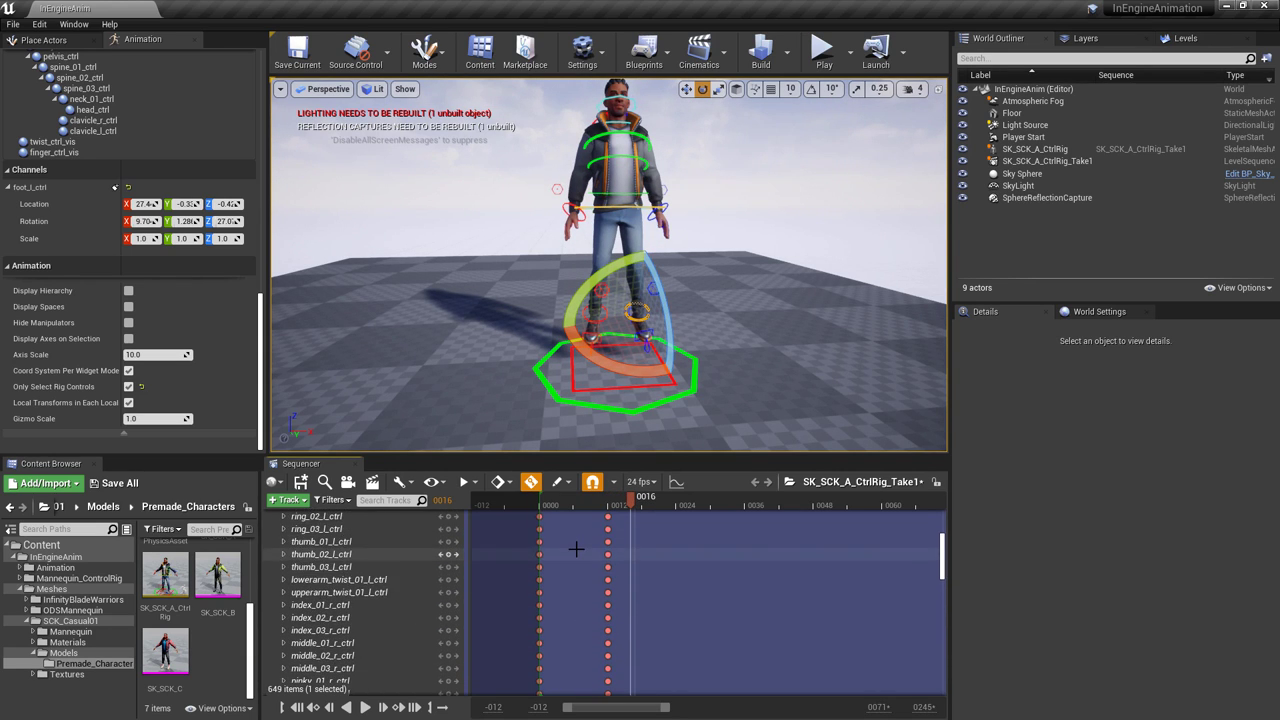
{"action": "scroll", "coordinate": [576, 548], "scroll_direction": "up", "scroll_amount": 5}
{"action": "left_click_drag", "start_coordinate": [570, 540], "coordinate": [582, 643]}
{"action": "scroll", "coordinate": [584, 649], "scroll_direction": "down", "scroll_amount": 15}
{"action": "scroll", "coordinate": [581, 669], "scroll_direction": "down", "scroll_amount": 10}
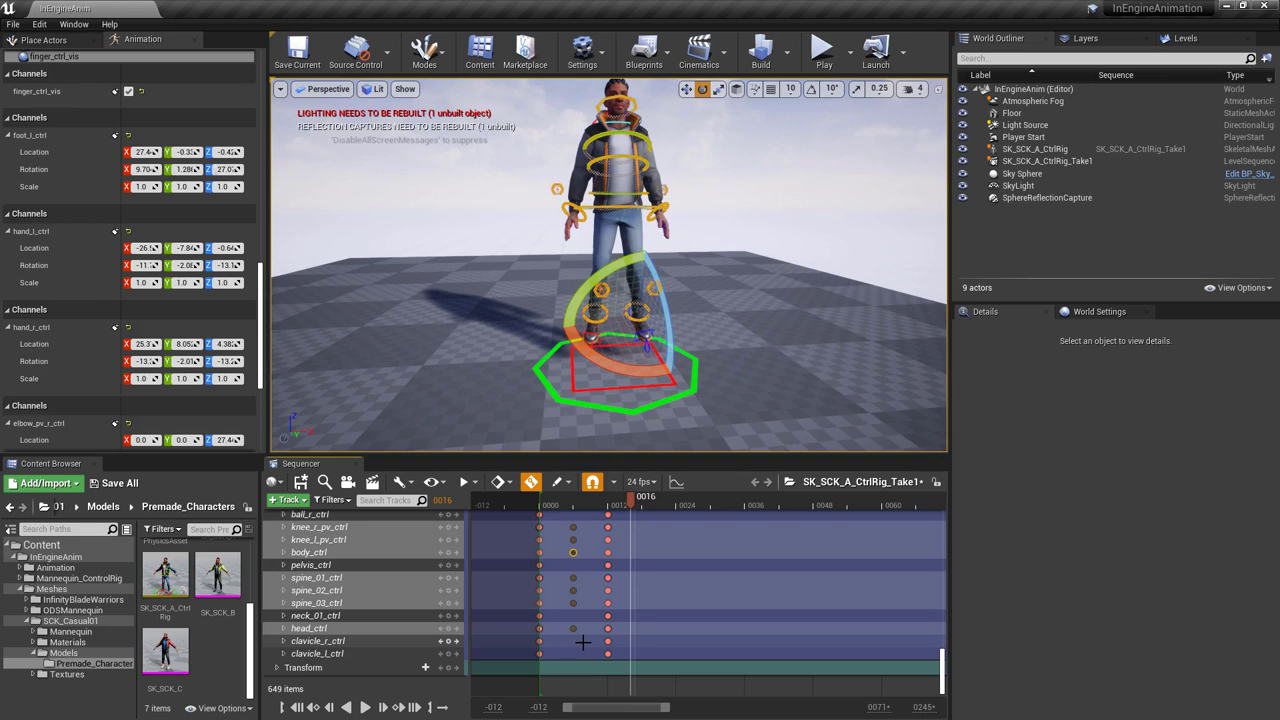
{"action": "left_click", "coordinate": [613, 499]}
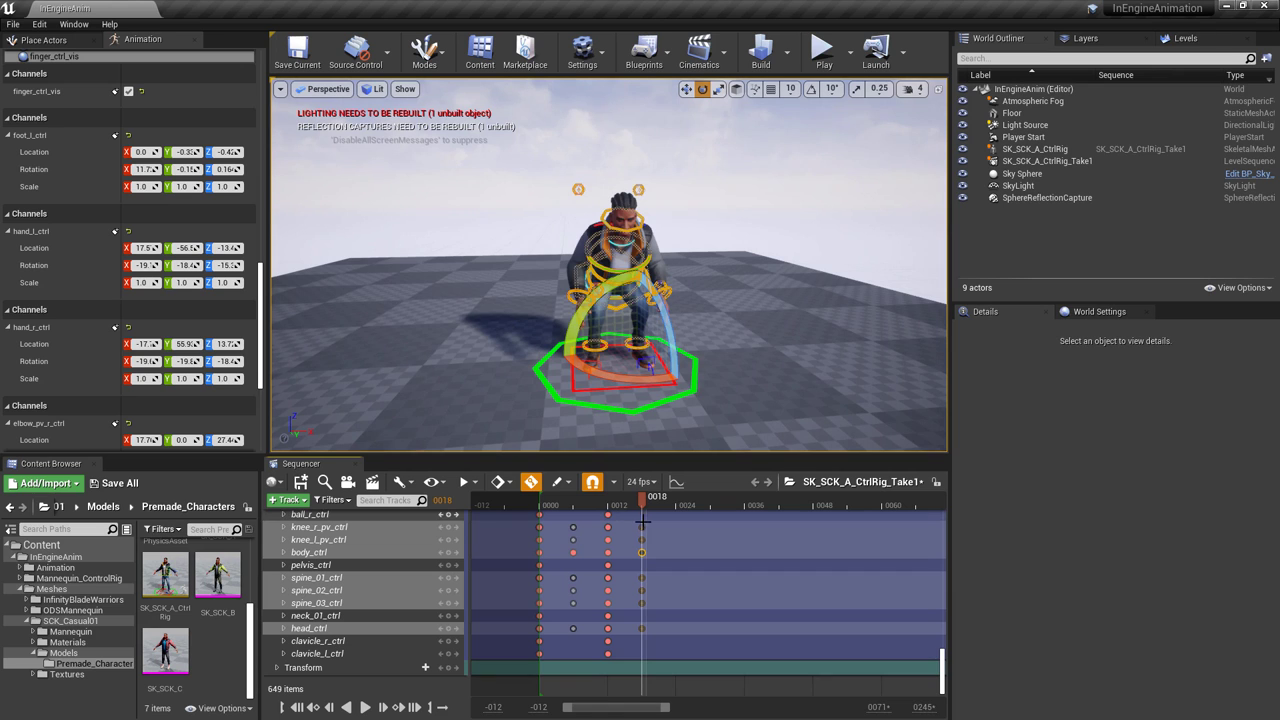
- At frame 18, raise body_ctrl and both hand controls together by about 25 units to make a shallower landing crouch
{"action": "left_click_drag", "start_coordinate": [709, 329], "coordinate": [850, 332], "text": "alt"}
{"action": "left_click", "coordinate": [574, 283]}
{"action": "left_click_drag", "start_coordinate": [576, 283], "coordinate": [606, 236], "text": "alt"}
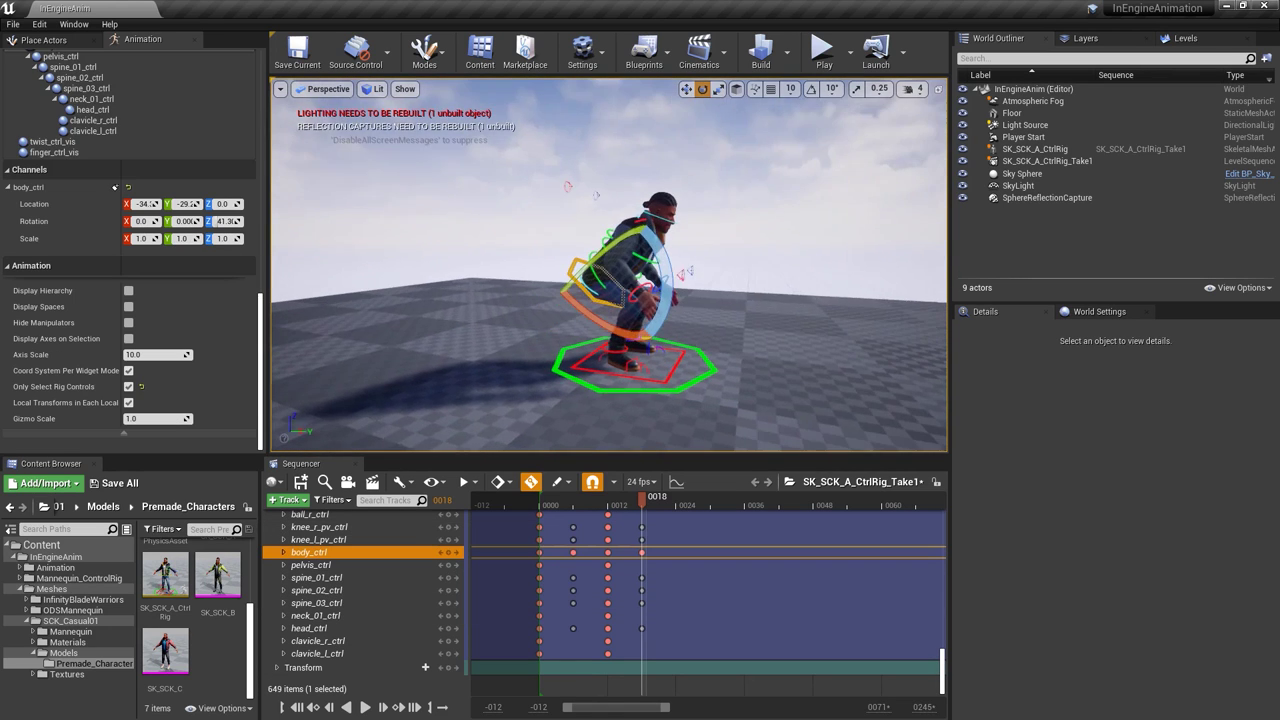
{"action": "key", "text": "w"}
{"action": "left_click", "coordinate": [665, 281]}
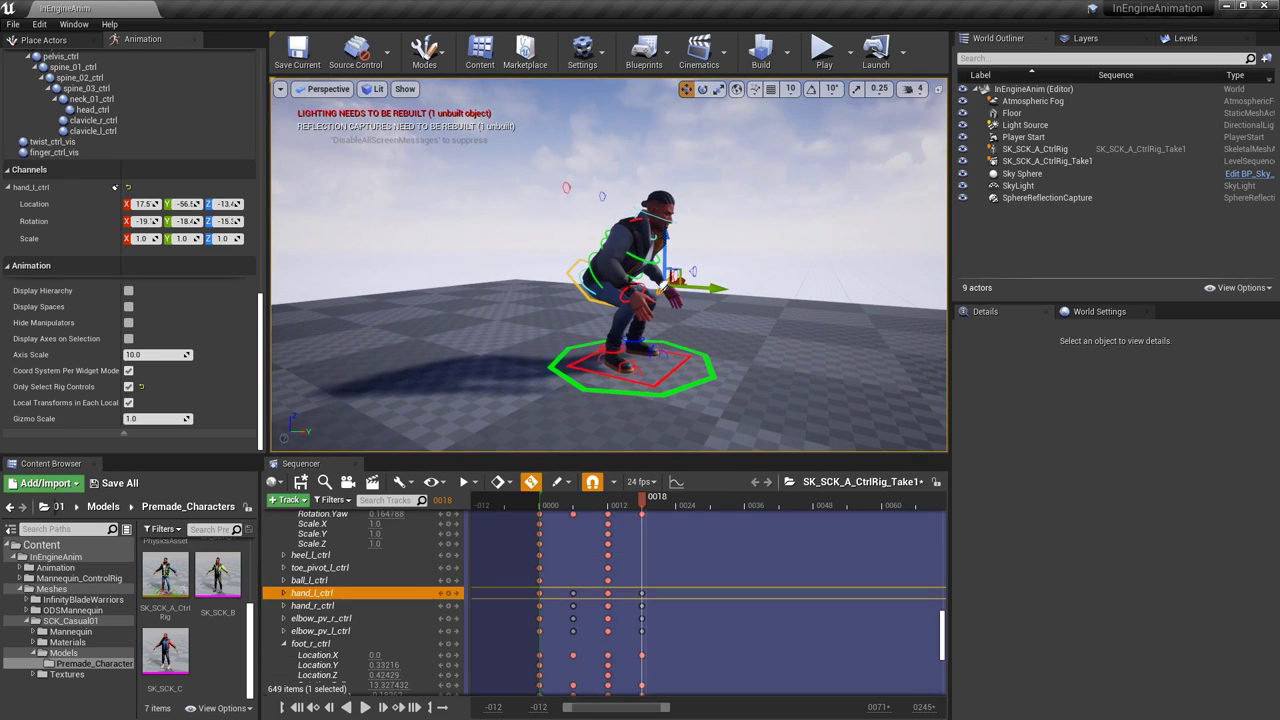
{"action": "left_click", "coordinate": [632, 291], "text": "shift"}
{"action": "left_click", "coordinate": [575, 281], "text": "shift"}
{"action": "left_click_drag", "start_coordinate": [666, 240], "coordinate": [669, 203]}
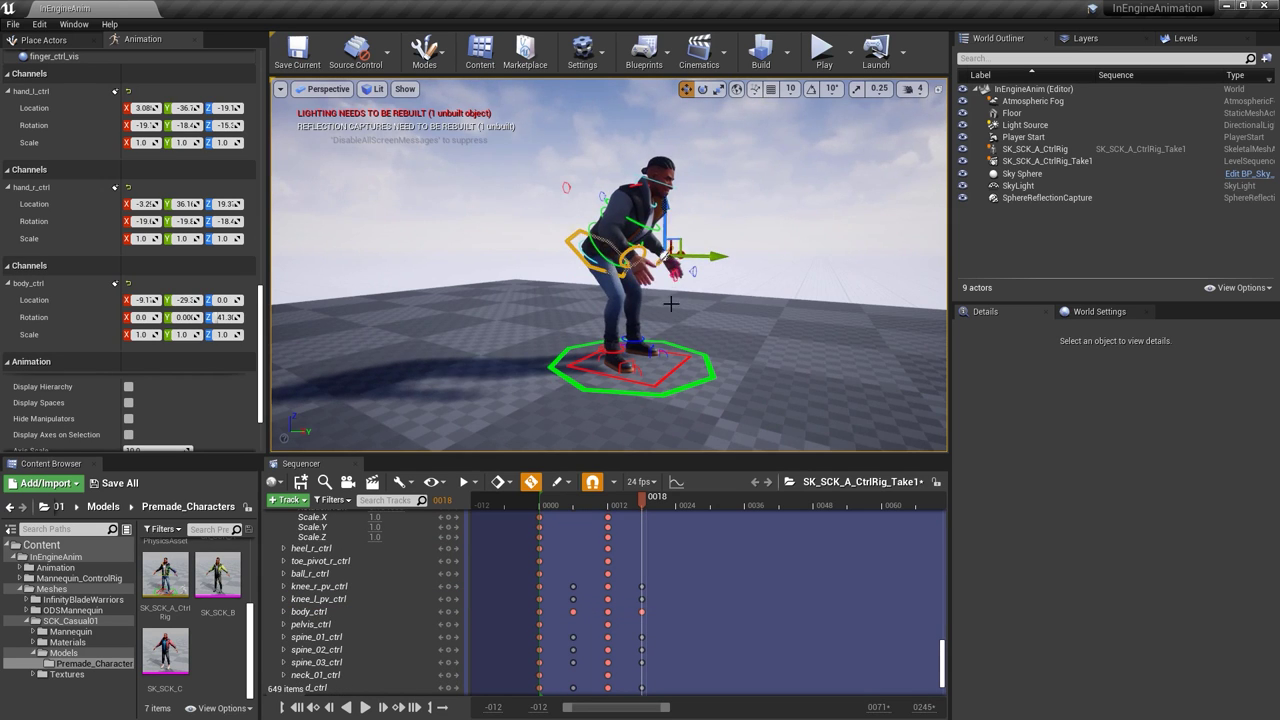
- At frame 18, rotate pelvis_ctrl to a yaw of about -13° and shift it forward over the feet
{"action": "left_click_drag", "start_coordinate": [671, 306], "coordinate": [722, 306], "text": "alt"}
{"action": "left_click", "coordinate": [585, 247]}
{"action": "key", "text": "e"}
{"action": "left_click_drag", "start_coordinate": [645, 193], "coordinate": [650, 198]}
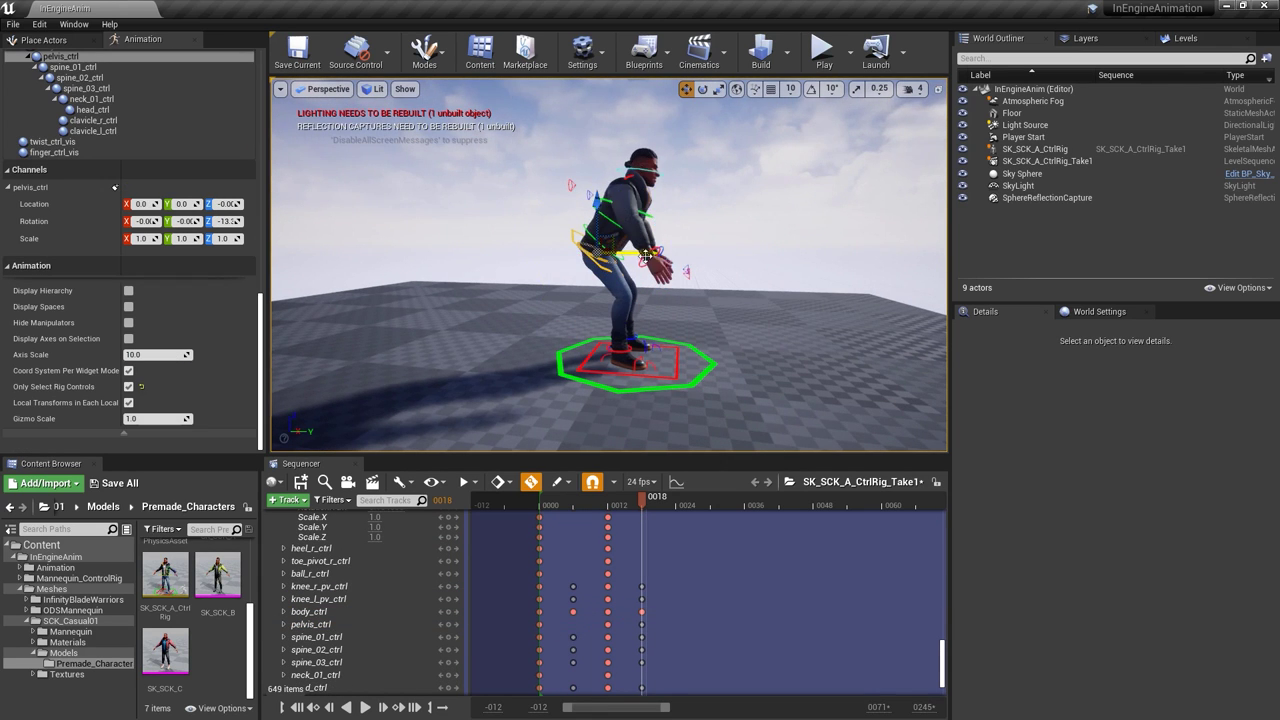
{"action": "left_click_drag", "start_coordinate": [646, 255], "coordinate": [660, 257]}
{"action": "mouse_move", "coordinate": [745, 326]}
{"action": "left_mouse_down", "text": "alt"}
{"action": "mouse_move", "coordinate": [710, 331]}
{"action": "mouse_move", "coordinate": [738, 329]}
{"action": "left_mouse_up", "text": "alt"}
- Copy the standing keys of all rig controls at frame 0 and paste them at frame 24
{"action": "left_click_drag", "start_coordinate": [638, 502], "coordinate": [675, 513]}
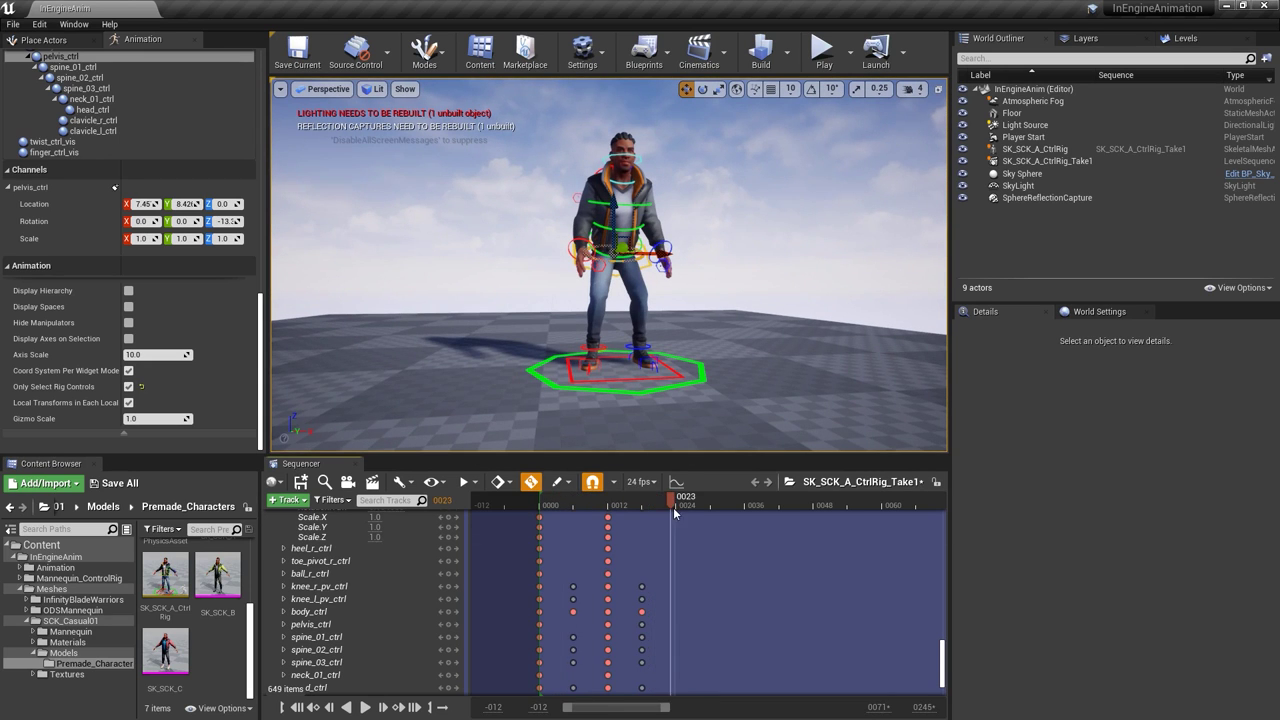
{"action": "left_click_drag", "start_coordinate": [945, 667], "coordinate": [942, 530]}
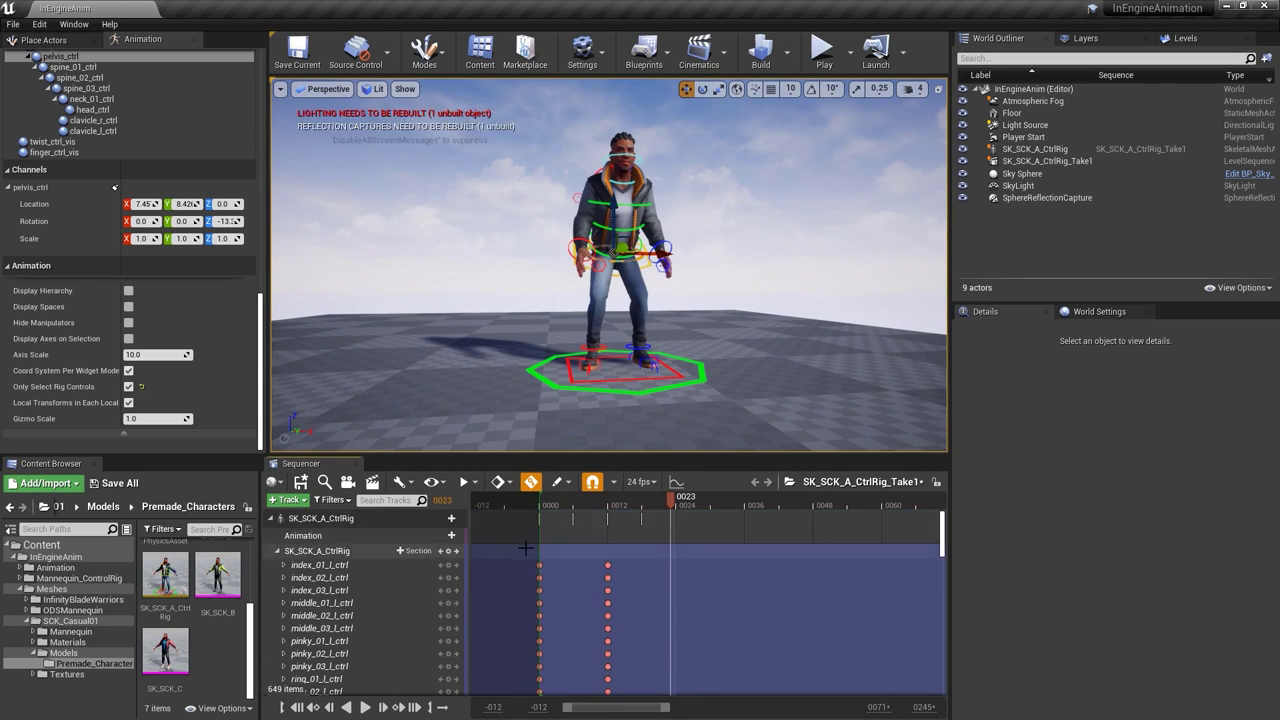
{"action": "left_click_drag", "start_coordinate": [523, 554], "coordinate": [551, 663]}
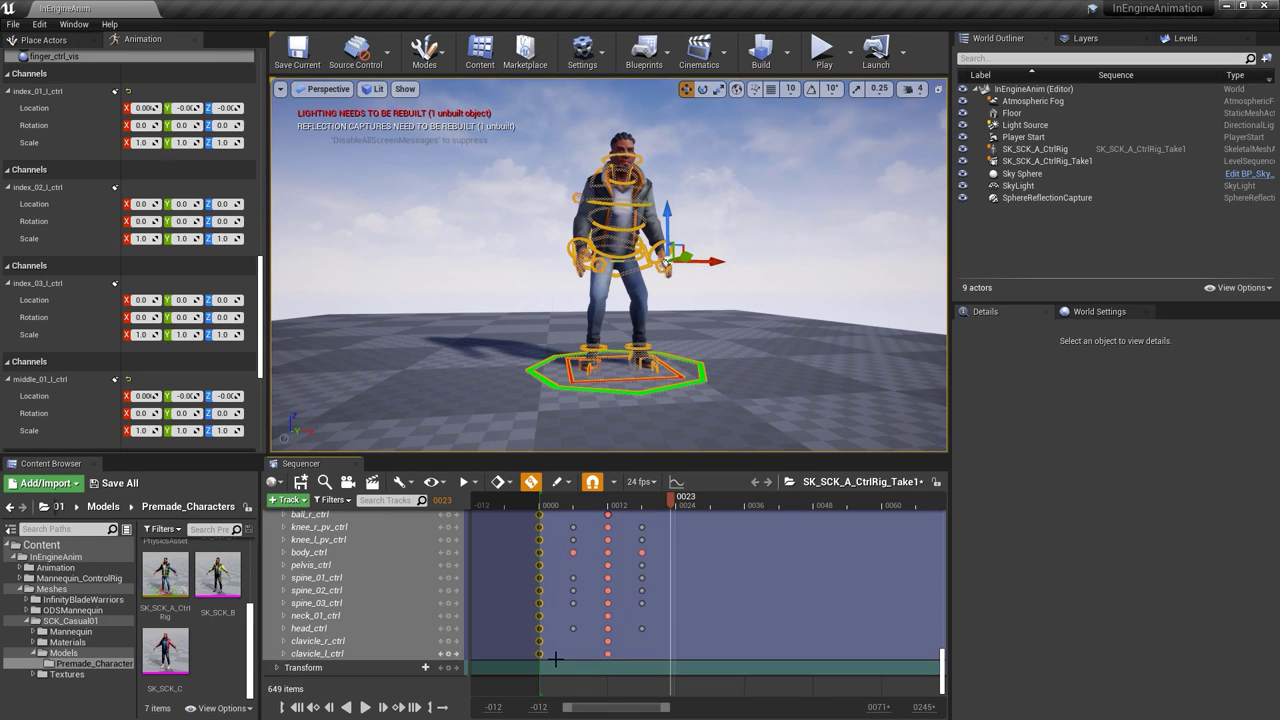
{"action": "key", "text": "ctrl+v"}
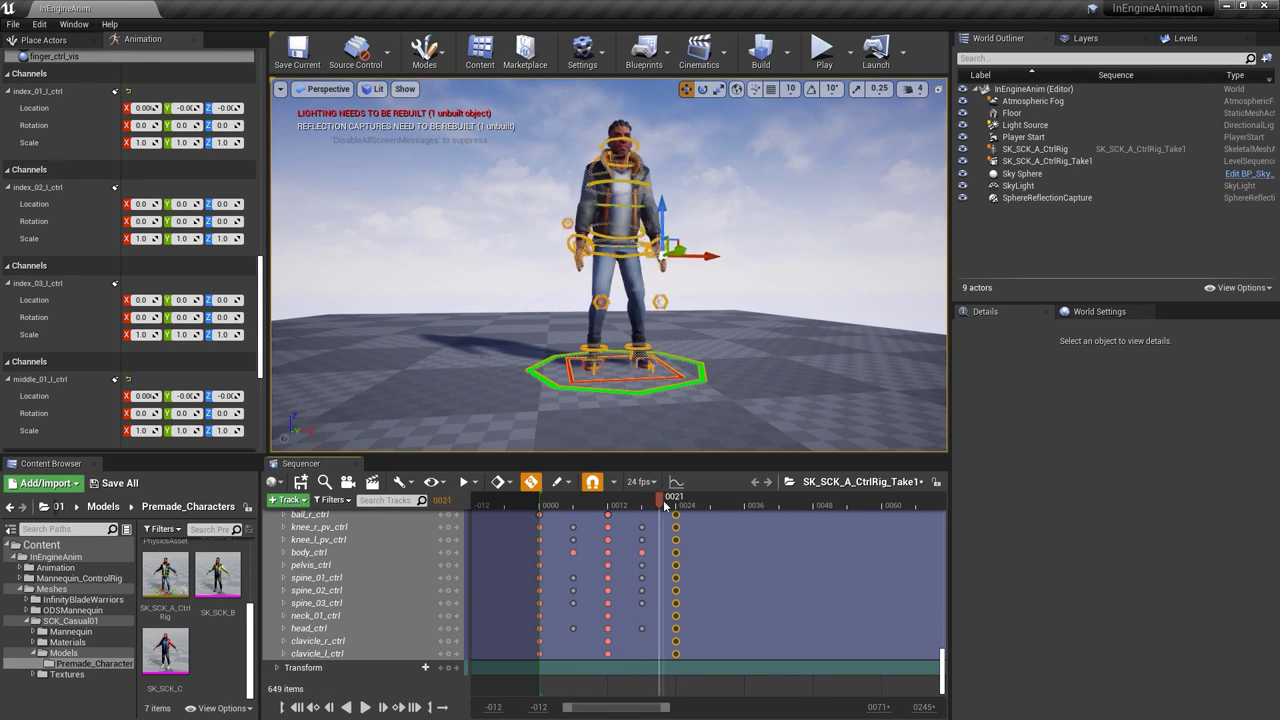
- Clear the multi-control selection and scrub between frames 0 and 24 to review the whole jump
{"action": "left_click_drag", "start_coordinate": [671, 509], "coordinate": [535, 500]}
{"action": "left_click_drag", "start_coordinate": [738, 228], "coordinate": [749, 262], "text": "alt"}
{"action": "mouse_move", "coordinate": [543, 499]}
{"action": "left_mouse_down"}
{"action": "mouse_move", "coordinate": [576, 501]}
{"action": "mouse_move", "coordinate": [545, 500]}
{"action": "left_mouse_up"}
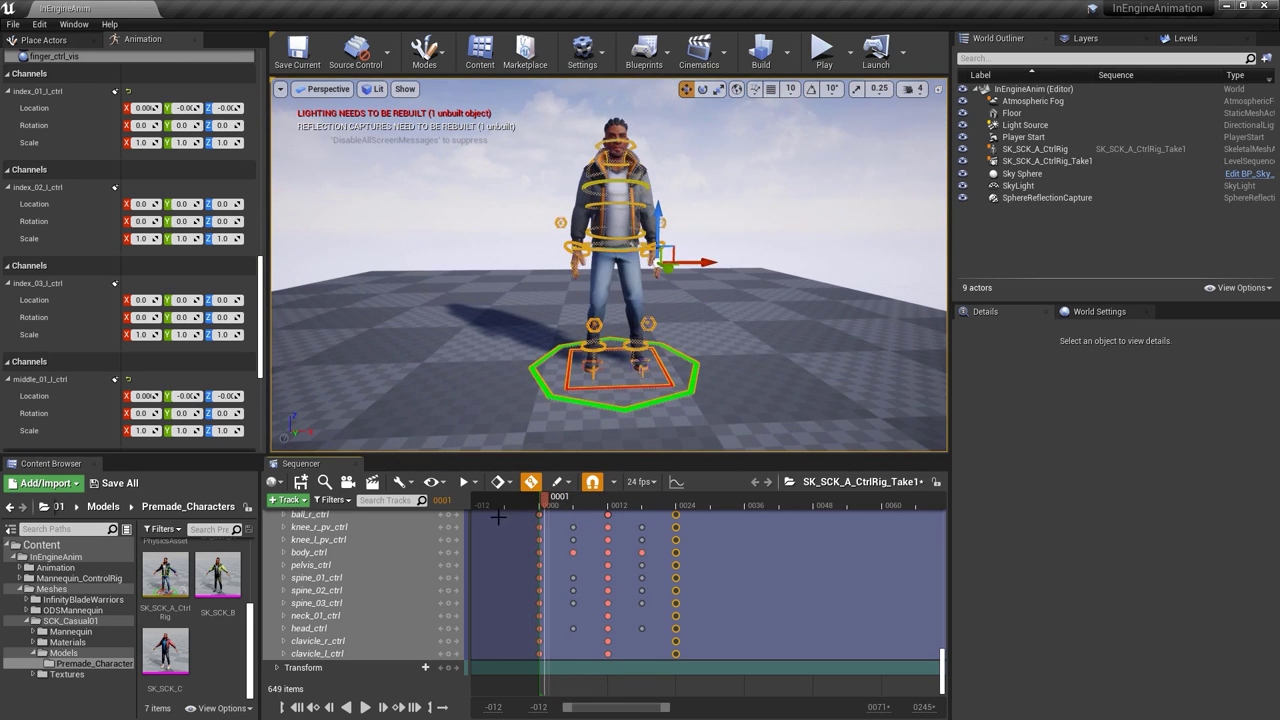
{"action": "left_click", "coordinate": [396, 565]}
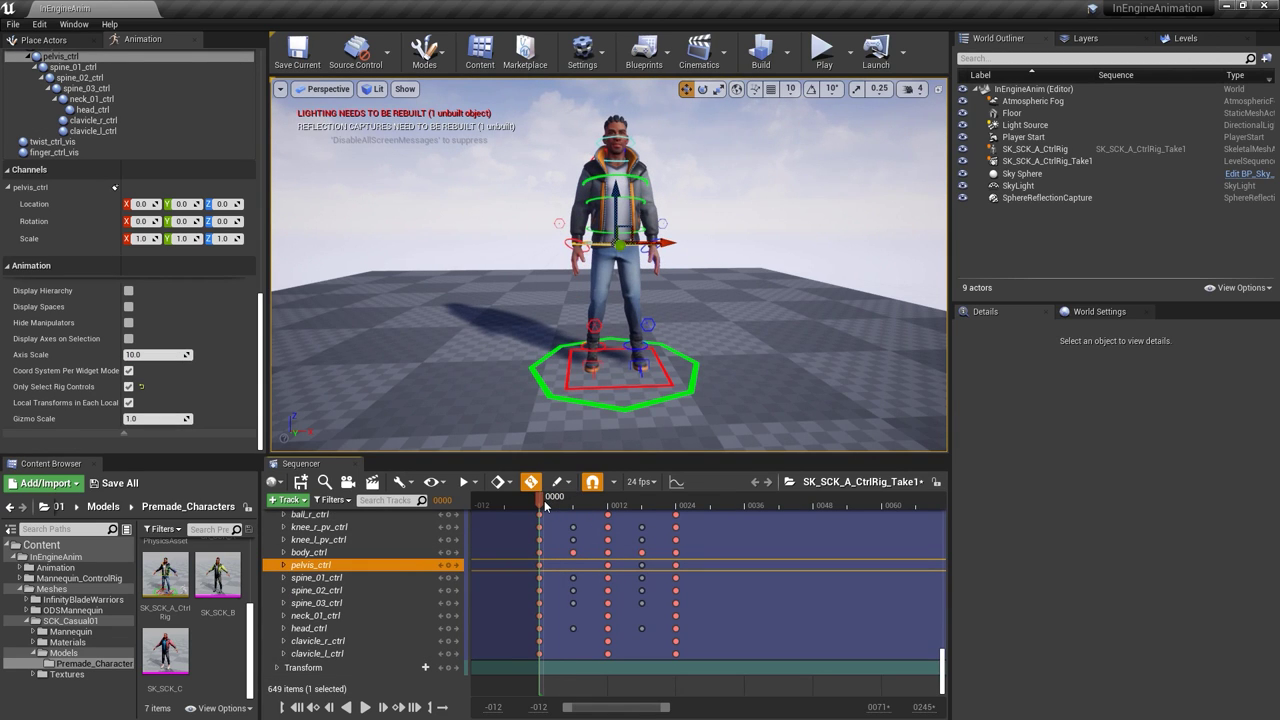
{"action": "left_click_drag", "start_coordinate": [567, 511], "coordinate": [596, 502]}
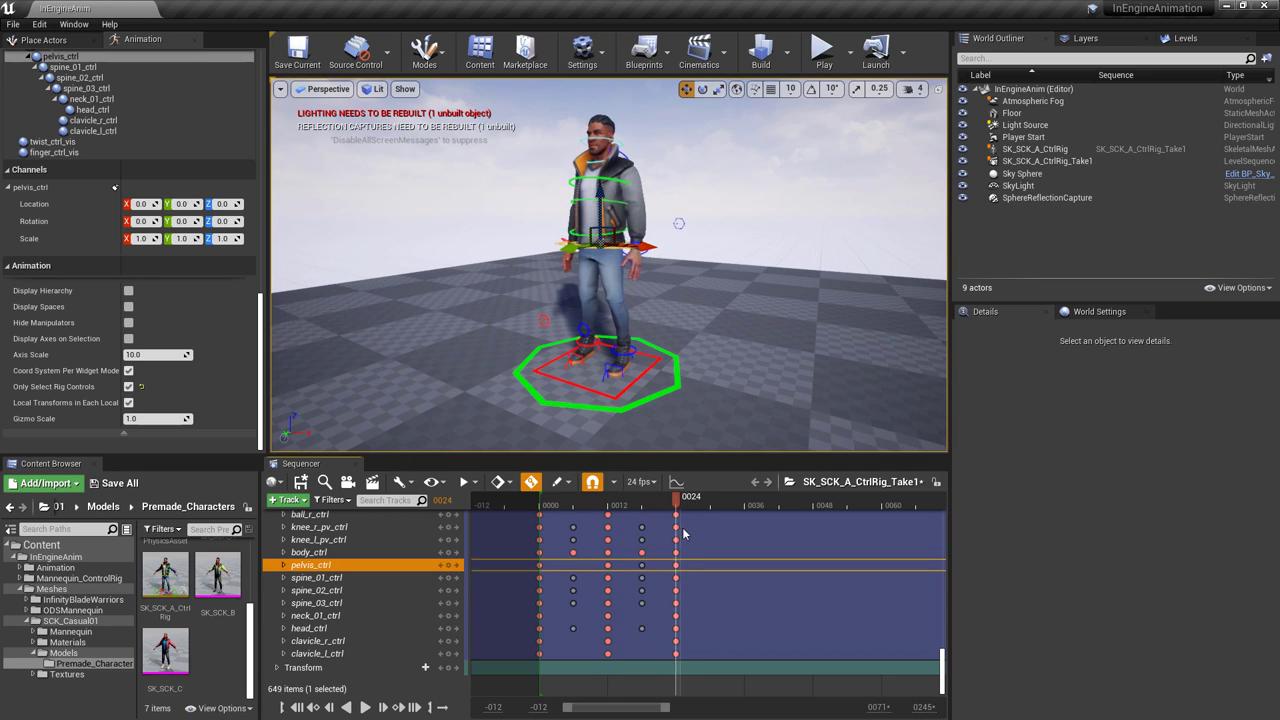
- At frame 6, curl the left hand's index, middle, pinky and ring finger controls together into a fist
{"action": "left_click_drag", "start_coordinate": [645, 531], "coordinate": [557, 522]}
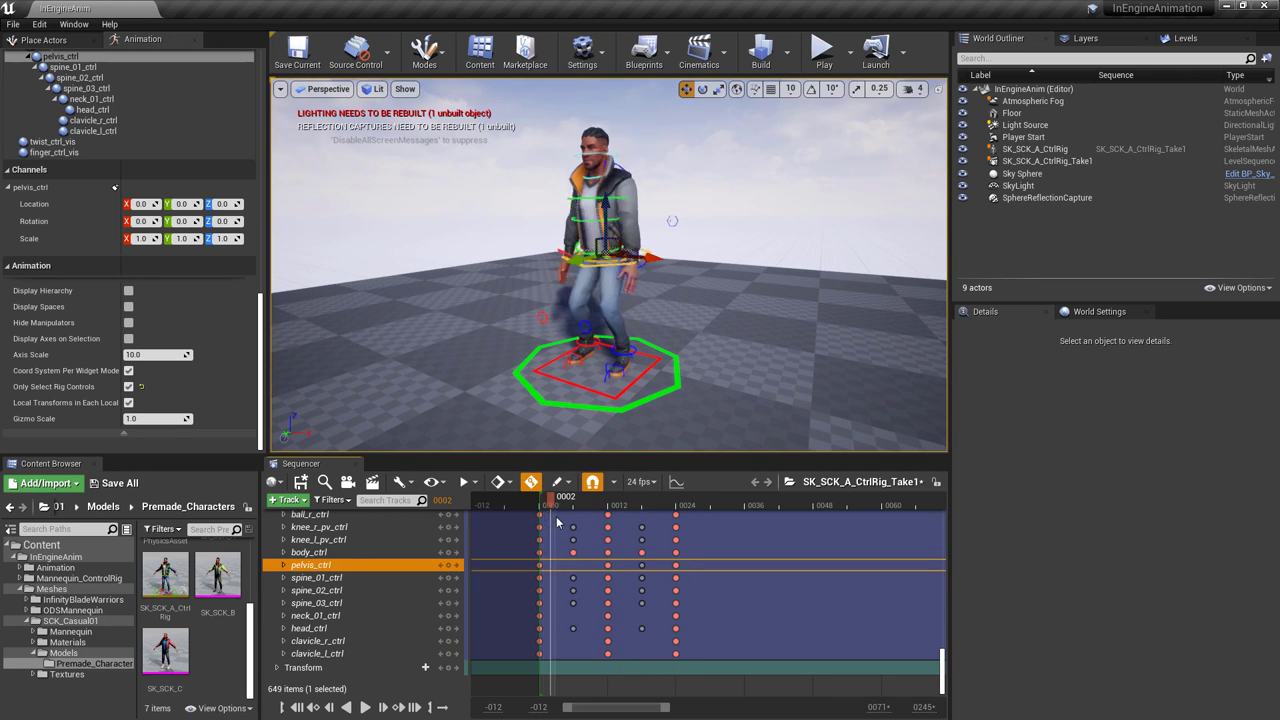
{"action": "left_click_drag", "start_coordinate": [590, 400], "coordinate": [800, 397], "text": "alt"}
{"action": "right_click_drag", "start_coordinate": [660, 318], "coordinate": [722, 274], "text": "alt"}
{"action": "middle_click_drag", "start_coordinate": [722, 274], "coordinate": [749, 280], "text": "alt"}
{"action": "left_click_drag", "start_coordinate": [749, 280], "coordinate": [291, 155], "text": "alt"}
{"action": "scroll", "coordinate": [200, 300], "scroll_direction": "up", "scroll_amount": 10}
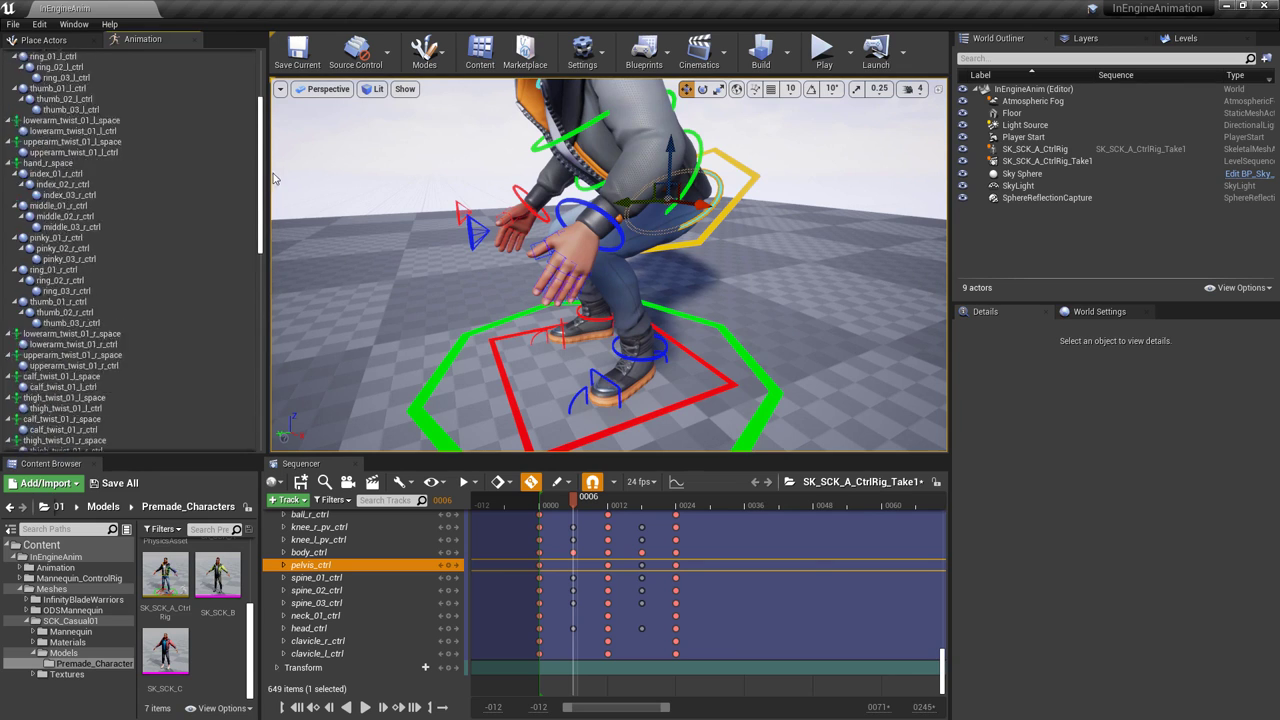
{"action": "left_click", "coordinate": [60, 94]}
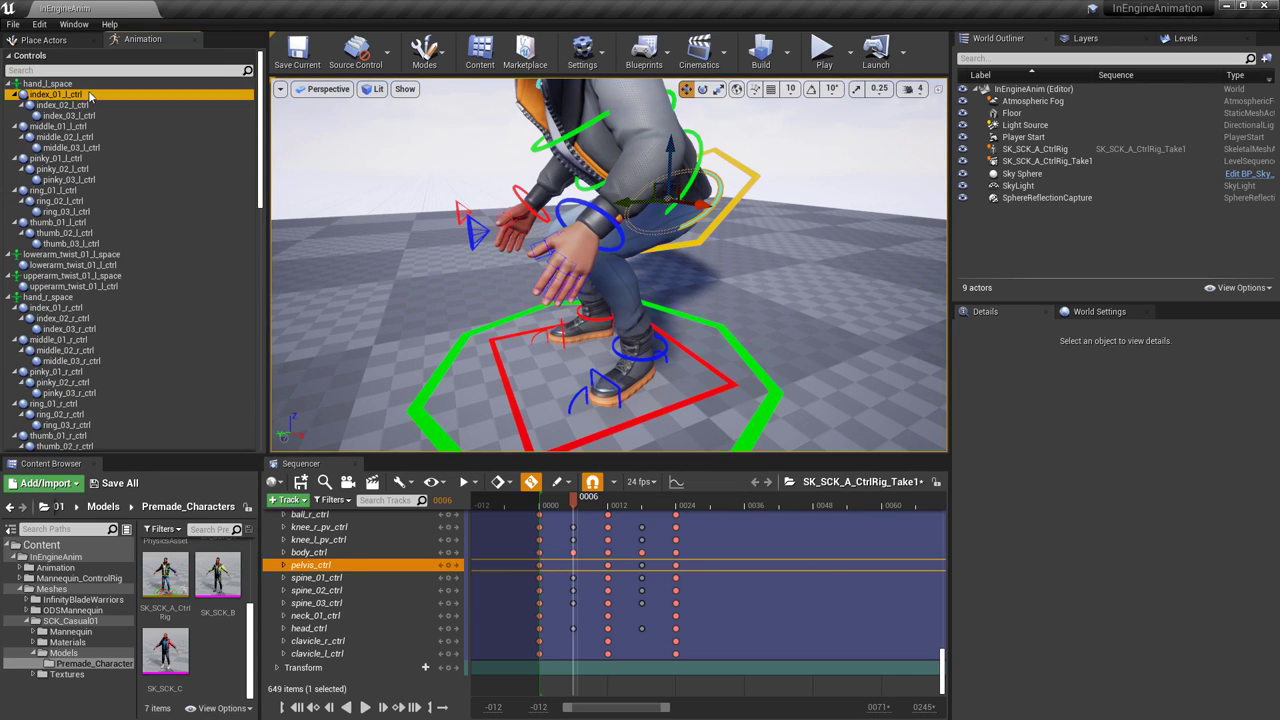
{"action": "left_click", "coordinate": [85, 213], "text": "shift"}
{"action": "left_click_drag", "start_coordinate": [430, 250], "coordinate": [465, 252], "text": "alt"}
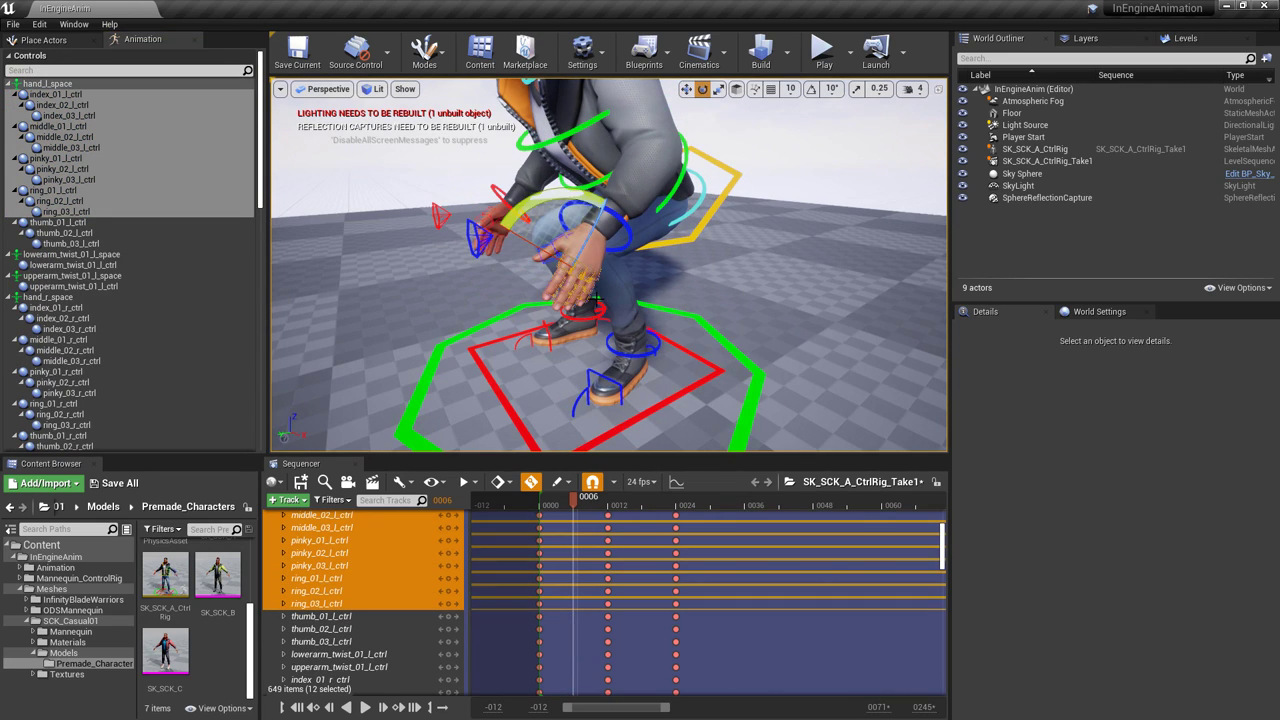
{"action": "left_click_drag", "start_coordinate": [596, 296], "coordinate": [583, 234]}
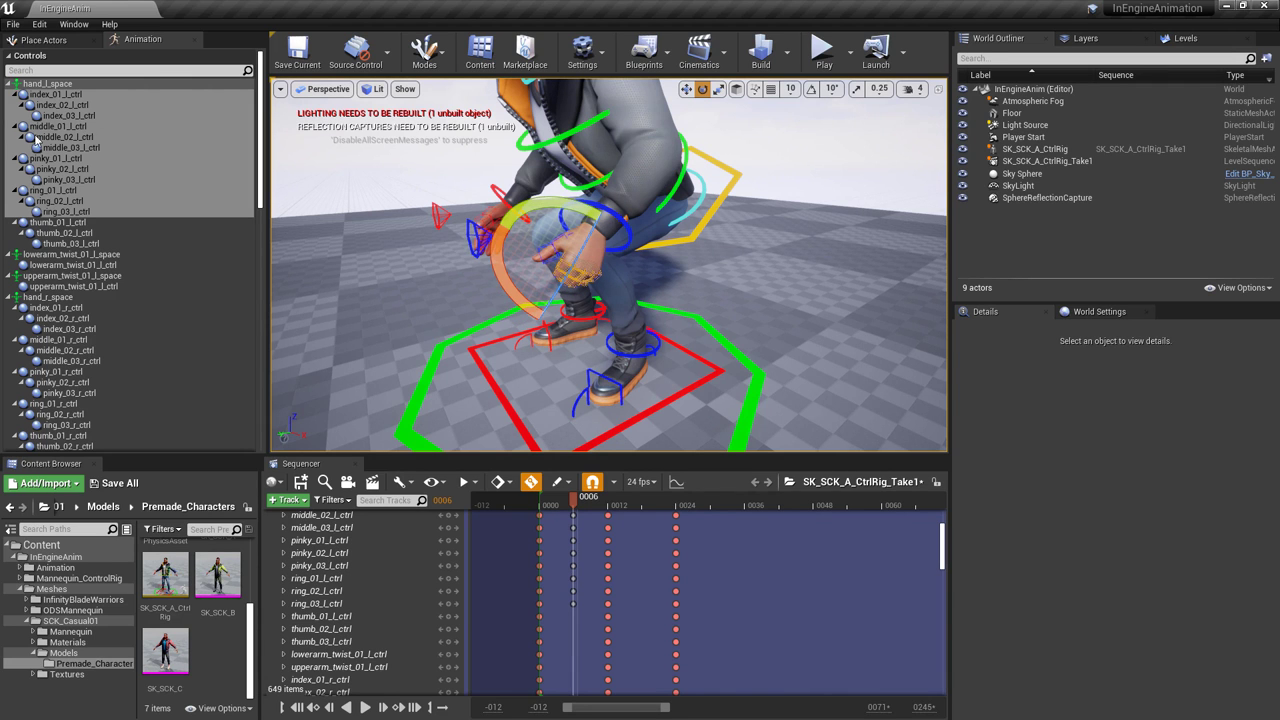
- At frame 6, rotate the three left thumb controls inward to close the left fist
{"action": "left_click", "coordinate": [56, 222]}
{"action": "left_click", "coordinate": [70, 243], "text": "shift"}
{"action": "left_click_drag", "start_coordinate": [502, 262], "coordinate": [710, 265]}
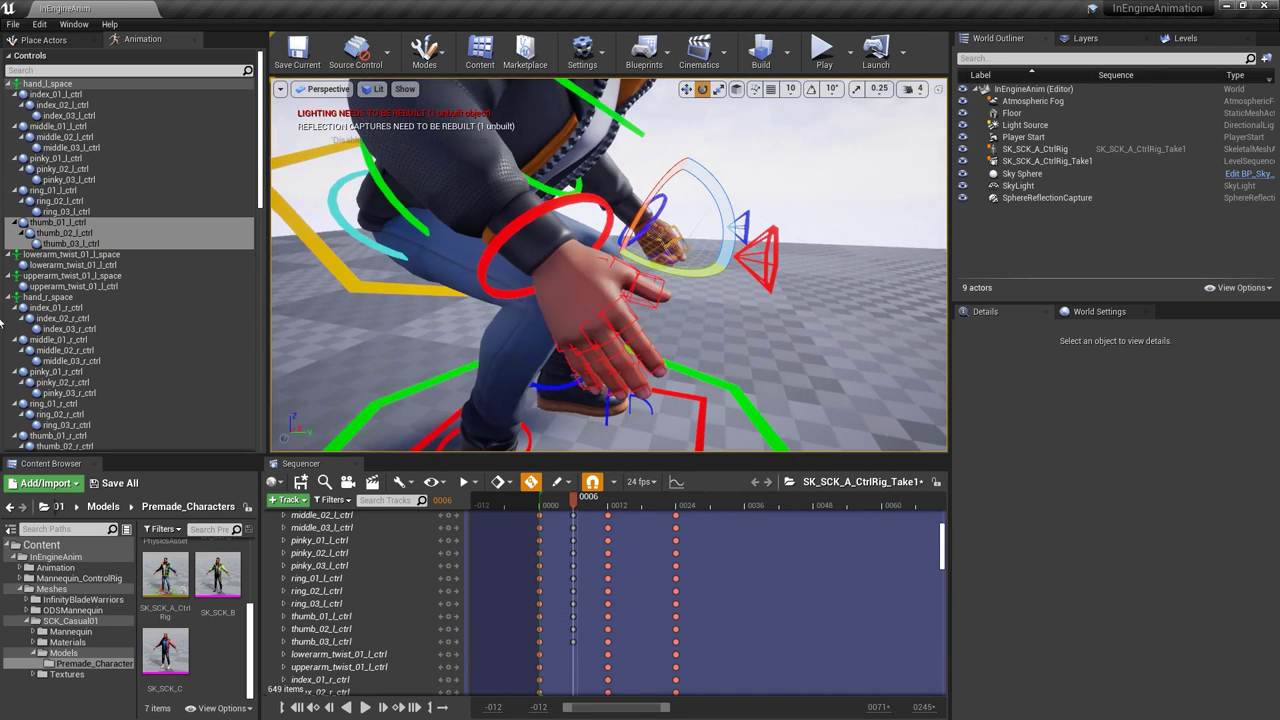
- At frame 6, curl the right hand's index, middle, pinky and ring controls, and rotate the right thumb controls into a fist
{"action": "left_click", "coordinate": [73, 309]}
{"action": "left_click", "coordinate": [74, 425], "text": "shift"}
{"action": "left_click_drag", "start_coordinate": [567, 304], "coordinate": [570, 256]}
{"action": "left_click", "coordinate": [72, 436]}
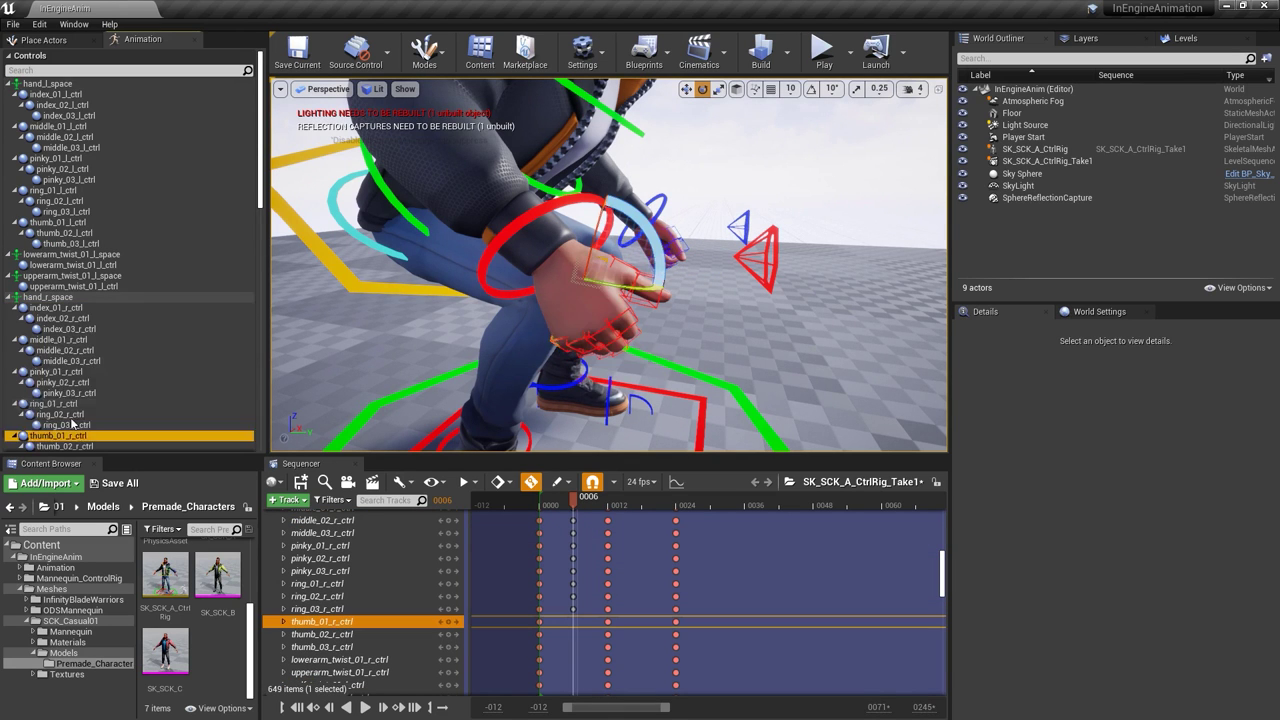
{"action": "scroll", "coordinate": [88, 422], "scroll_direction": "down", "scroll_amount": 2}
{"action": "left_click", "coordinate": [91, 415], "text": "shift"}
{"action": "left_click_drag", "start_coordinate": [520, 320], "coordinate": [400, 310], "text": "alt"}
{"action": "left_click_drag", "start_coordinate": [441, 235], "coordinate": [428, 300]}
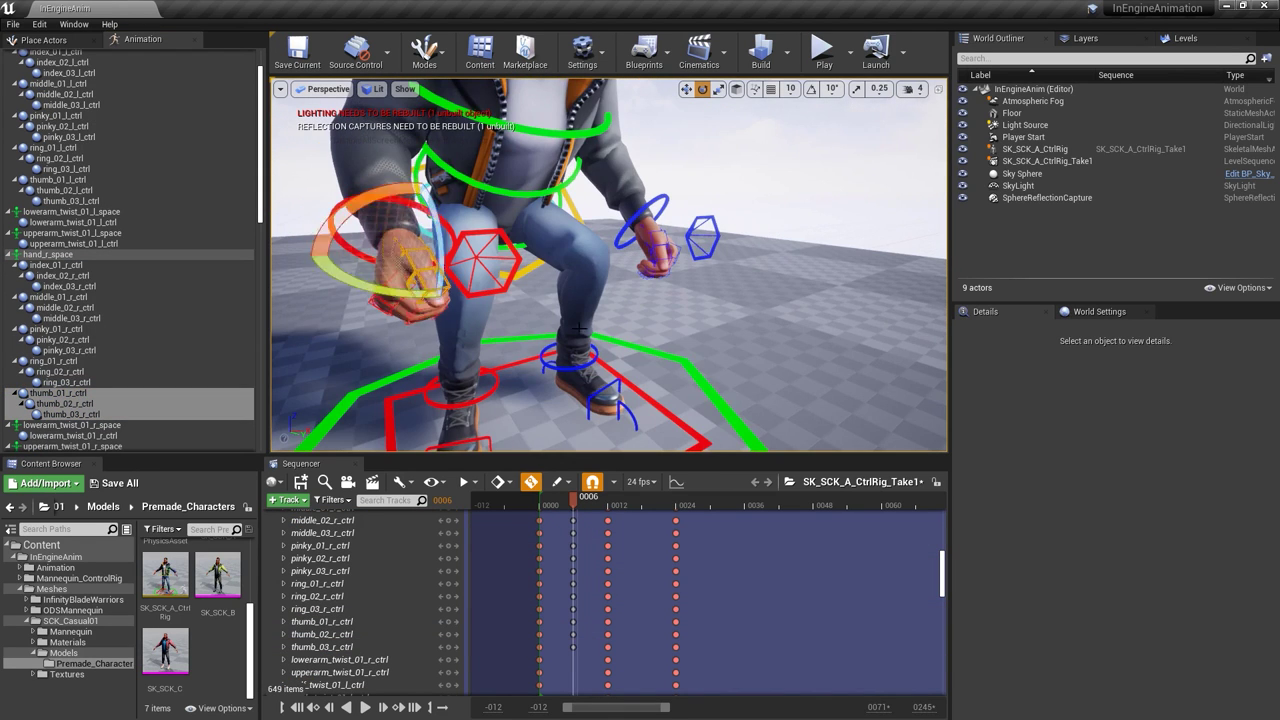
- Open the curve editor, display foot_r_ctrl's curves and scrub to the crouch at frame 6
{"action": "scroll", "coordinate": [646, 429], "scroll_direction": "down", "scroll_amount": 5}
{"action": "mouse_move", "coordinate": [545, 504]}
{"action": "left_mouse_down"}
{"action": "mouse_move", "coordinate": [645, 508]}
{"action": "mouse_move", "coordinate": [548, 503]}
{"action": "left_mouse_up"}
{"action": "scroll", "coordinate": [640, 415], "scroll_direction": "down", "scroll_amount": 5}
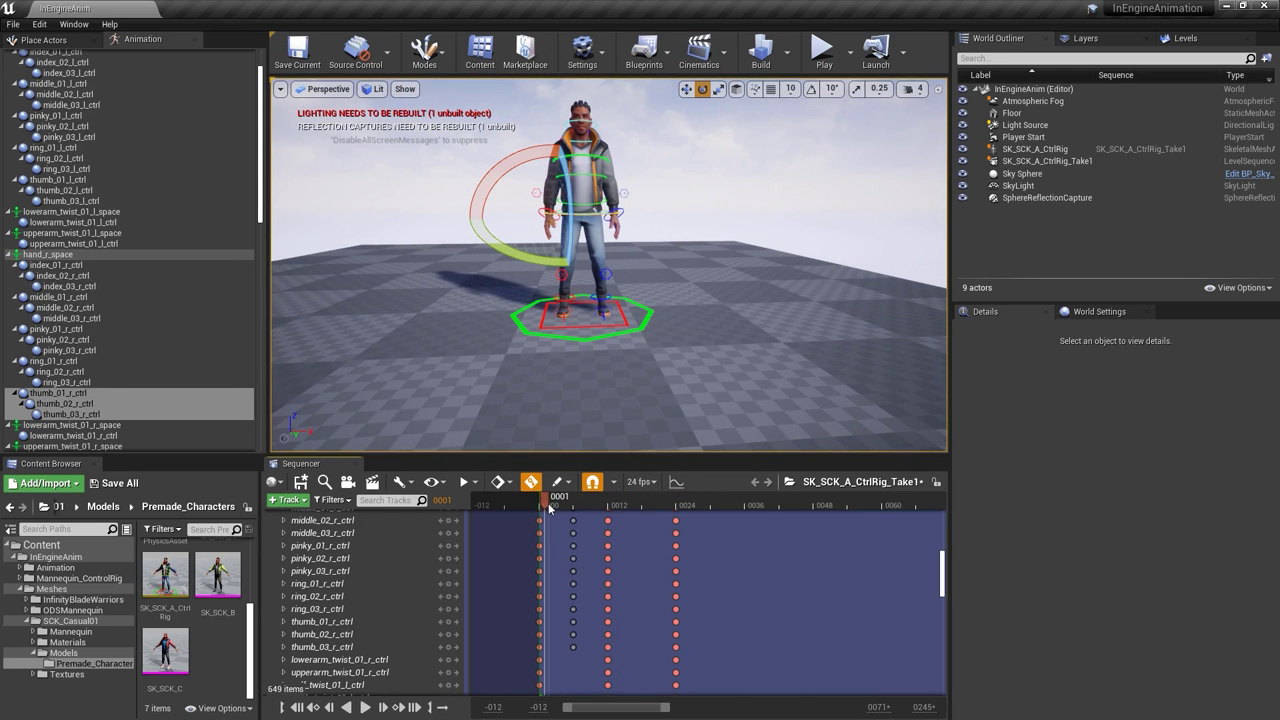
{"action": "left_click", "coordinate": [675, 484]}
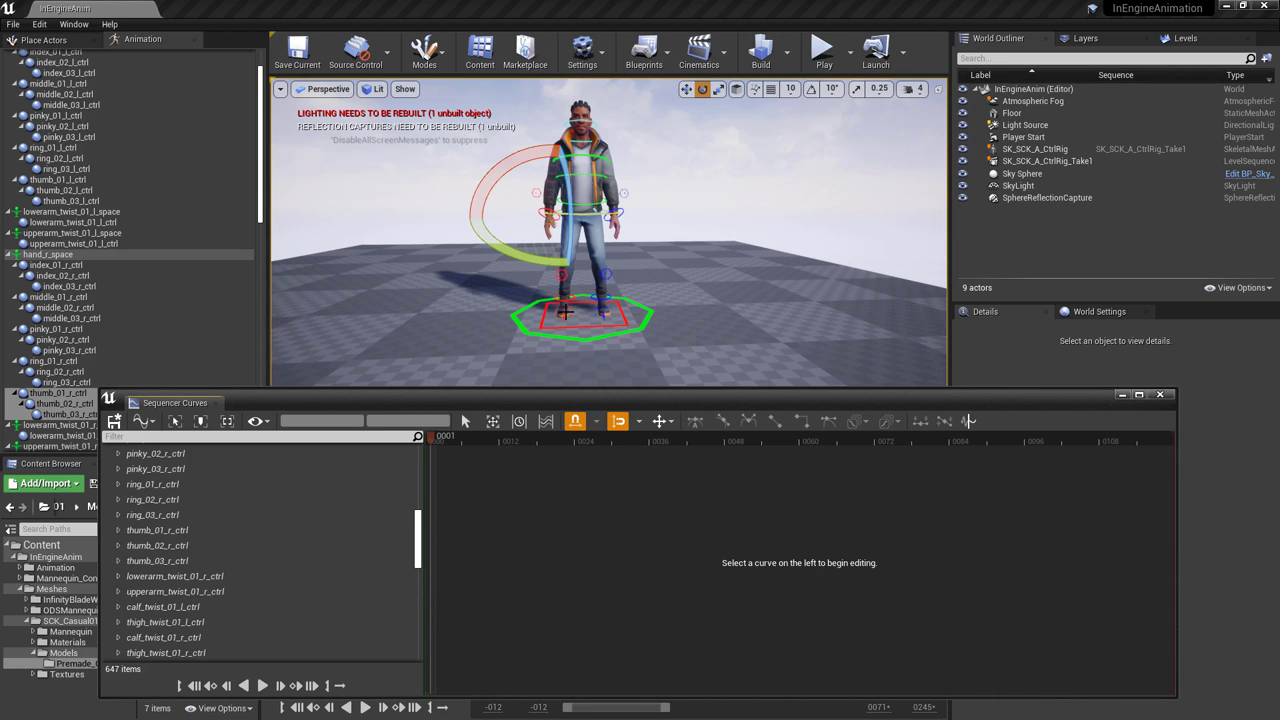
{"action": "left_click", "coordinate": [565, 312]}
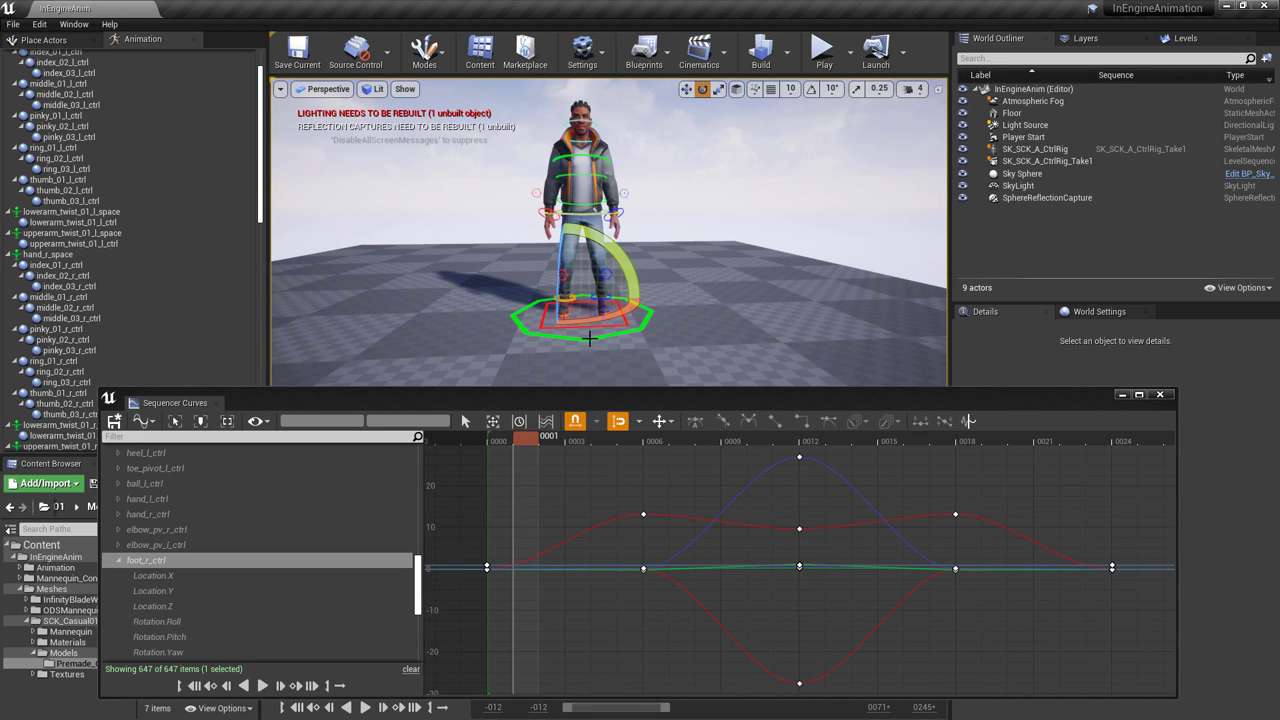
{"action": "left_click_drag", "start_coordinate": [582, 394], "coordinate": [584, 391]}
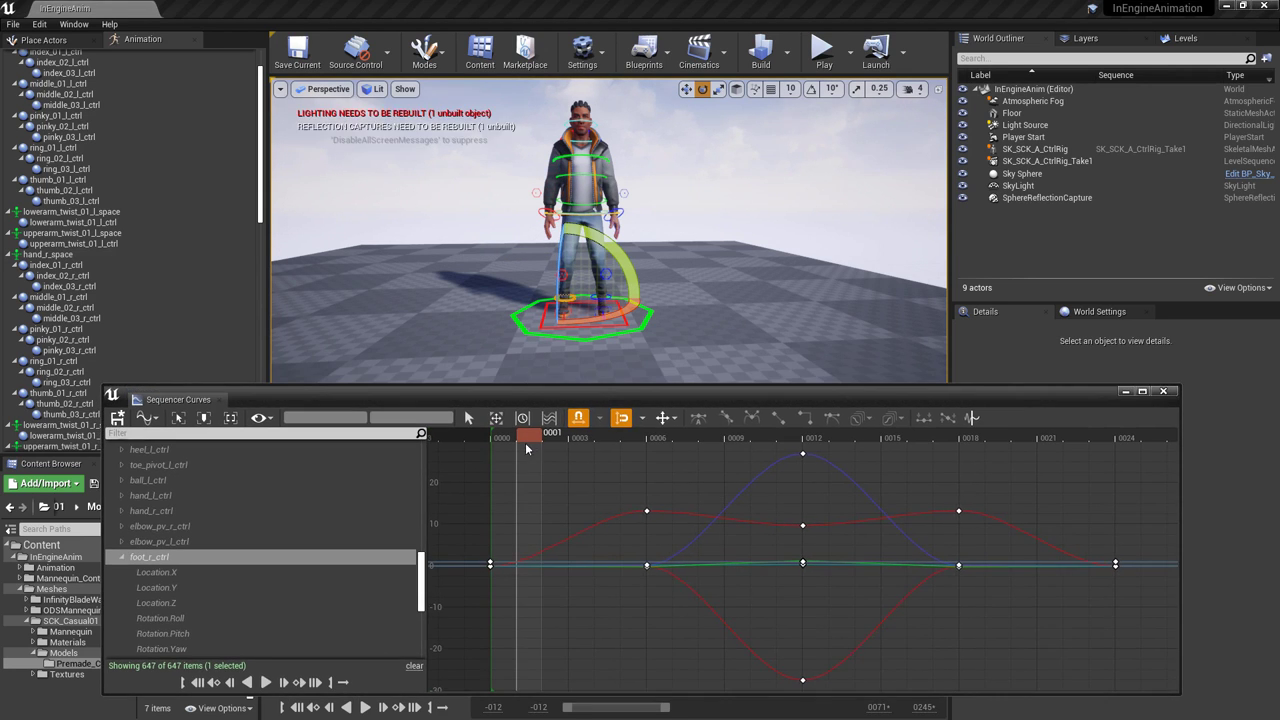
{"action": "left_click_drag", "start_coordinate": [525, 442], "coordinate": [665, 497]}
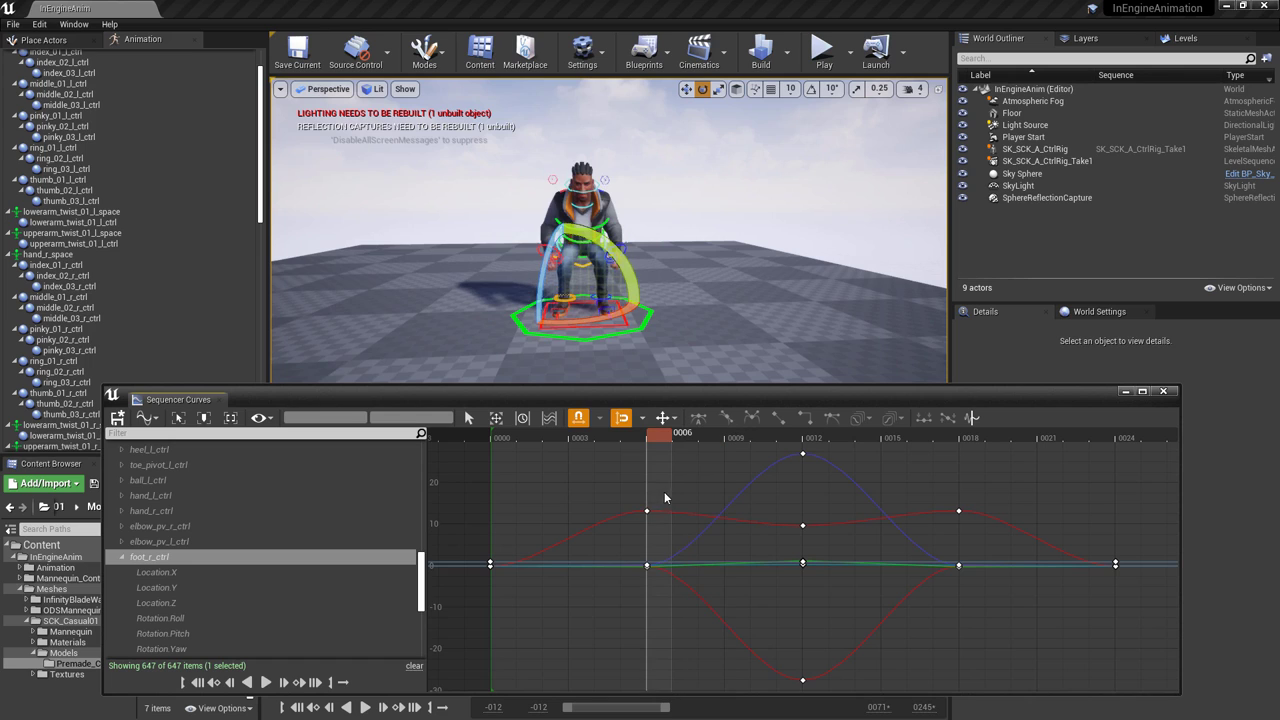
- Isolate foot_r_ctrl's Location X, Y and Z curves and move their frame 6 keys to frame 9
{"action": "left_click", "coordinate": [172, 575]}
{"action": "left_click", "coordinate": [167, 603], "text": "shift"}
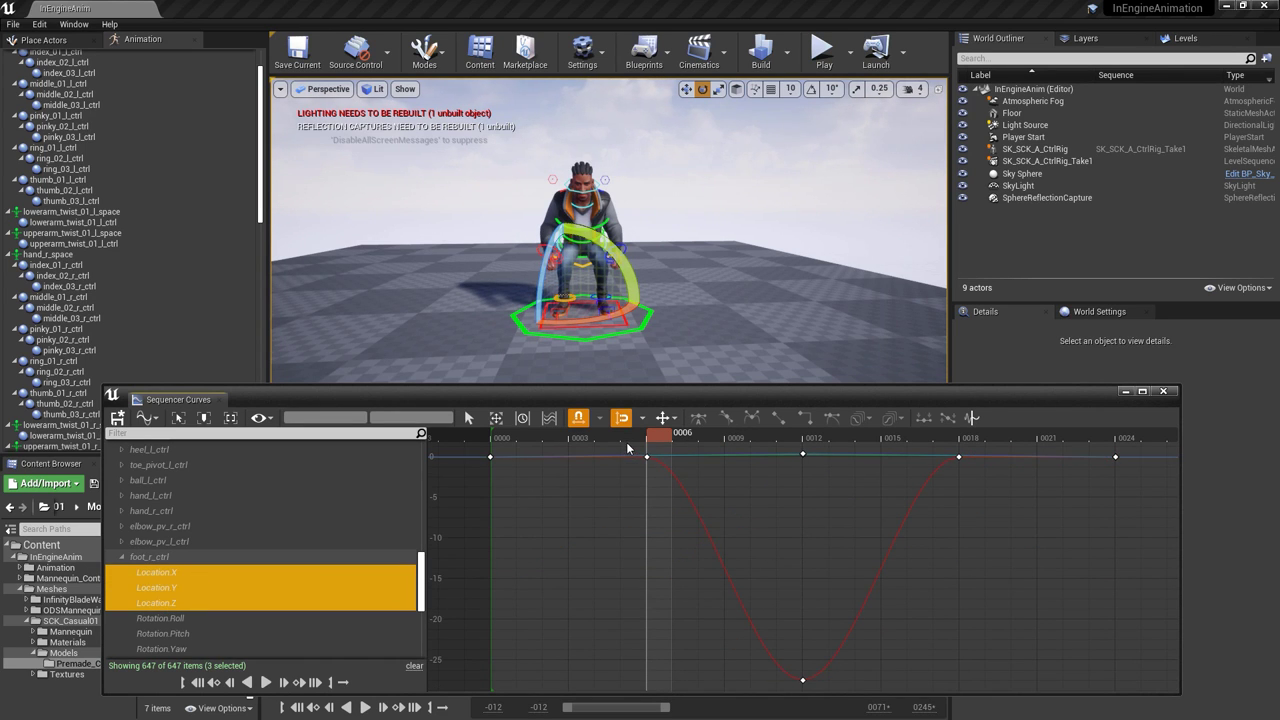
{"action": "left_click_drag", "start_coordinate": [624, 441], "coordinate": [652, 461]}
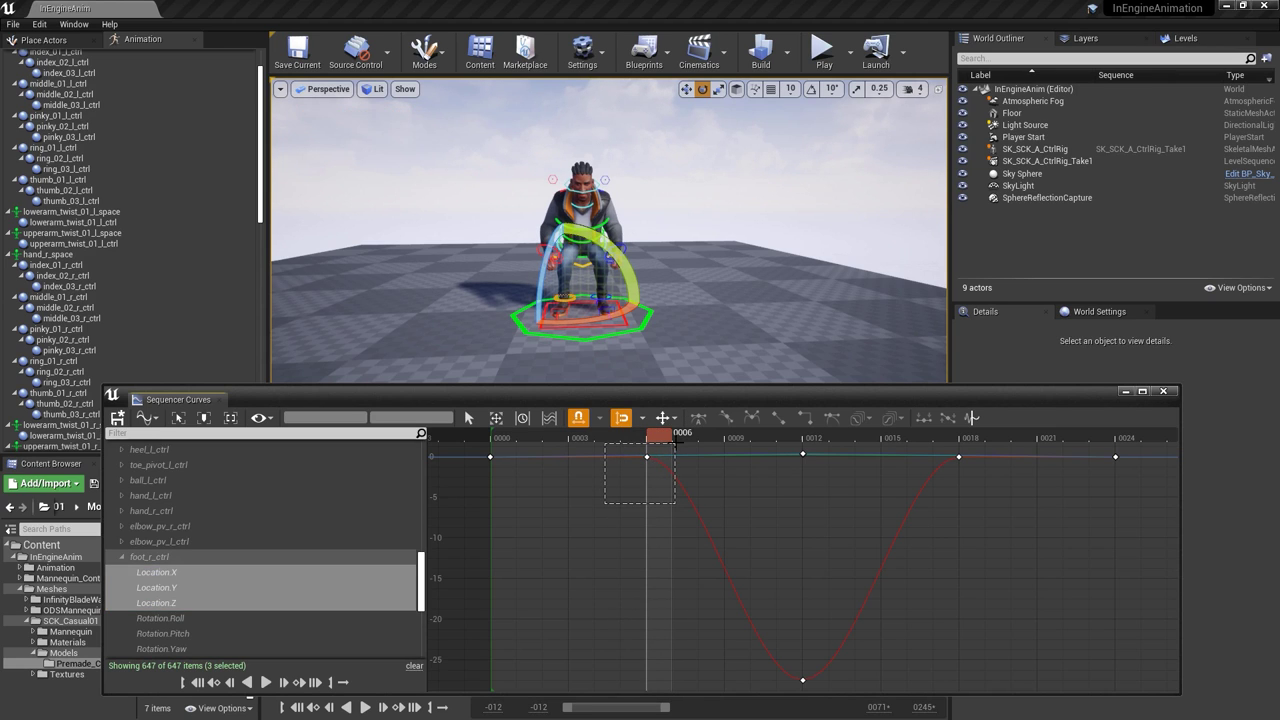
{"action": "left_click_drag", "start_coordinate": [604, 503], "coordinate": [606, 500]}
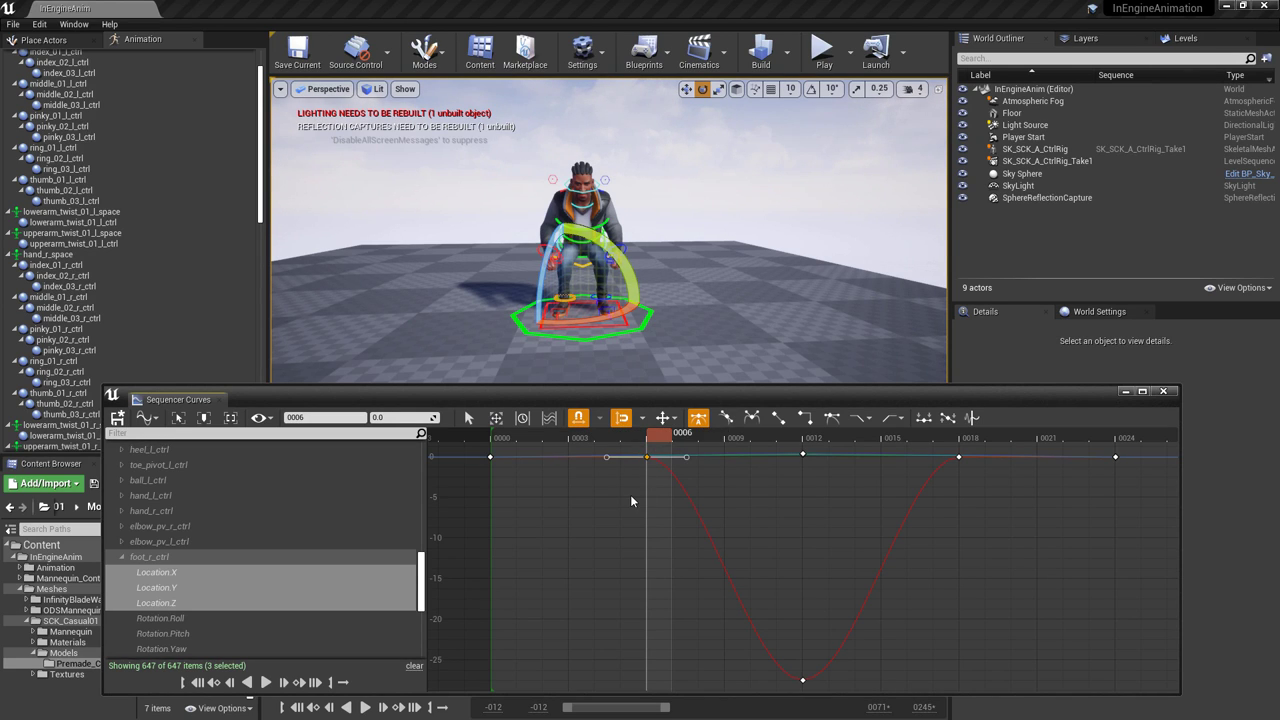
{"action": "middle_click_drag", "start_coordinate": [627, 491], "coordinate": [640, 491]}
{"action": "left_click_drag", "start_coordinate": [664, 435], "coordinate": [713, 445]}
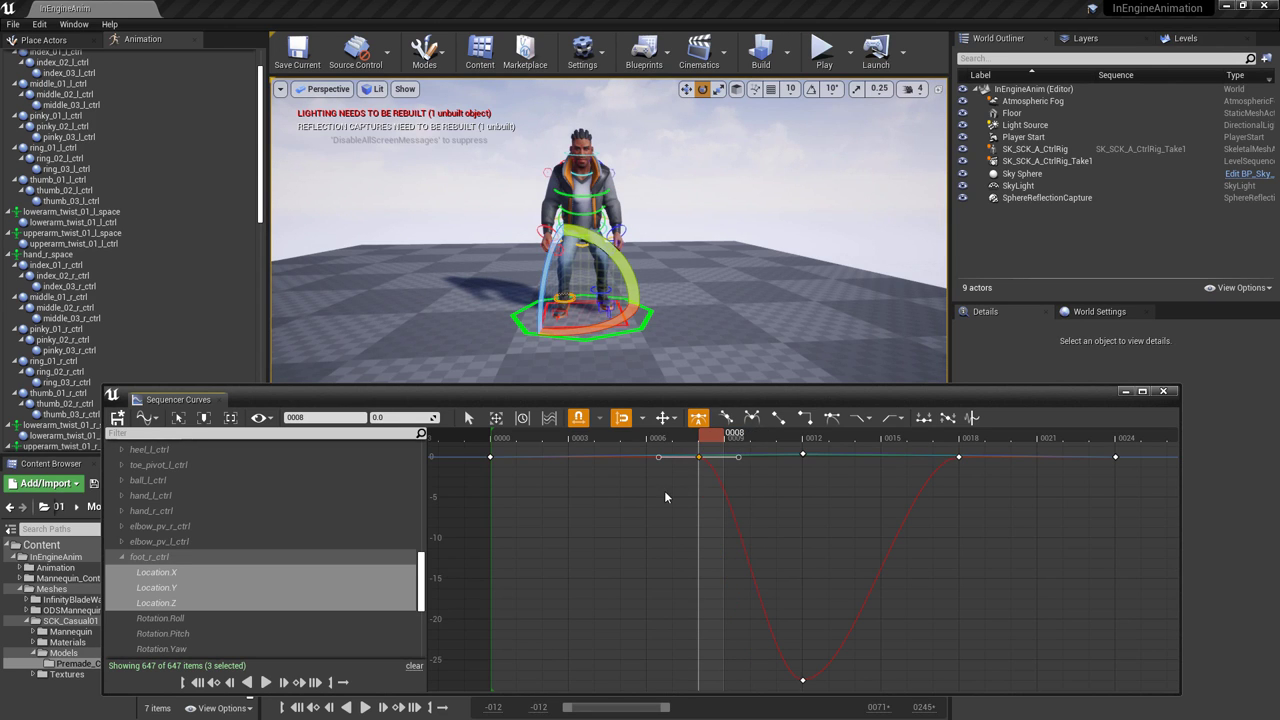
{"action": "middle_click_drag", "start_coordinate": [665, 493], "coordinate": [686, 497]}
{"action": "left_click_drag", "start_coordinate": [724, 445], "coordinate": [744, 470]}
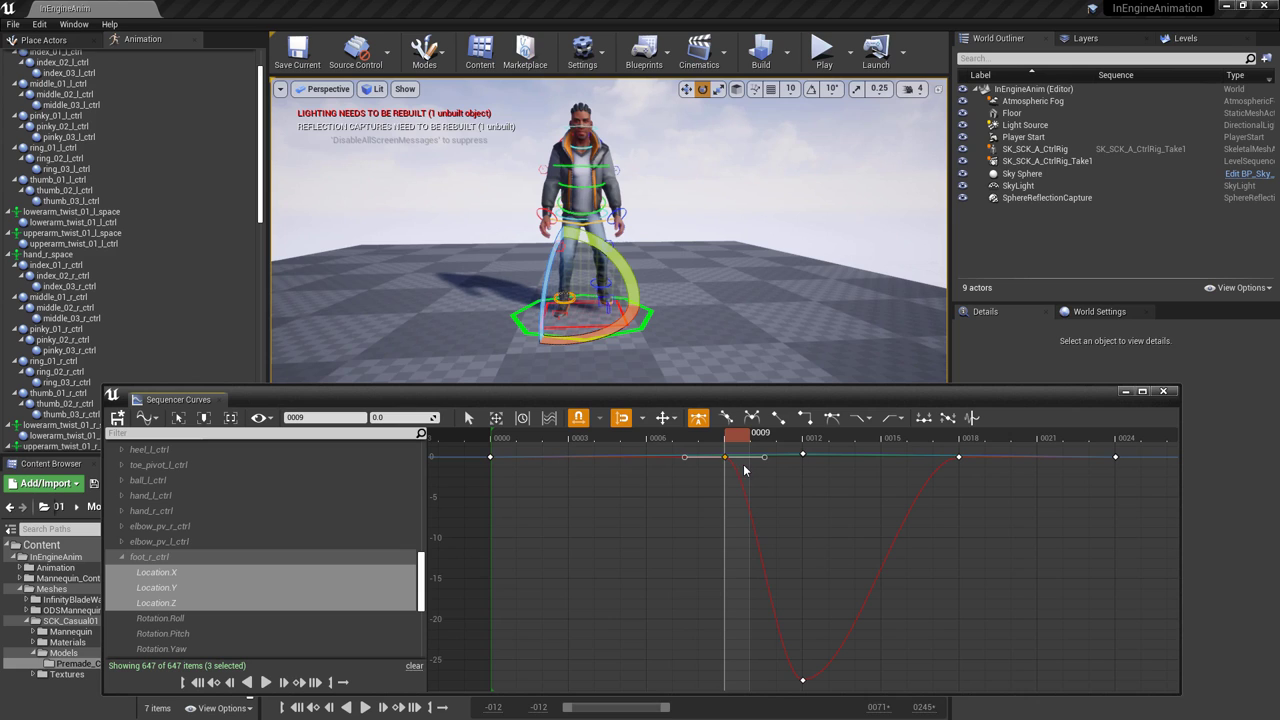
- Move foot_l_ctrl's Location X, Y and Z keys from frame 6 to frame 10 and play back the jump
{"action": "left_click", "coordinate": [598, 283]}
{"action": "left_click", "coordinate": [158, 573]}
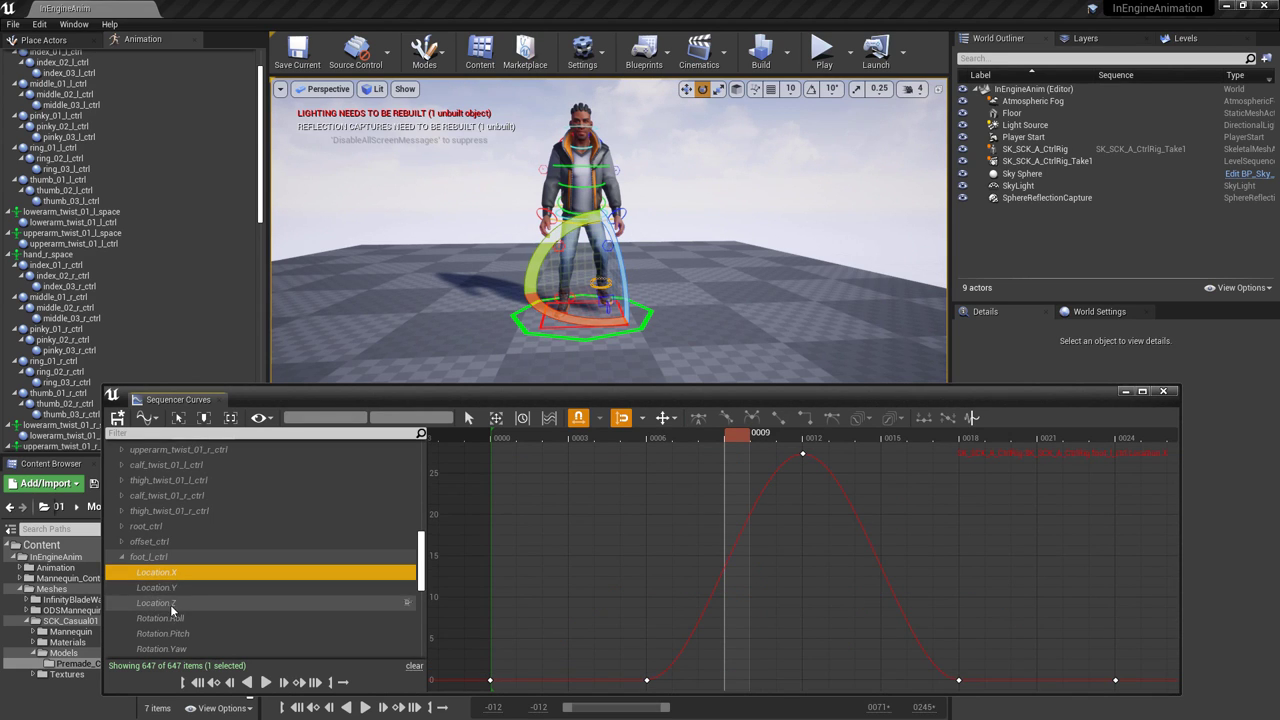
{"action": "left_click", "coordinate": [172, 604], "text": "shift"}
{"action": "scroll", "coordinate": [644, 586], "scroll_direction": "down", "scroll_amount": 1}
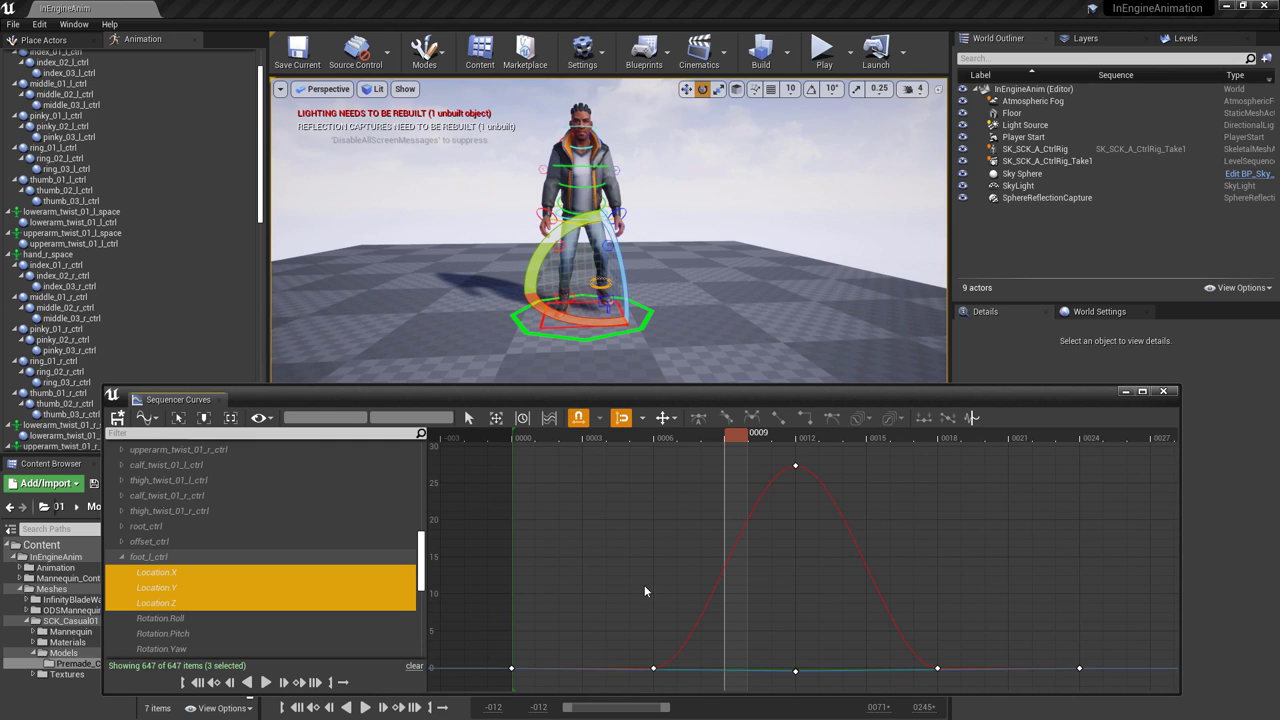
{"action": "right_click_drag", "start_coordinate": [644, 585], "coordinate": [633, 517]}
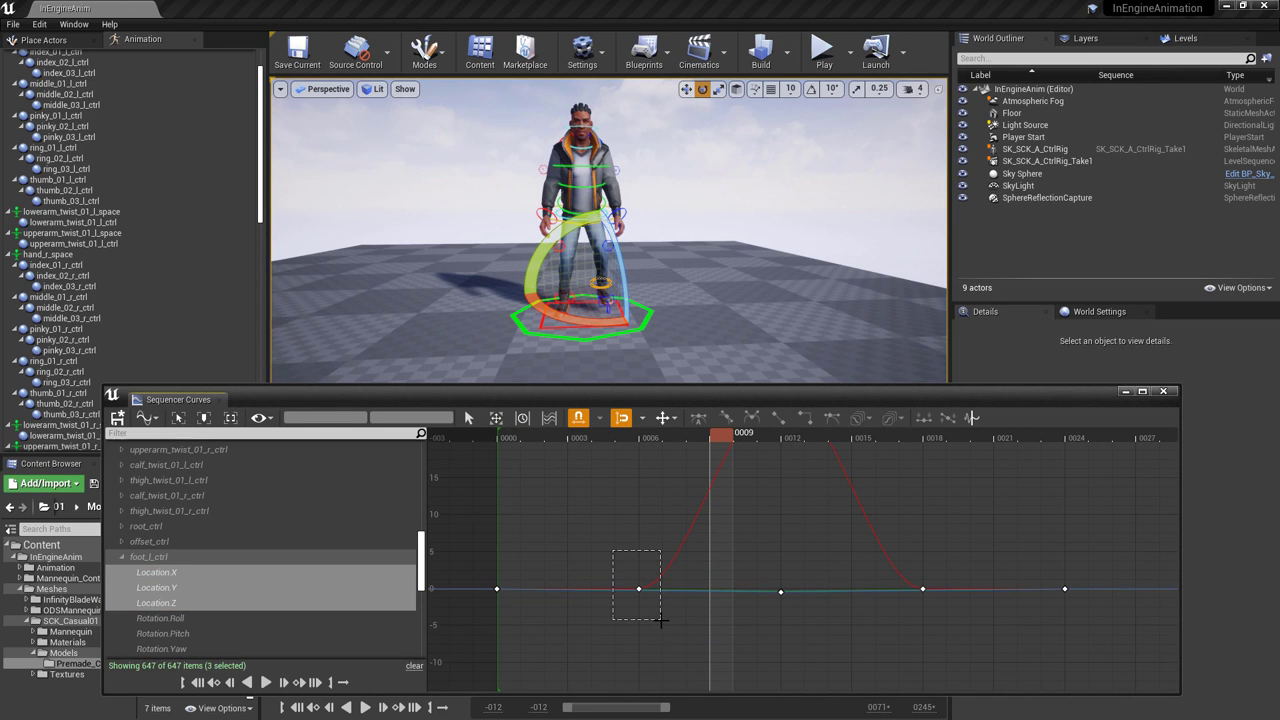
{"action": "left_click_drag", "start_coordinate": [660, 620], "coordinate": [660, 620]}
{"action": "middle_click_drag", "start_coordinate": [606, 537], "coordinate": [677, 548]}
{"action": "left_click_drag", "start_coordinate": [727, 444], "coordinate": [509, 454]}
{"action": "key", "text": "space"}
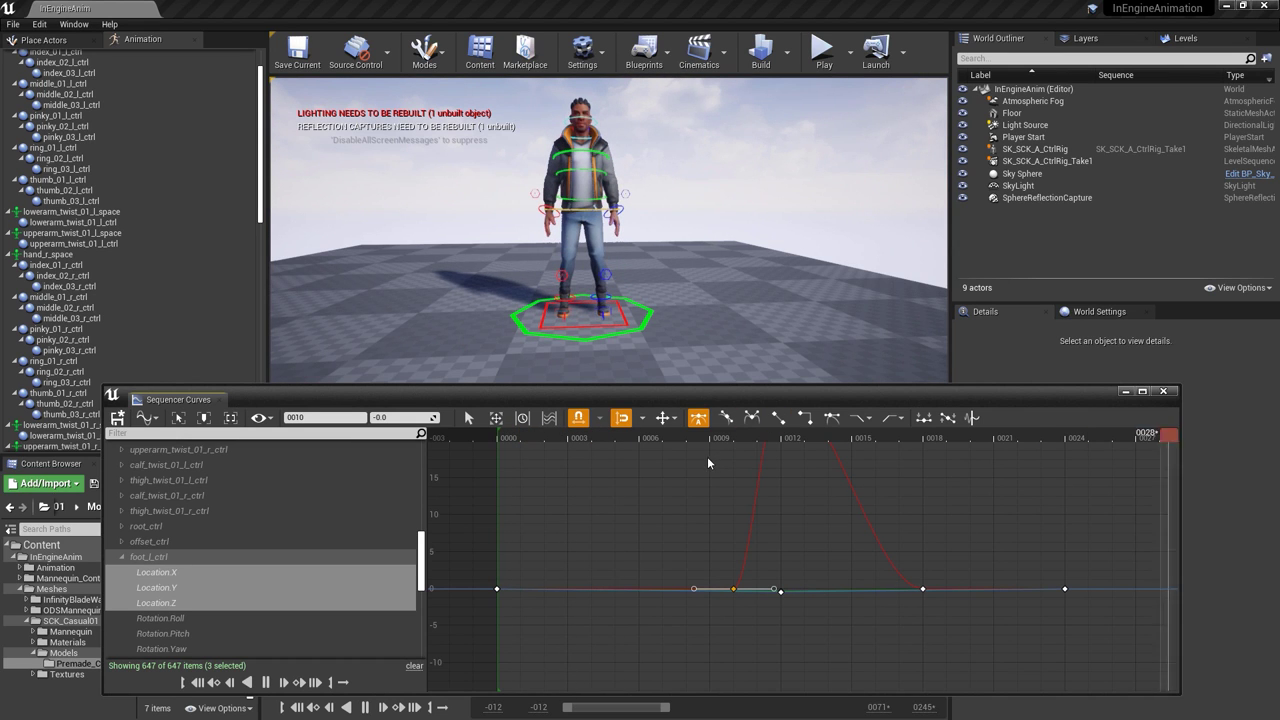
{"action": "key", "text": "space"}
{"action": "key", "text": "space"}
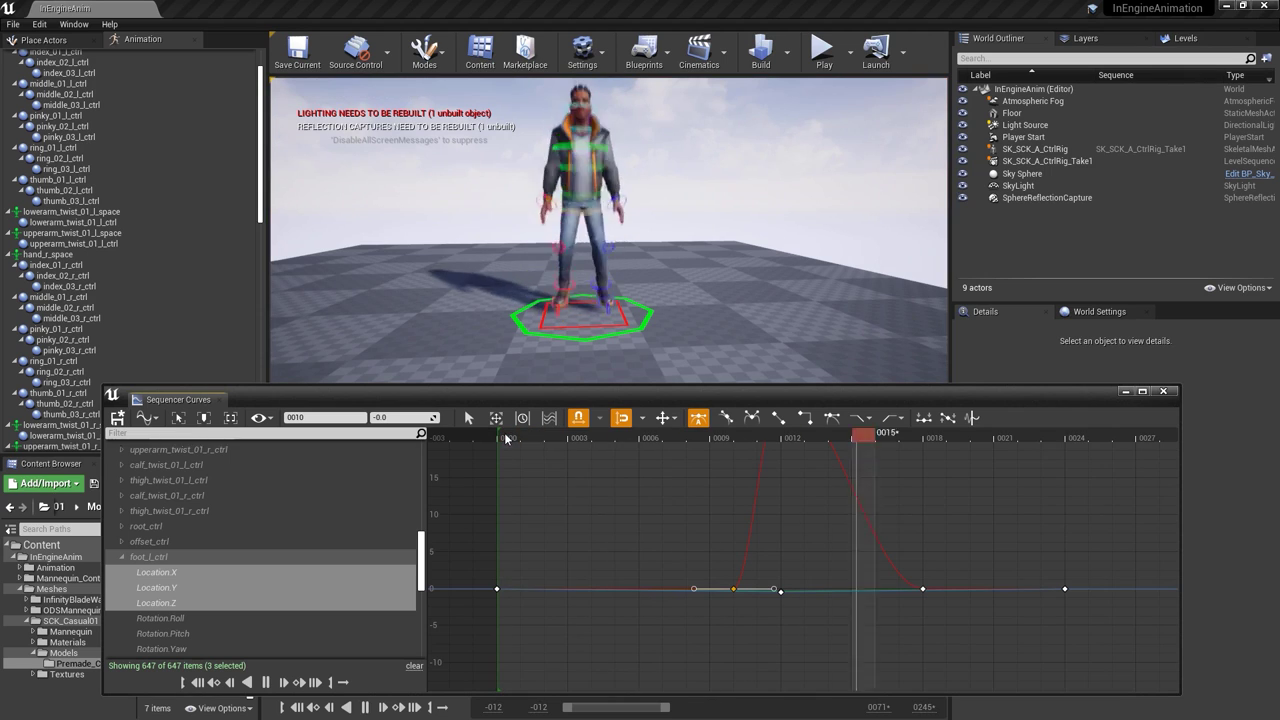
- Leave the curve editor and, at frame 12, reposition elbow_pv_r_ctrl and elbow_pv_l_ctrl one at a time
{"action": "left_click_drag", "start_coordinate": [546, 437], "coordinate": [812, 441]}
{"action": "left_click", "coordinate": [534, 165]}
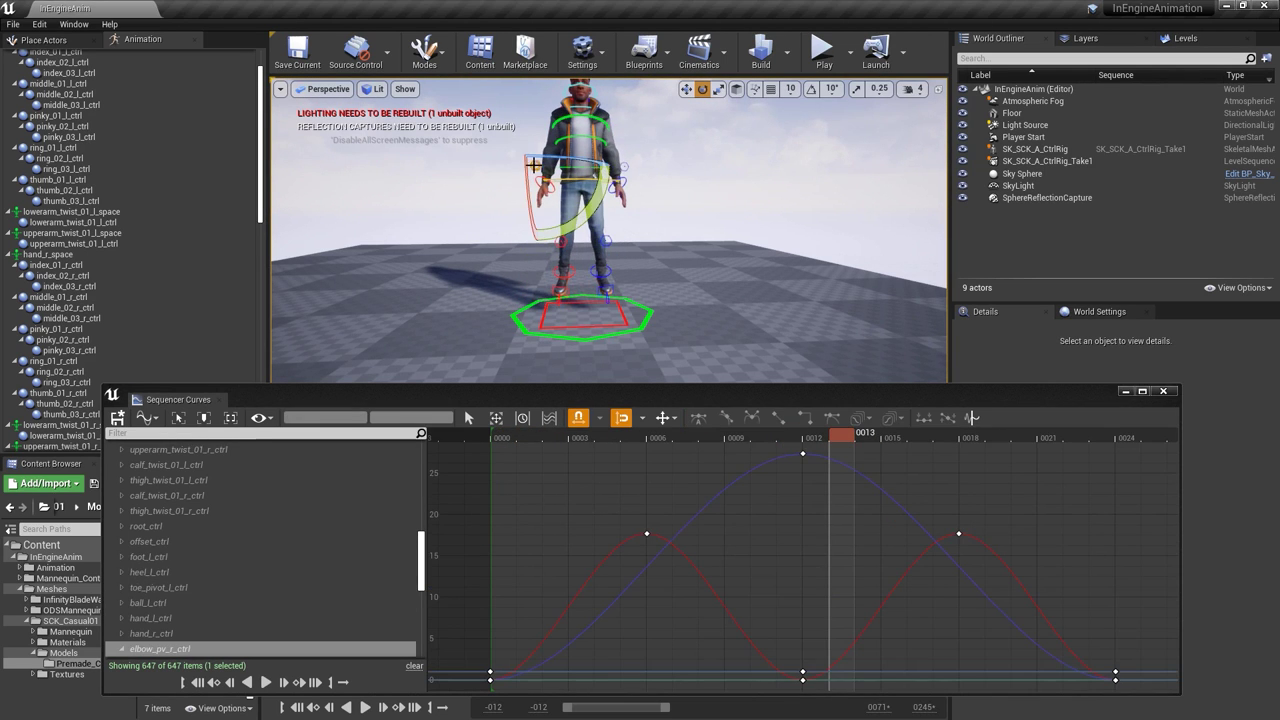
{"action": "left_click", "coordinate": [623, 167], "text": "shift"}
{"action": "left_click", "coordinate": [1126, 392]}
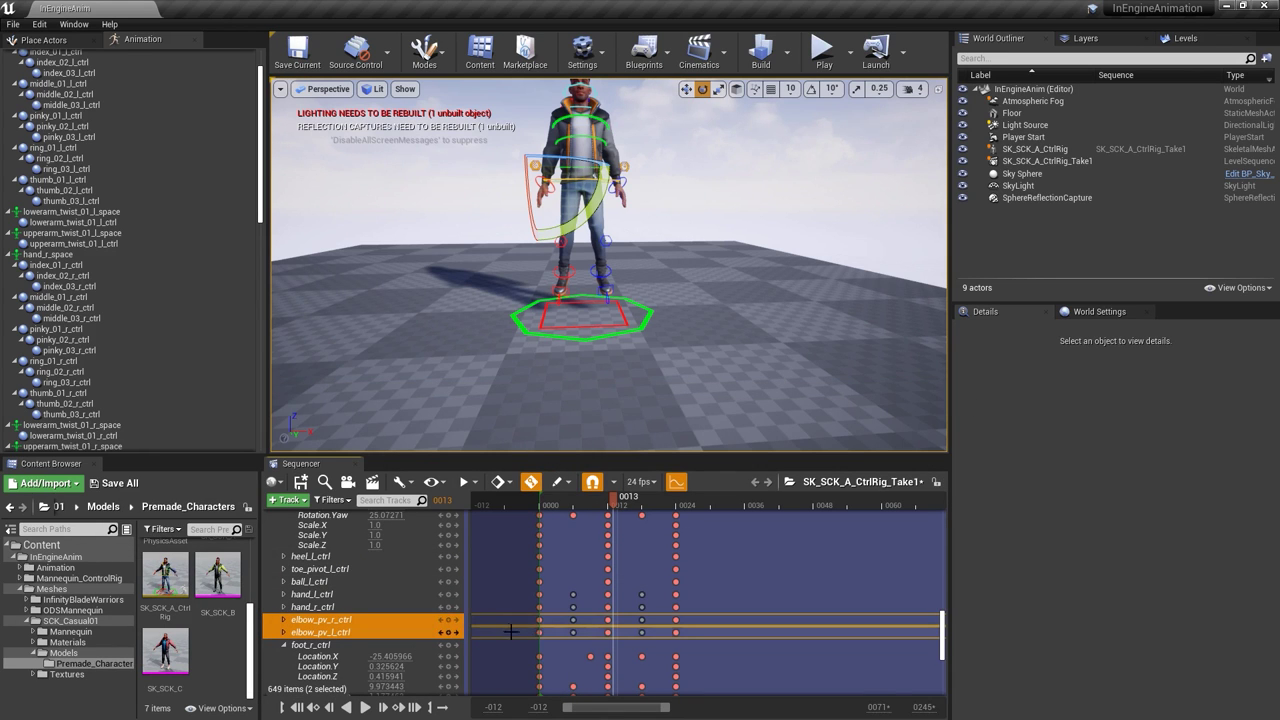
{"action": "left_click", "coordinate": [441, 612]}
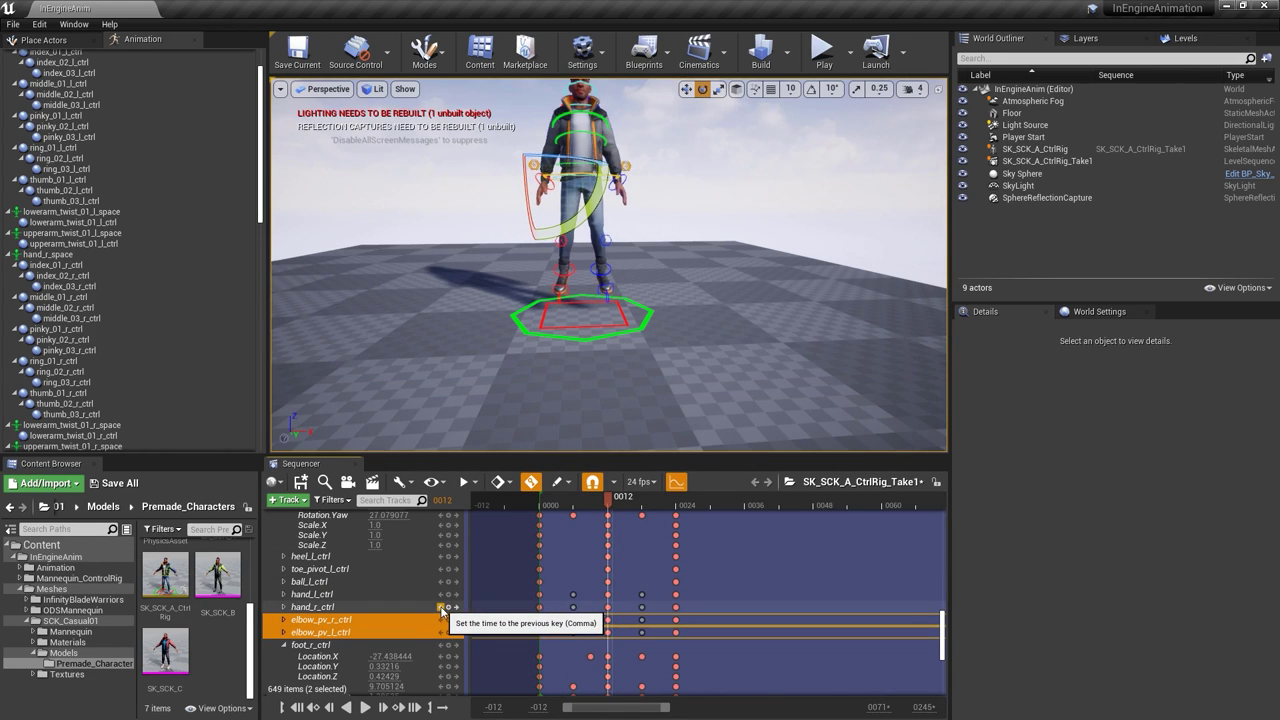
{"action": "key", "text": "ctrl+z"}
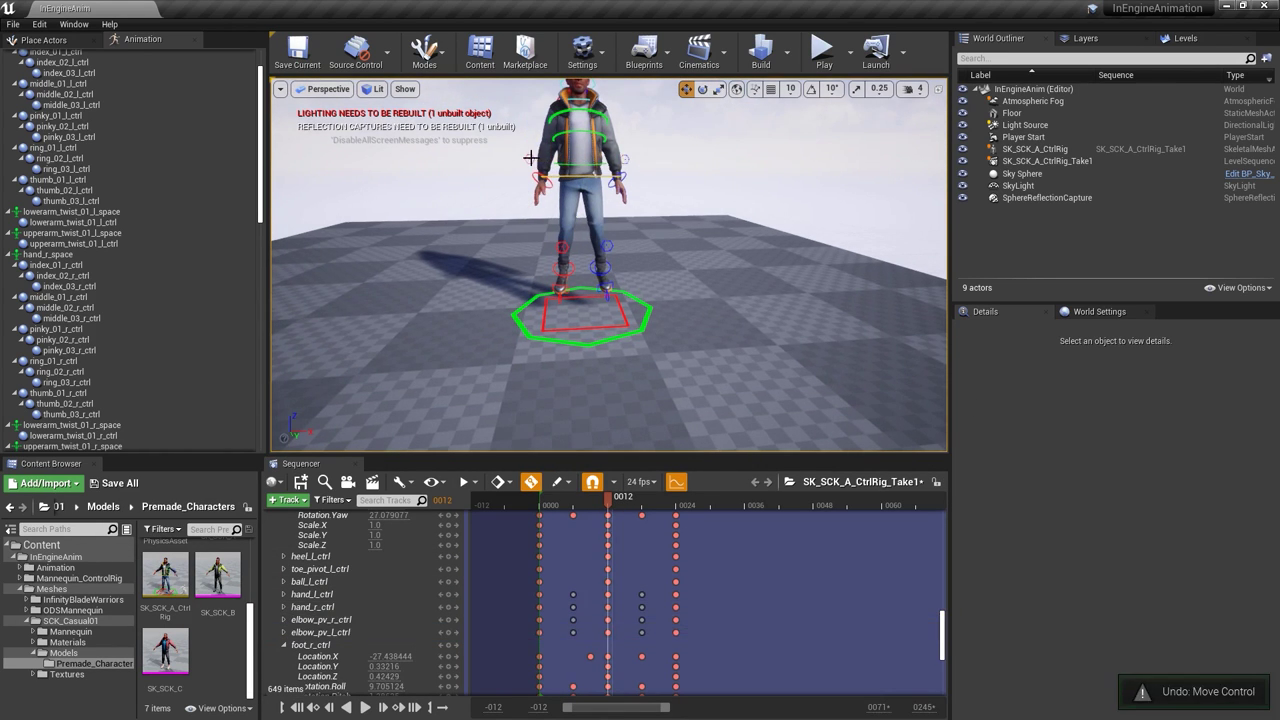
{"action": "left_click", "coordinate": [536, 150]}
{"action": "left_click", "coordinate": [627, 157], "text": "shift"}
{"action": "left_click", "coordinate": [624, 157]}
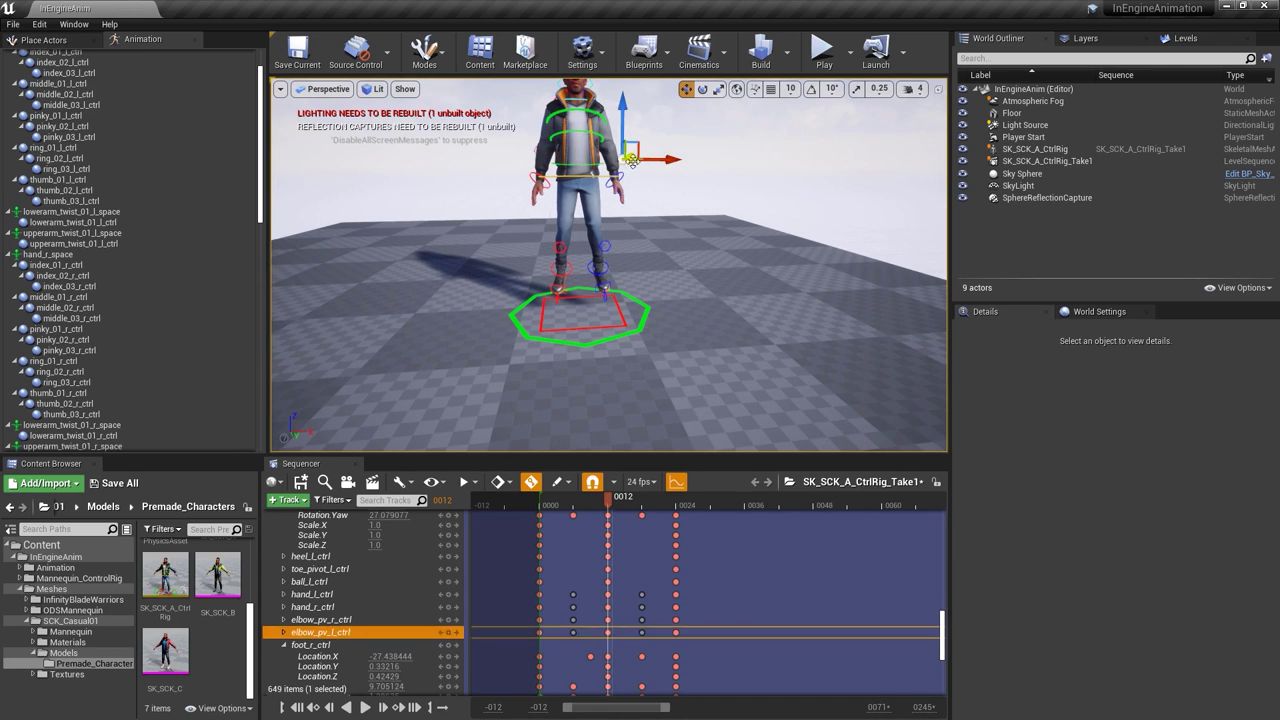
- Play back and scrub the jump up to frame 24, examining the poses from several angles
{"action": "left_click_drag", "start_coordinate": [606, 488], "coordinate": [547, 494]}
{"action": "key", "text": "space"}
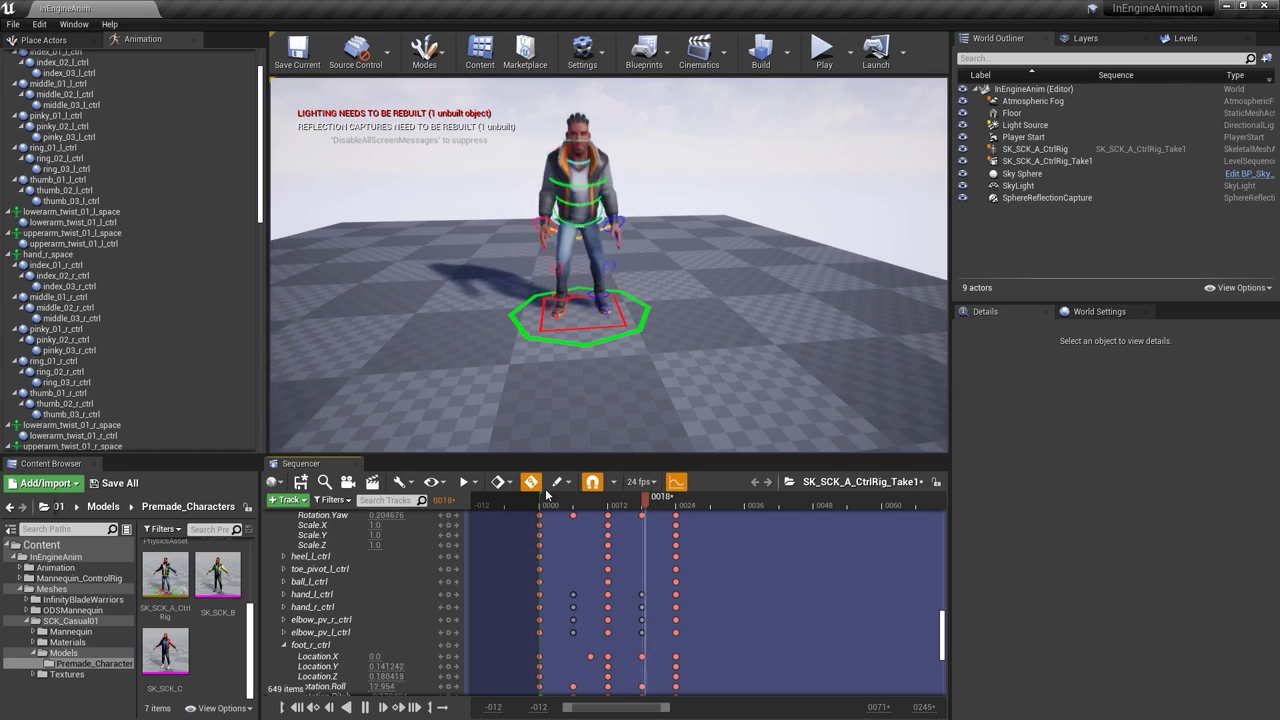
{"action": "key", "text": "space"}
{"action": "left_click_drag", "start_coordinate": [700, 300], "coordinate": [500, 300], "text": "alt"}
{"action": "left_click", "coordinate": [457, 557]}
{"action": "left_click", "coordinate": [457, 557]}
{"action": "left_click", "coordinate": [642, 497]}
{"action": "left_click_drag", "start_coordinate": [640, 300], "coordinate": [680, 300], "text": "alt"}
{"action": "left_click", "coordinate": [457, 569]}
{"action": "left_click_drag", "start_coordinate": [643, 498], "coordinate": [681, 514]}
{"action": "key", "text": "space"}
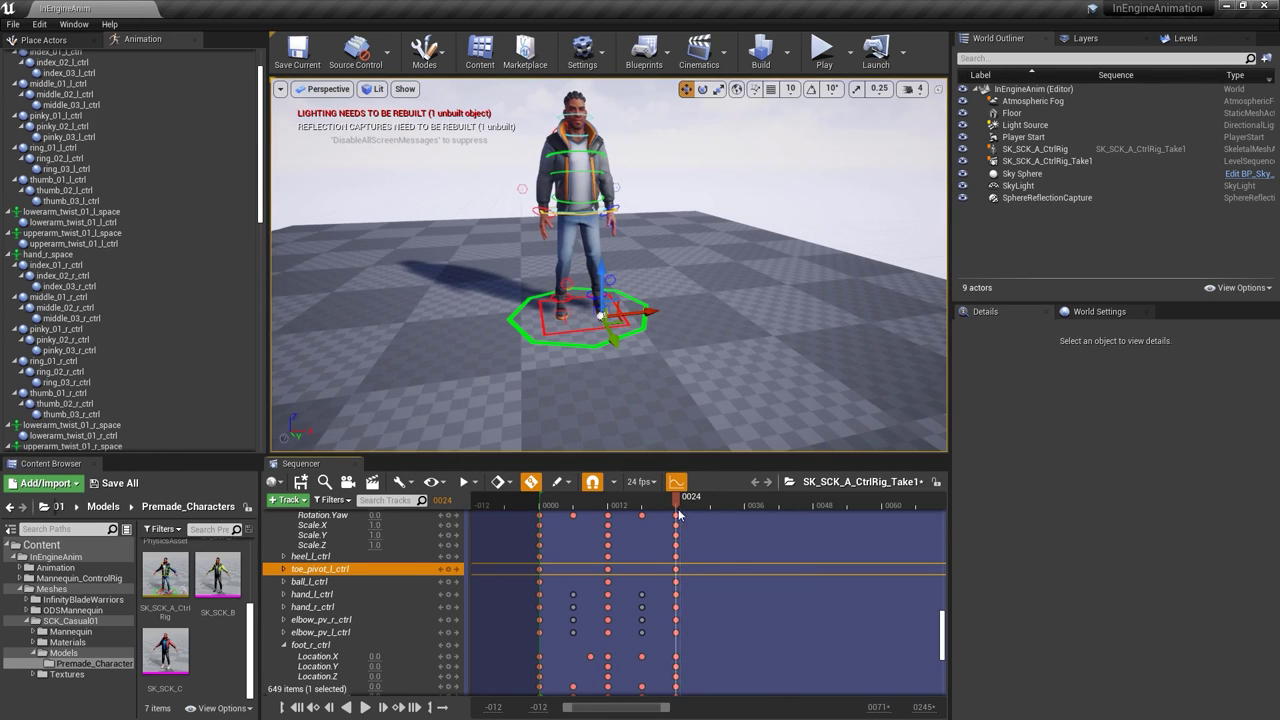
- At frame 24, adjust elbow_pv_r_ctrl and elbow_pv_l_ctrl for the final standing pose
{"action": "left_click", "coordinate": [523, 188]}
{"action": "left_click_drag", "start_coordinate": [476, 218], "coordinate": [610, 240], "text": "alt"}
{"action": "left_click_drag", "start_coordinate": [541, 221], "coordinate": [542, 223]}
{"action": "left_click_drag", "start_coordinate": [632, 192], "coordinate": [688, 188], "text": "alt"}
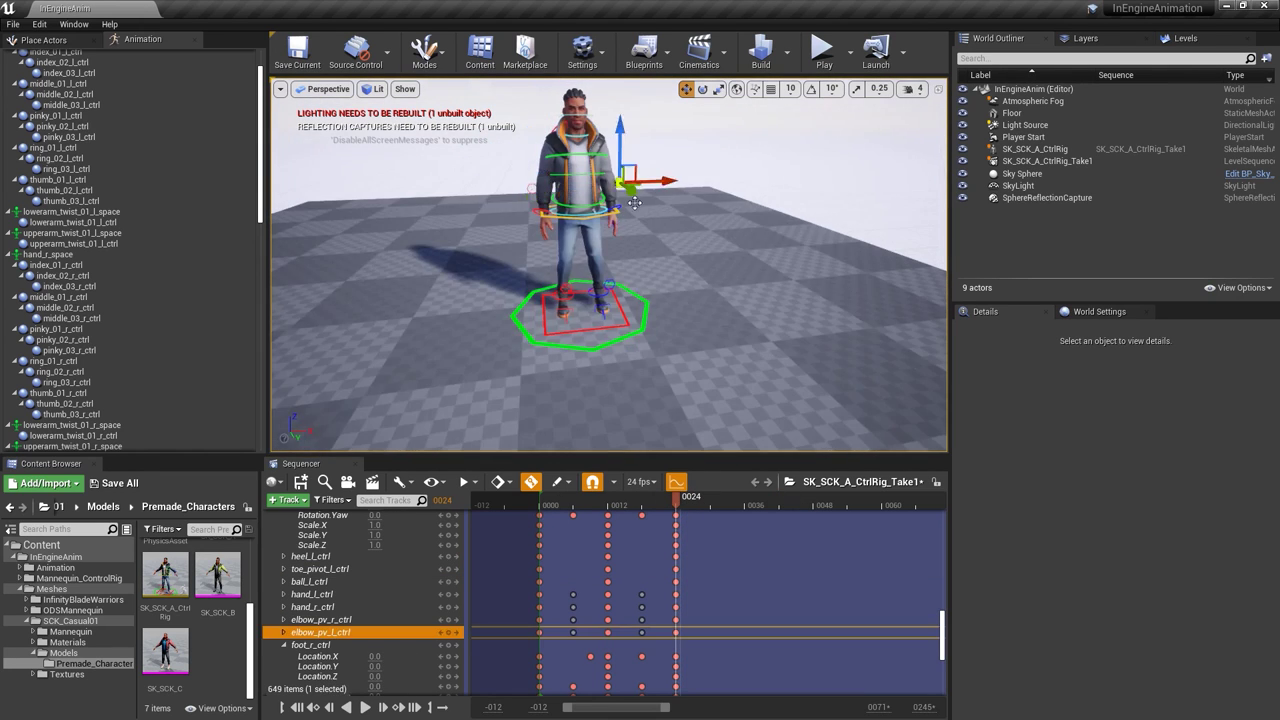
{"action": "mouse_move", "coordinate": [678, 497]}
{"action": "left_mouse_down"}
{"action": "mouse_move", "coordinate": [604, 500]}
{"action": "mouse_move", "coordinate": [683, 513]}
{"action": "left_mouse_up"}
{"action": "key", "text": "space"}
- At frame 22, add in-between keys for hand_l_ctrl and hand_r_ctrl together
{"action": "left_click_drag", "start_coordinate": [640, 290], "coordinate": [730, 290], "text": "alt"}
{"action": "mouse_move", "coordinate": [677, 497]}
{"action": "left_mouse_down"}
{"action": "mouse_move", "coordinate": [637, 497]}
{"action": "mouse_move", "coordinate": [666, 507]}
{"action": "left_mouse_up"}
{"action": "left_click", "coordinate": [456, 606]}
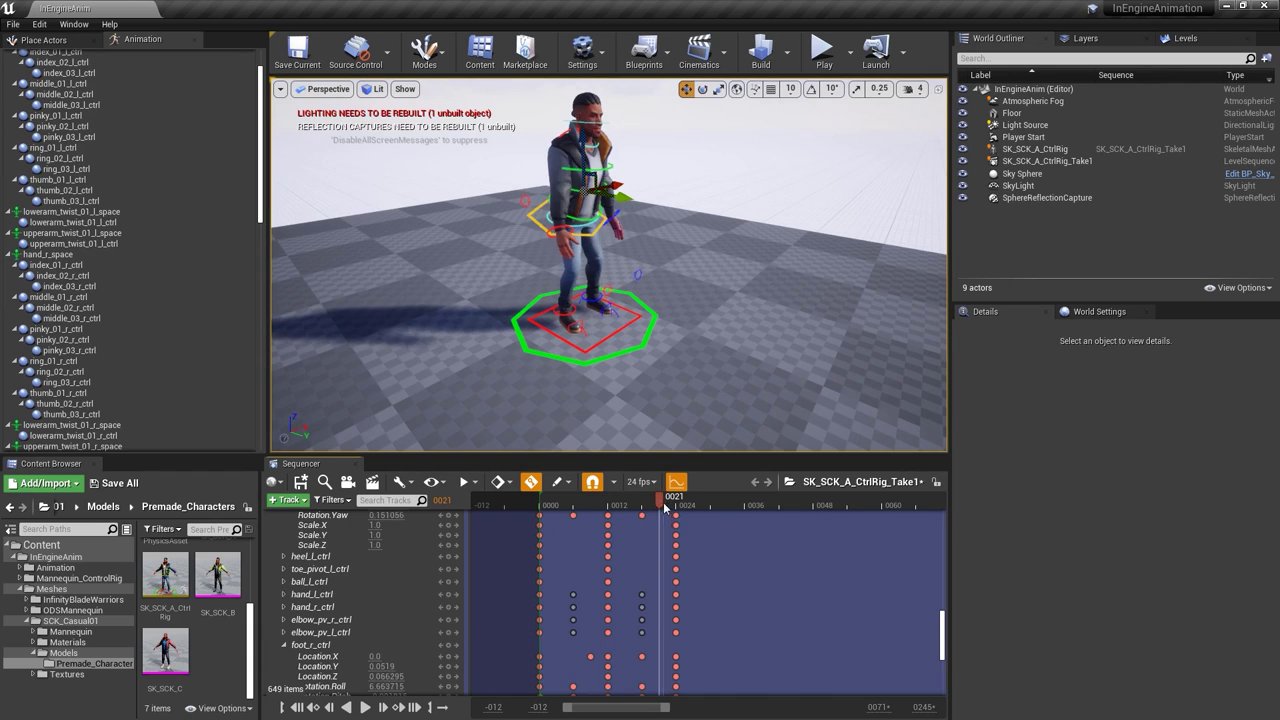
{"action": "left_click", "coordinate": [614, 227]}
{"action": "left_click_drag", "start_coordinate": [631, 266], "coordinate": [560, 224], "text": "alt"}
{"action": "left_click", "coordinate": [538, 210]}
{"action": "left_click", "coordinate": [618, 210], "text": "shift"}
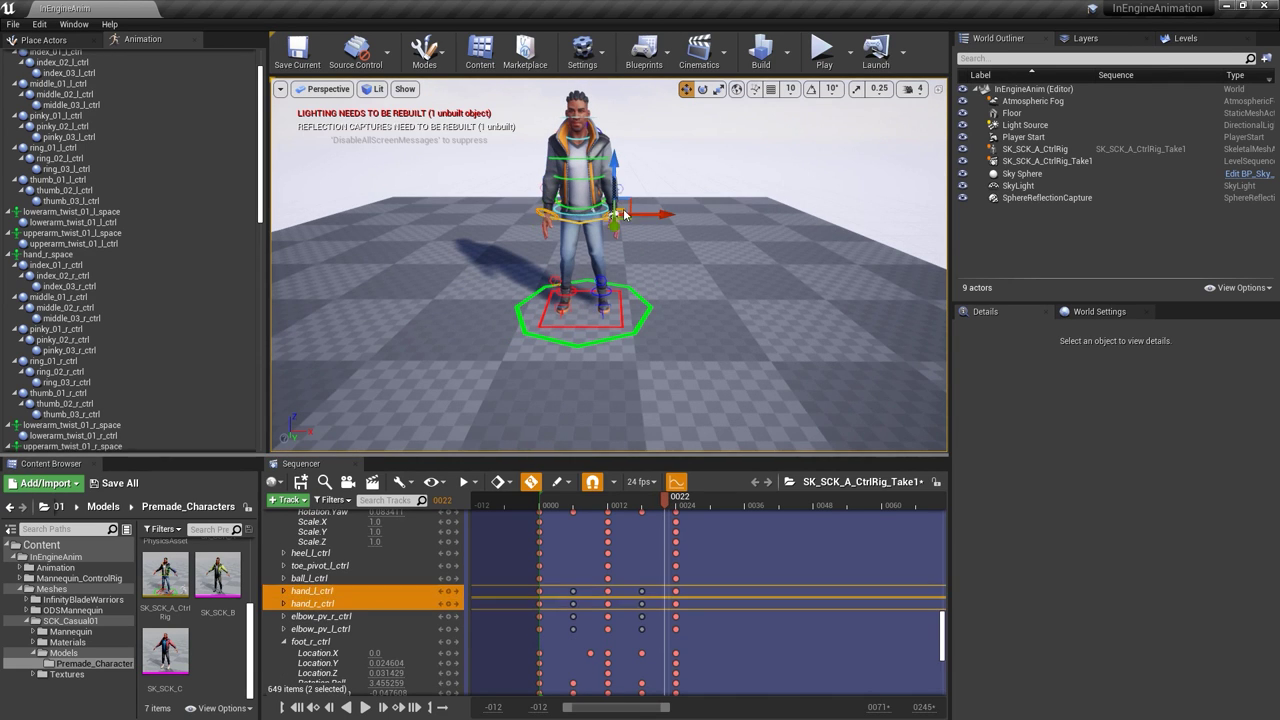
{"action": "key", "text": "s"}
- In the curve editor, isolate body_ctrl's Location.X curve and move its frame 6 key to -32.5
{"action": "left_click_drag", "start_coordinate": [567, 500], "coordinate": [530, 518]}
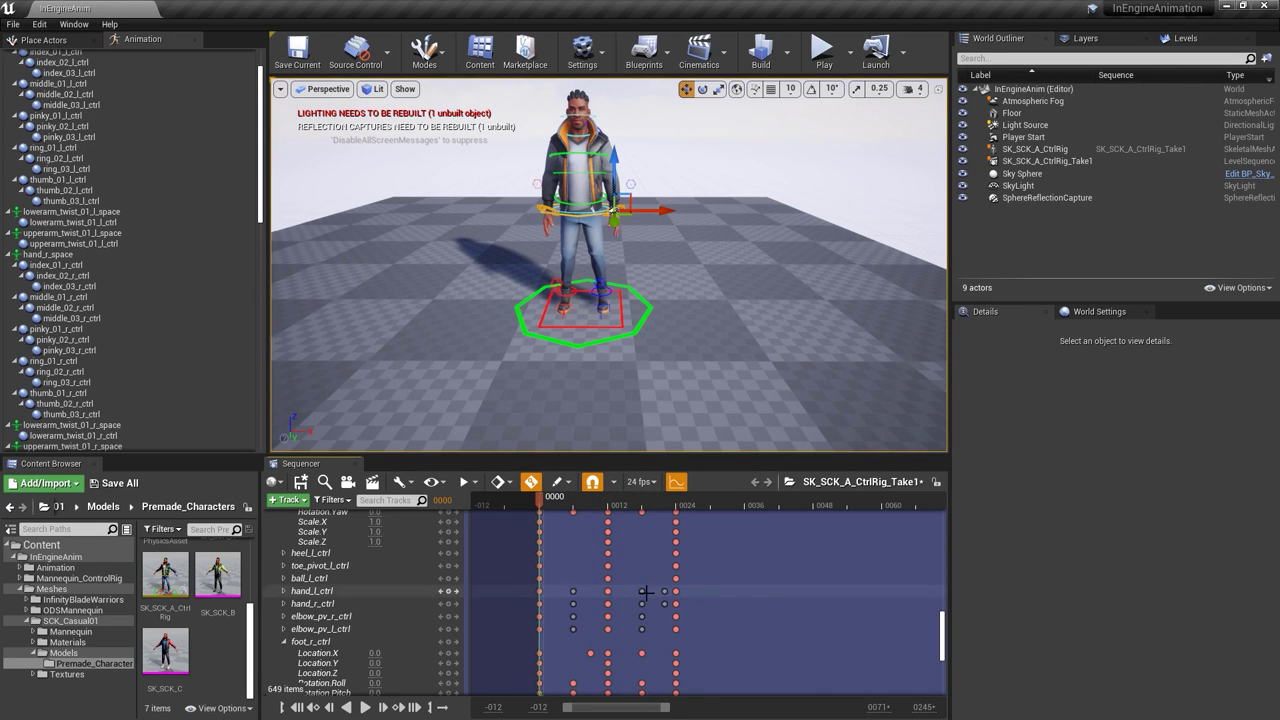
{"action": "left_click", "coordinate": [676, 481]}
{"action": "left_click_drag", "start_coordinate": [526, 396], "coordinate": [966, 234]}
{"action": "left_click", "coordinate": [556, 212]}
{"action": "left_click_drag", "start_coordinate": [818, 235], "coordinate": [554, 311]}
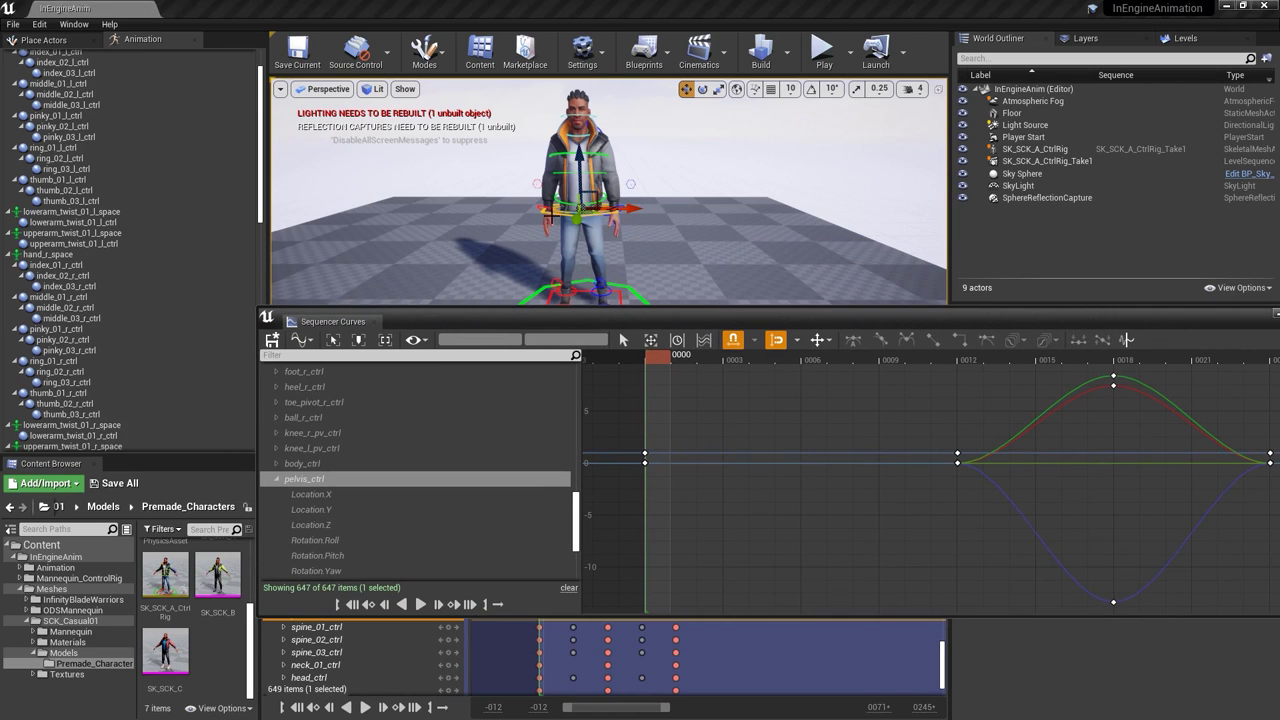
{"action": "left_click", "coordinate": [559, 215]}
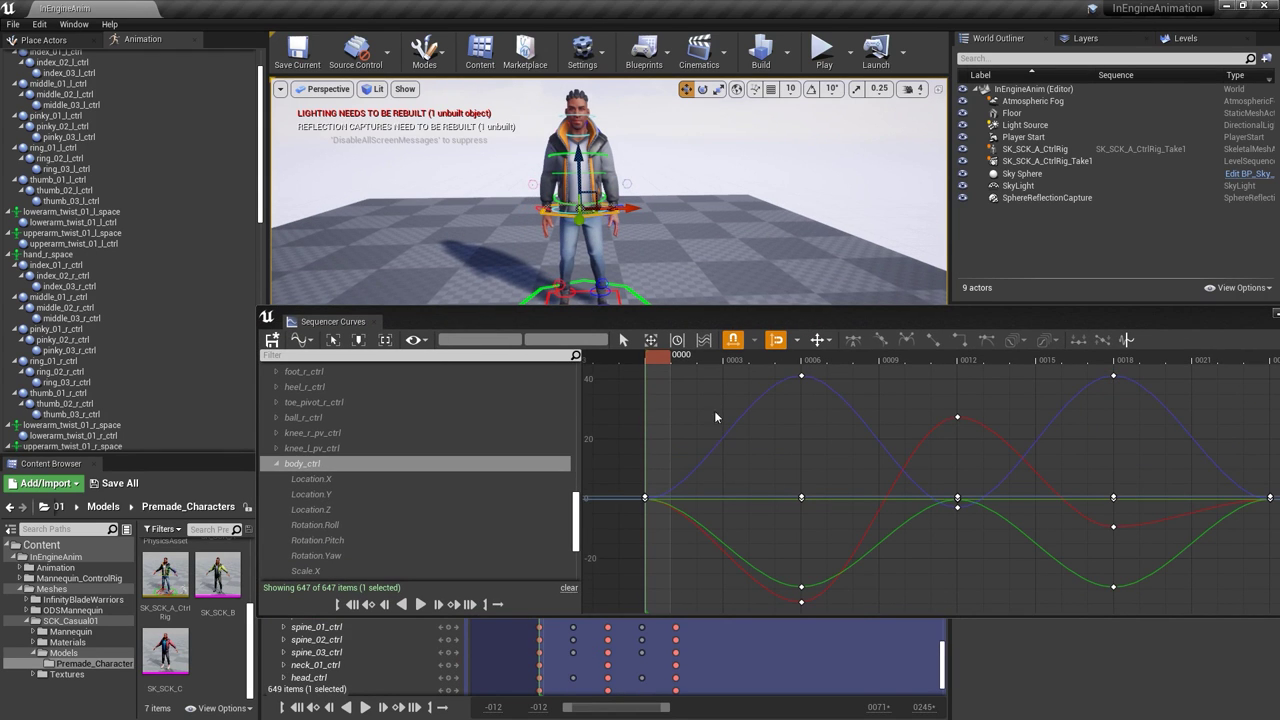
{"action": "left_click", "coordinate": [688, 358]}
{"action": "left_click", "coordinate": [326, 481]}
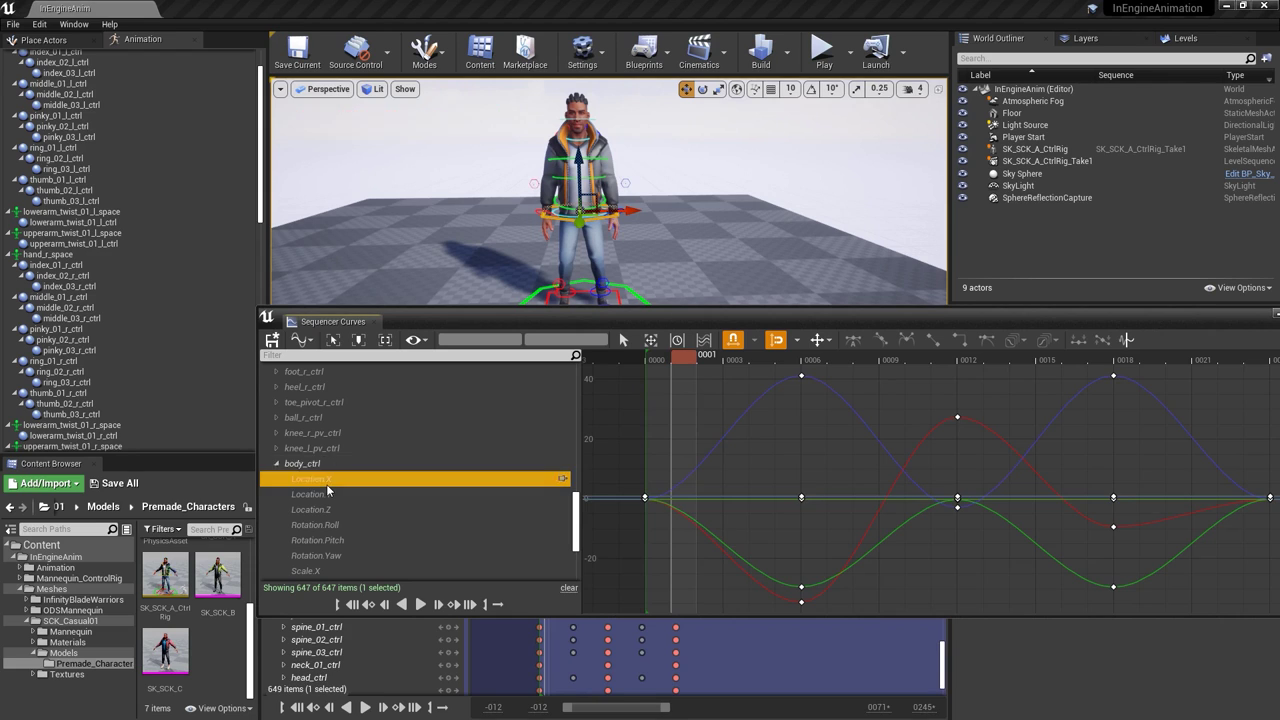
{"action": "left_click_drag", "start_coordinate": [730, 360], "coordinate": [814, 362]}
{"action": "mouse_move", "coordinate": [801, 601]}
{"action": "left_mouse_down"}
{"action": "mouse_move", "coordinate": [802, 574]}
{"action": "mouse_move", "coordinate": [810, 597]}
{"action": "left_mouse_up"}
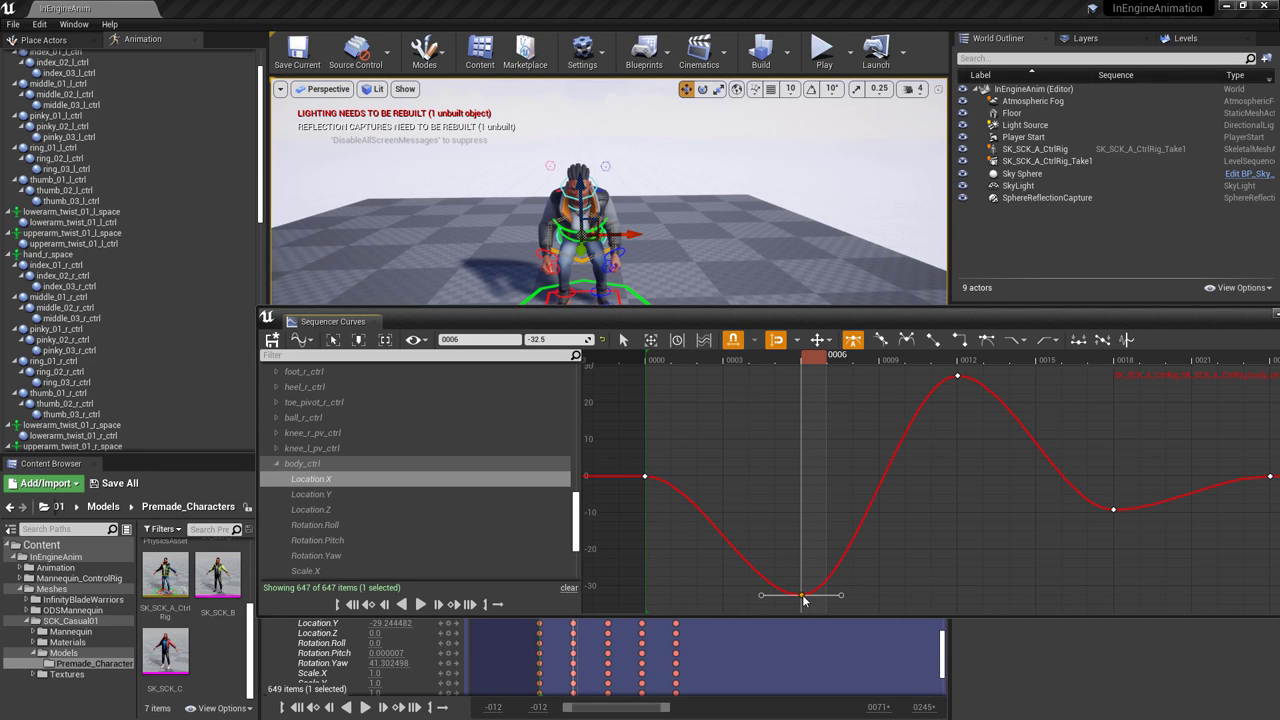
- Break the tangents of the frame 6 Location.X key and angle its outgoing handle steeply upward
{"action": "mouse_move", "coordinate": [801, 597]}
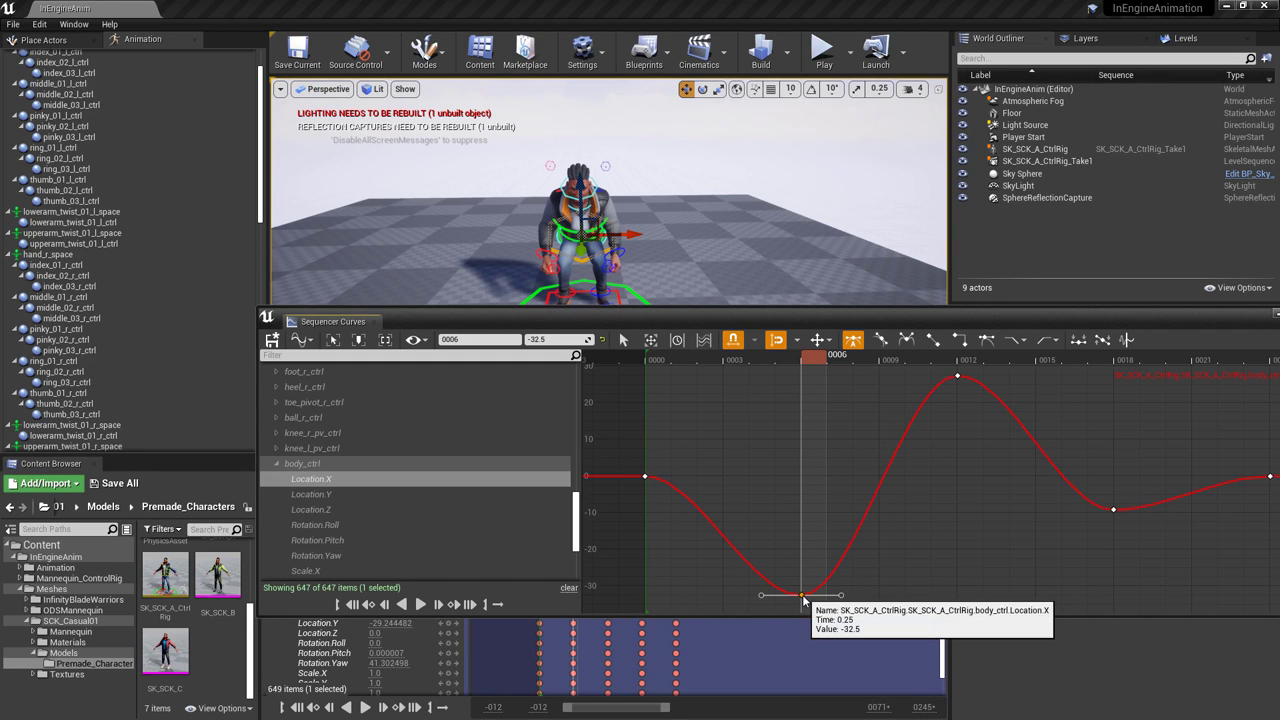
{"action": "left_click", "coordinate": [908, 349]}
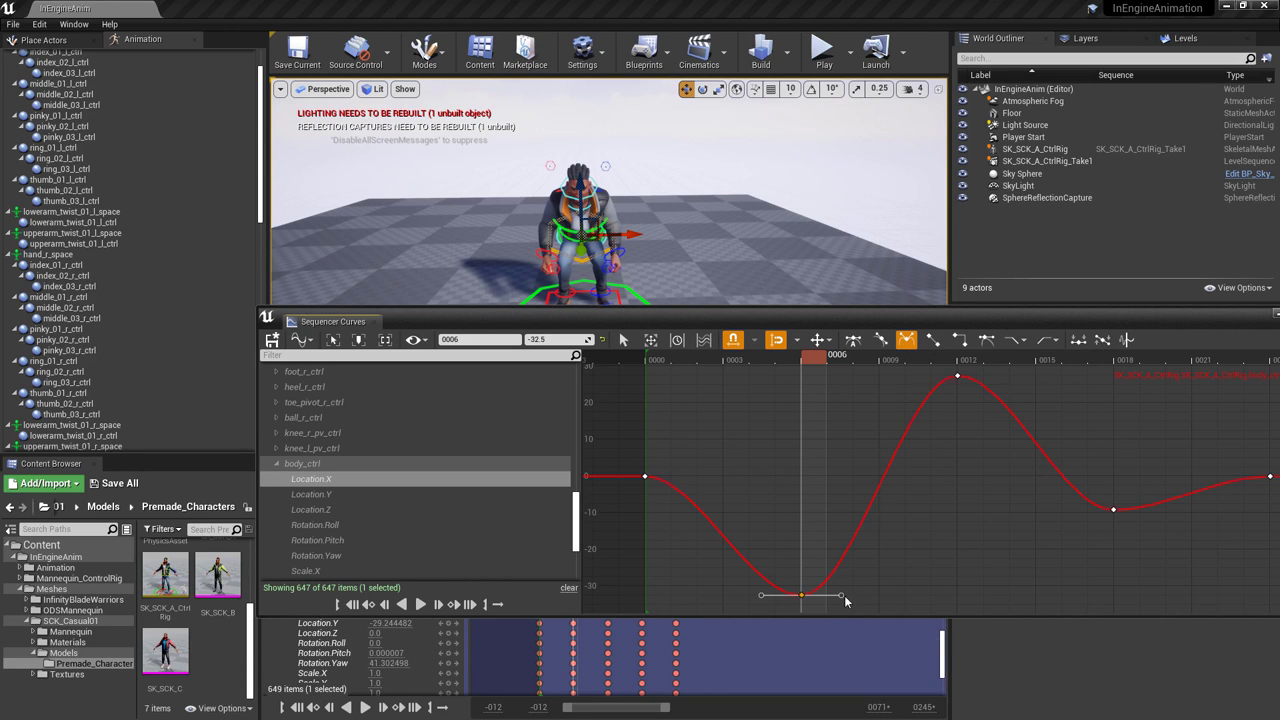
{"action": "left_click_drag", "start_coordinate": [841, 596], "coordinate": [825, 558]}
- Play back the jump and scrub its opening frames to check the reshaped curve, and close the curve editor
{"action": "left_click", "coordinate": [650, 361]}
{"action": "key", "text": "space"}
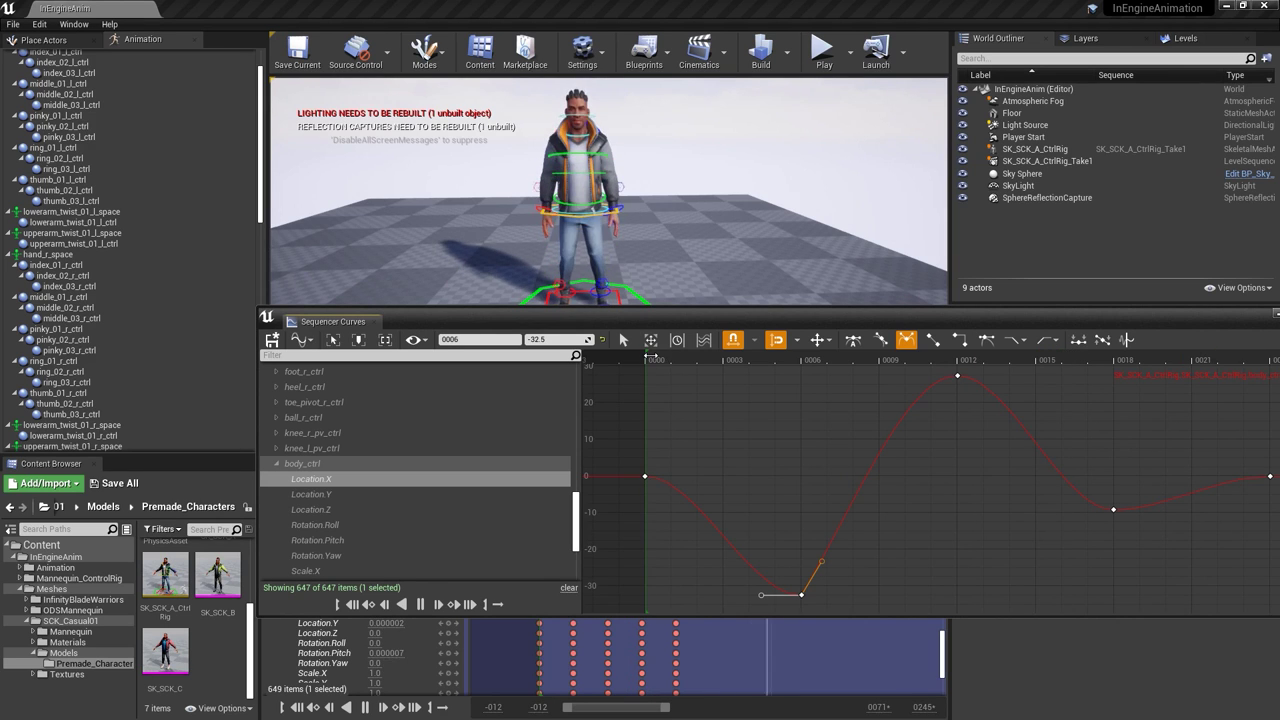
{"action": "left_click", "coordinate": [650, 357]}
{"action": "left_click_drag", "start_coordinate": [1034, 314], "coordinate": [966, 320]}
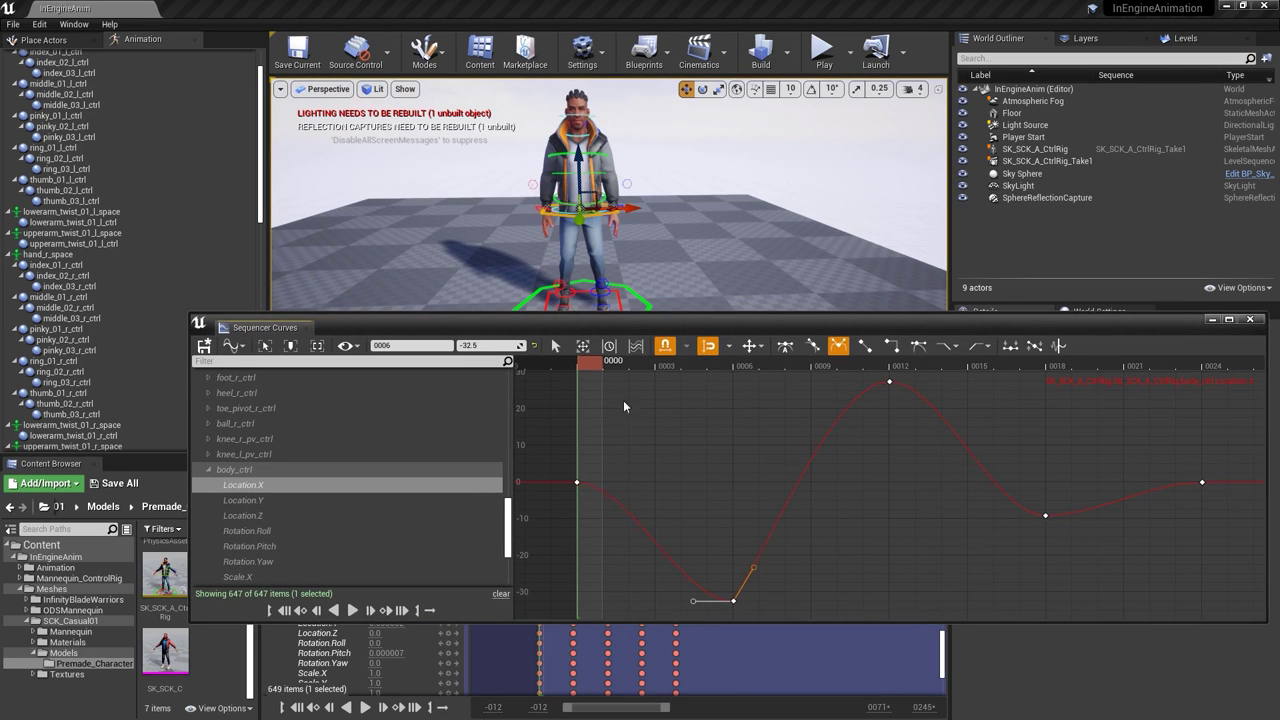
{"action": "left_click_drag", "start_coordinate": [600, 362], "coordinate": [663, 362]}
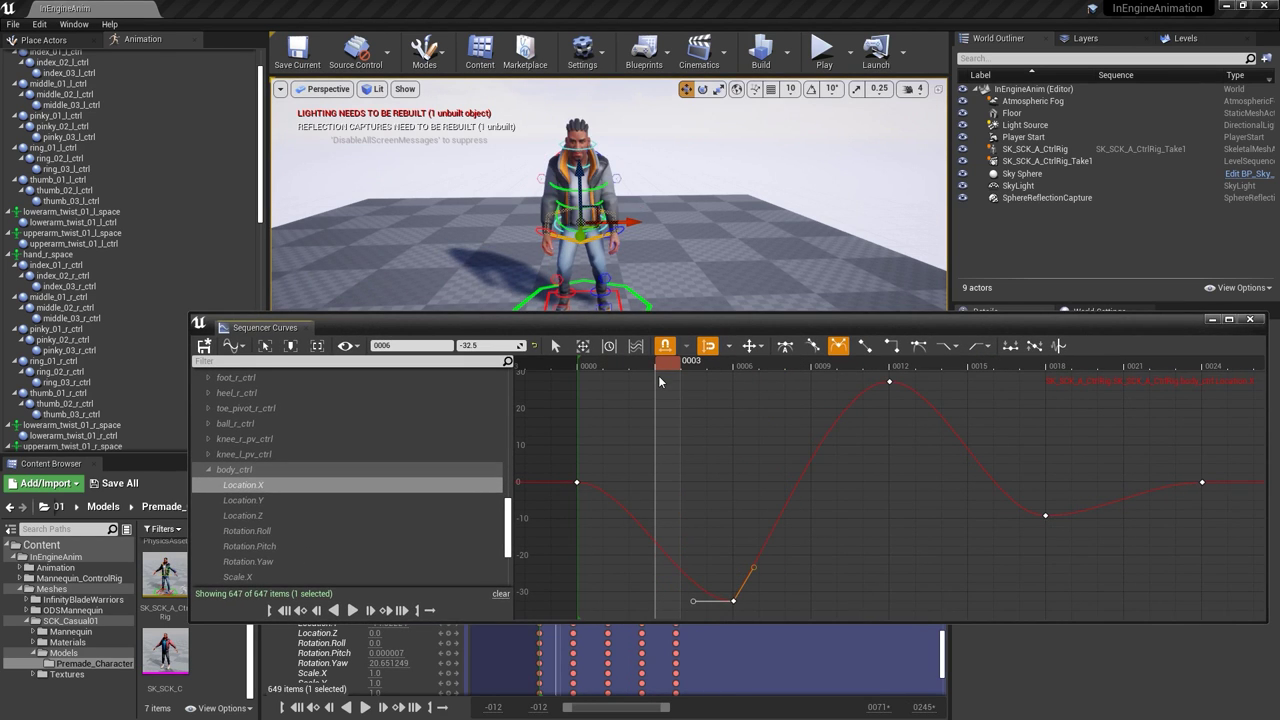
{"action": "left_click", "coordinate": [1249, 319]}
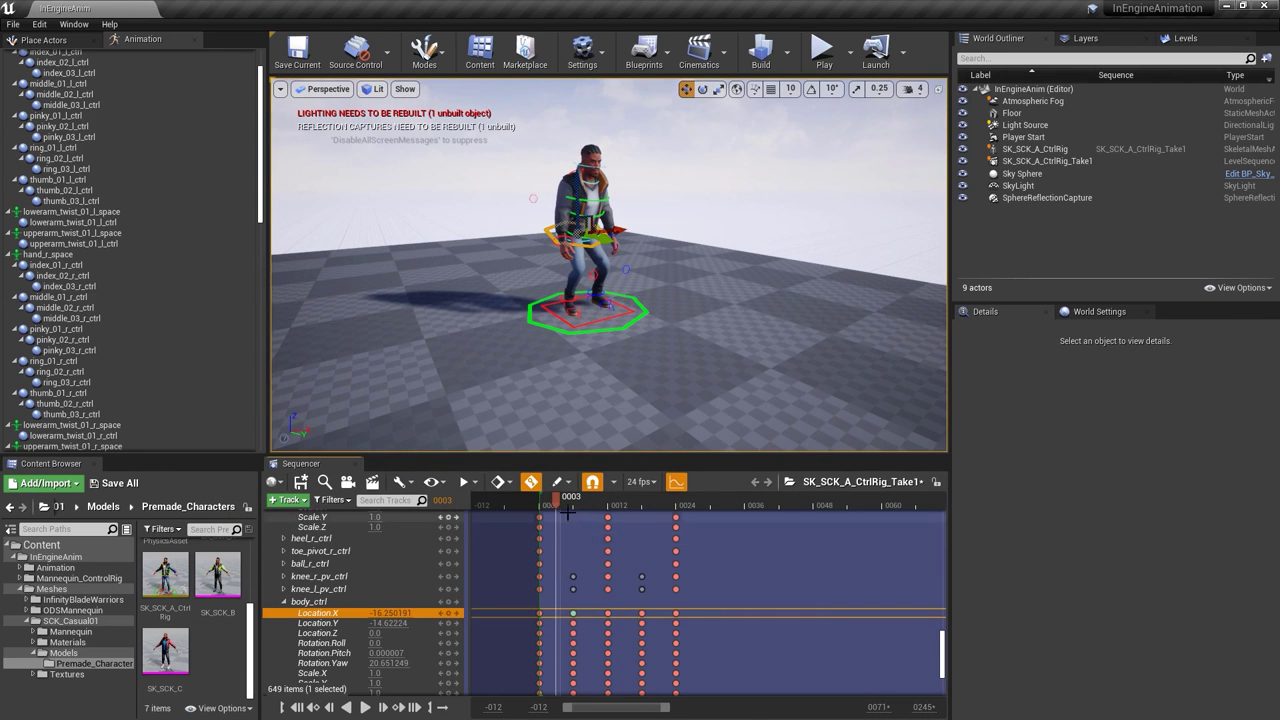
- Replay the jump from frame 0 and examine the body motion from the front and from a raised angle
{"action": "left_click_drag", "start_coordinate": [567, 510], "coordinate": [543, 500]}
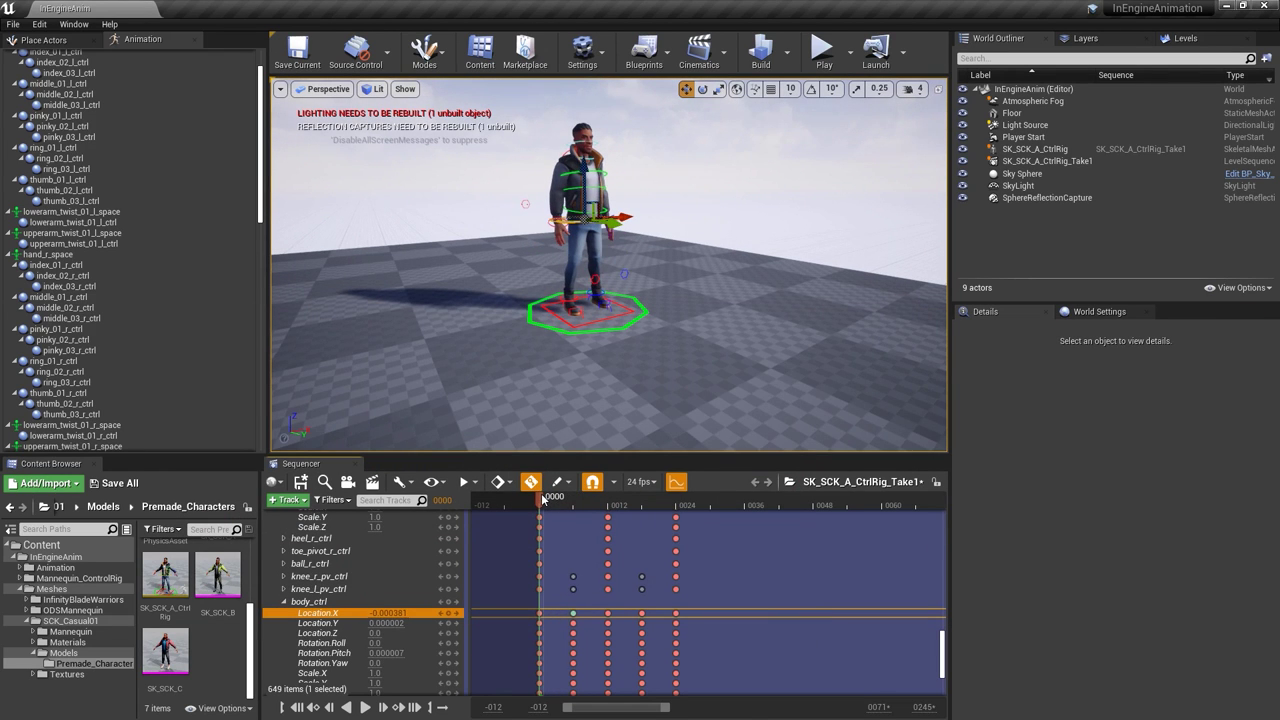
{"action": "left_click_drag", "start_coordinate": [600, 380], "coordinate": [490, 380], "text": "alt"}
{"action": "mouse_move", "coordinate": [600, 380]}
{"action": "right_mouse_down", "text": "alt"}
{"action": "mouse_move", "coordinate": [660, 380]}
{"action": "mouse_move", "coordinate": [635, 380]}
{"action": "right_mouse_up", "text": "alt"}
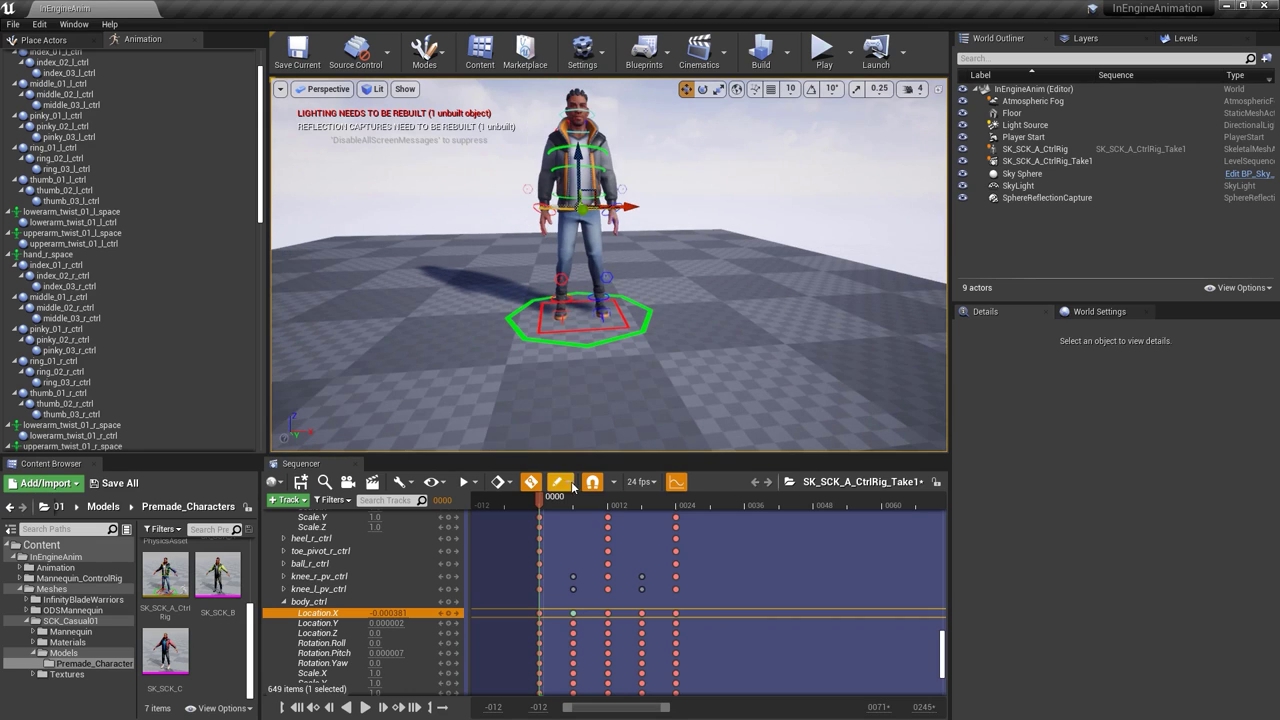
{"action": "key", "text": "e"}
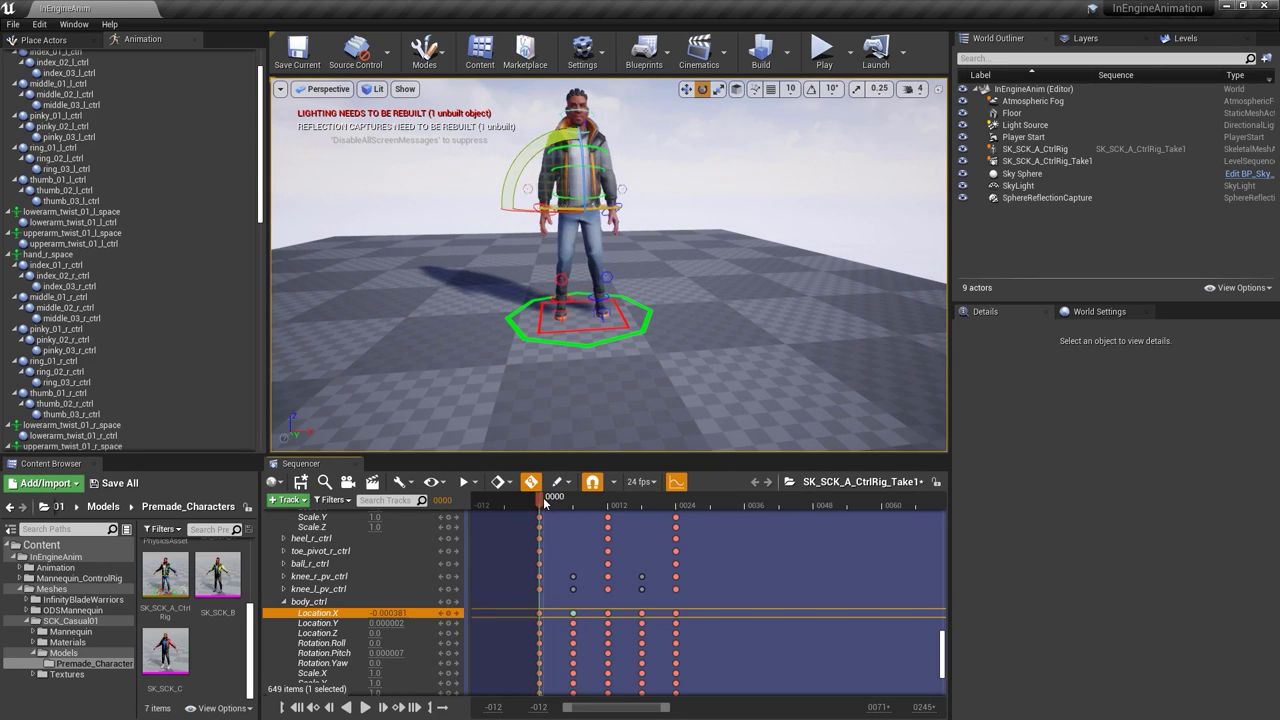
{"action": "key", "text": "space"}
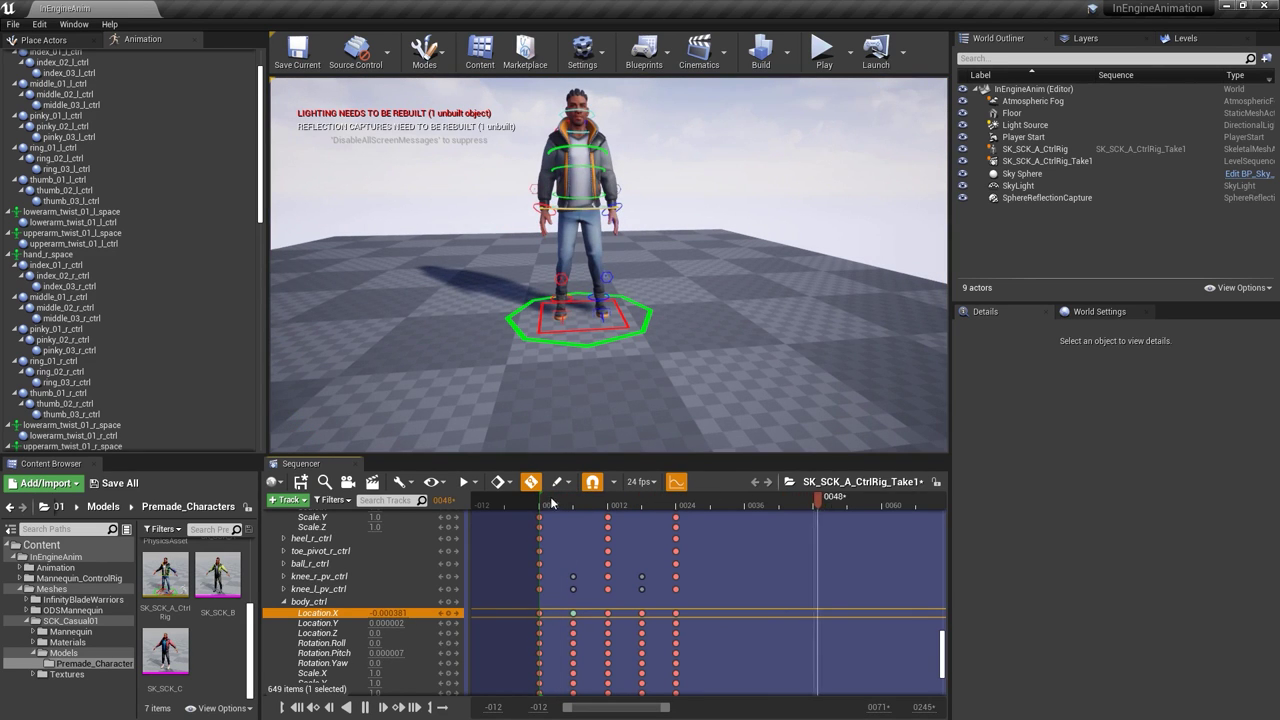
{"action": "left_click", "coordinate": [543, 502]}
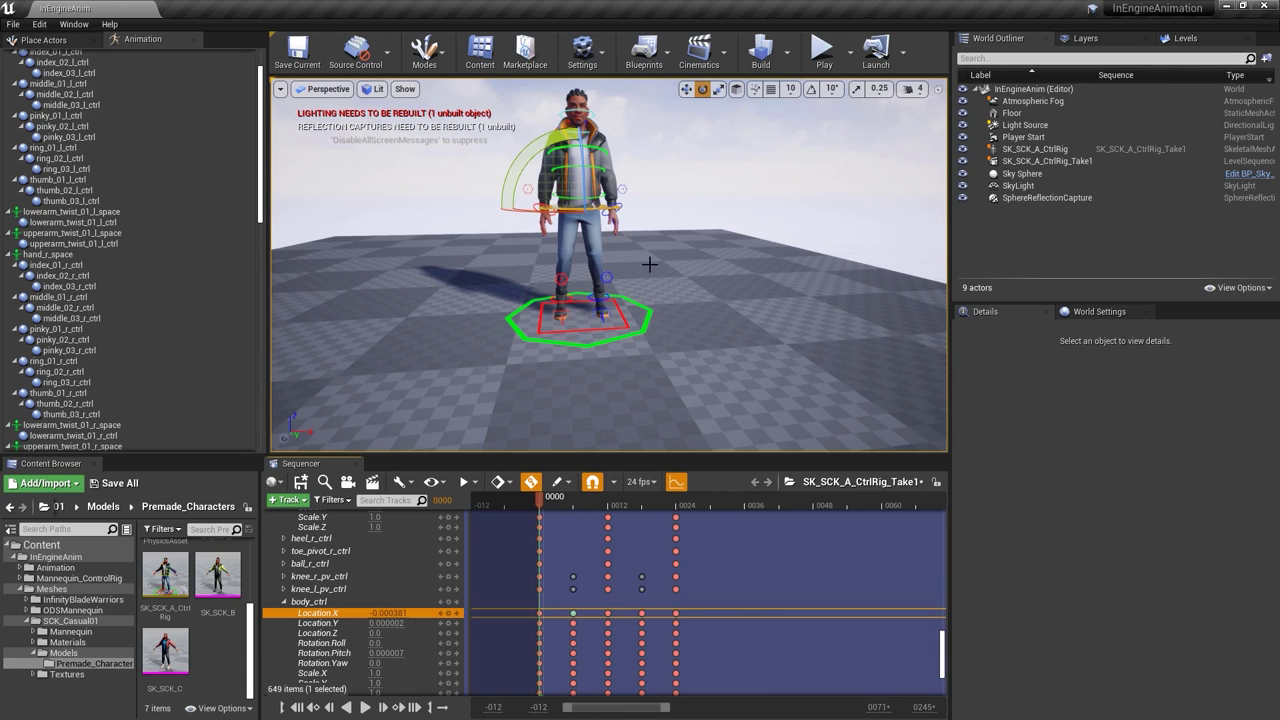
{"action": "left_click_drag", "start_coordinate": [650, 264], "coordinate": [650, 225], "text": "alt"}
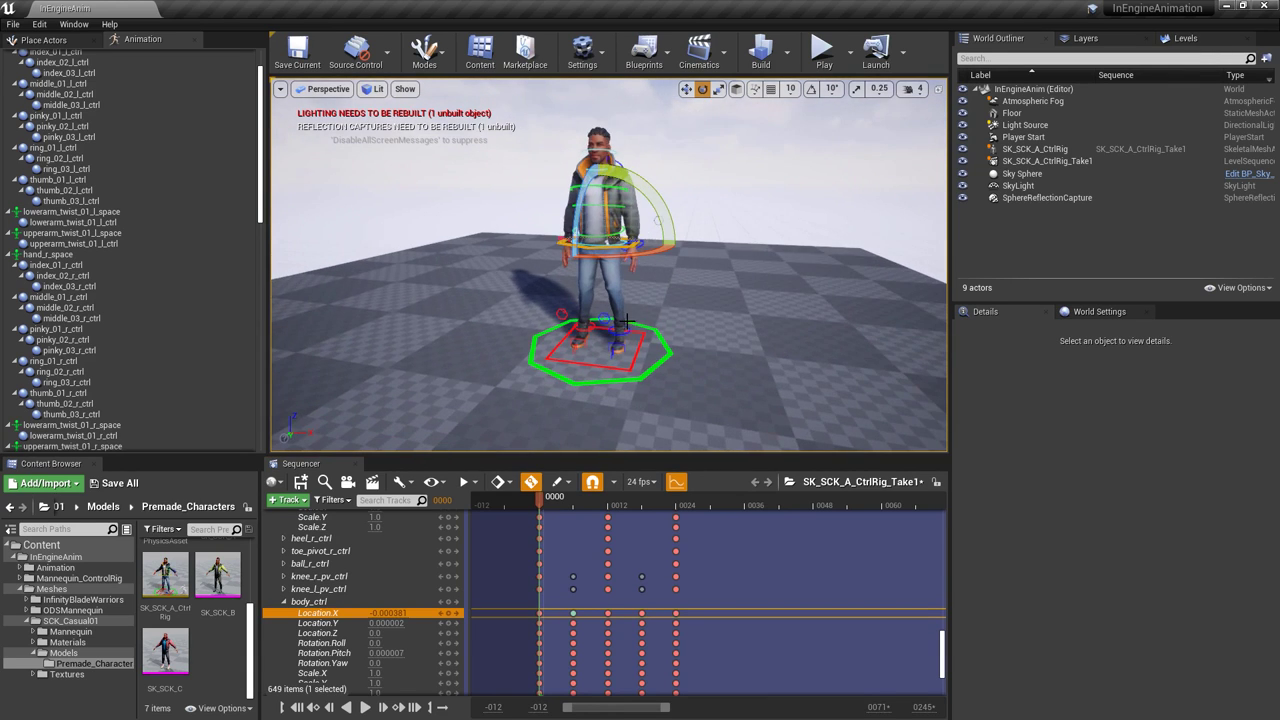